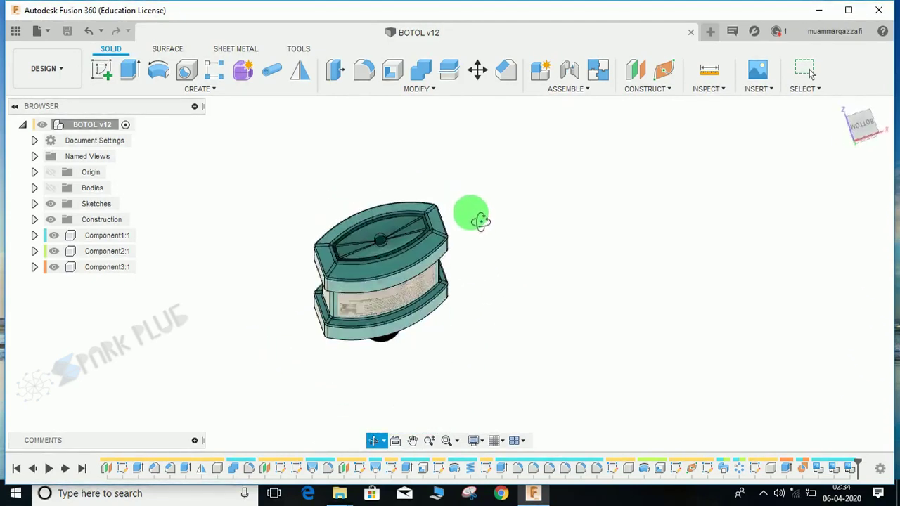
Examine the finished mouthwash bottle's base, ribbed cap, body and front labels from several angles and distances.
{"action": "key", "text": "Escape"}
{"action": "scroll", "coordinate": [478, 337], "scroll_direction": "up", "scroll_amount": 5}
{"action": "scroll", "coordinate": [479, 338], "scroll_direction": "down", "scroll_amount": 6}
{"action": "middle_click_drag", "start_coordinate": [480, 337], "coordinate": [417, 232]}
{"action": "scroll", "coordinate": [419, 251], "scroll_direction": "up", "scroll_amount": 1}
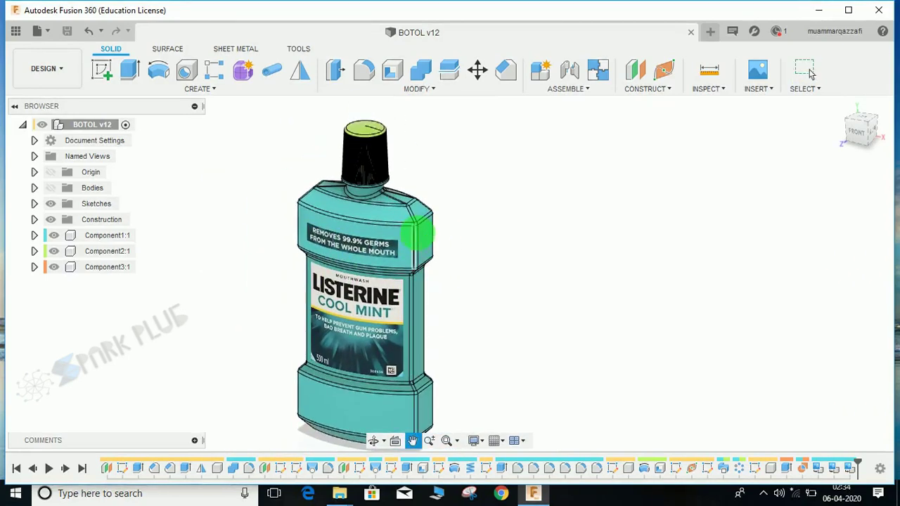
{"action": "middle_click_drag", "start_coordinate": [482, 245], "coordinate": [414, 254], "text": "shift"}
{"action": "scroll", "coordinate": [347, 206], "scroll_direction": "up", "scroll_amount": 4}
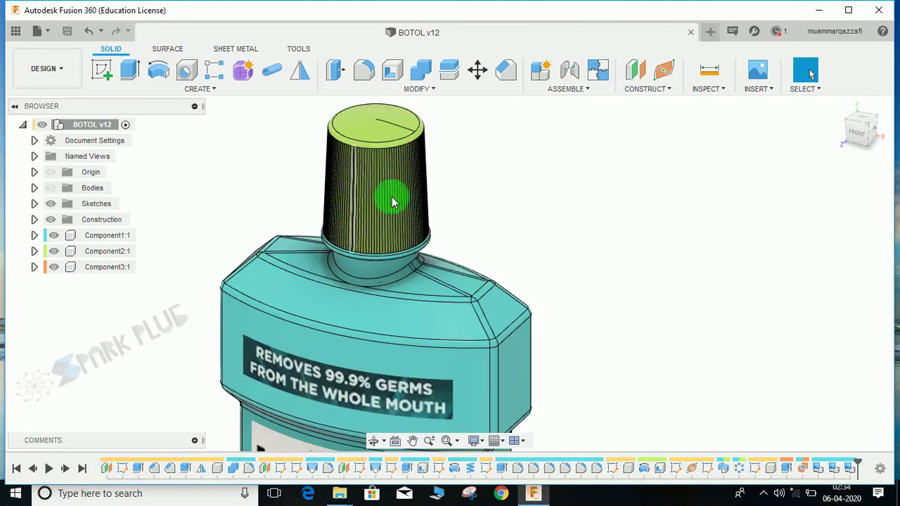
{"action": "scroll", "coordinate": [428, 201], "scroll_direction": "down", "scroll_amount": 4}
{"action": "scroll", "coordinate": [383, 167], "scroll_direction": "up", "scroll_amount": 2}
{"action": "scroll", "coordinate": [382, 211], "scroll_direction": "down", "scroll_amount": 2}
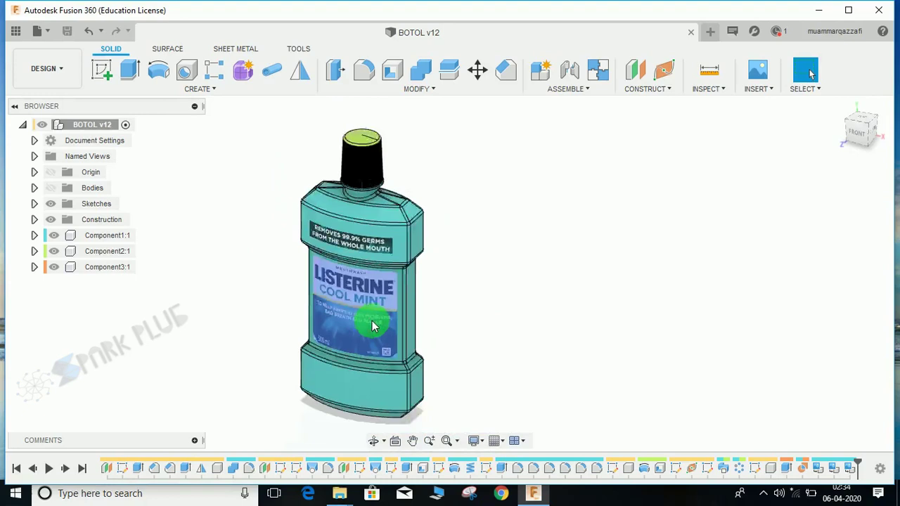
{"action": "scroll", "coordinate": [366, 321], "scroll_direction": "up", "scroll_amount": 4}
{"action": "middle_click_drag", "start_coordinate": [377, 304], "coordinate": [394, 291], "text": "shift"}
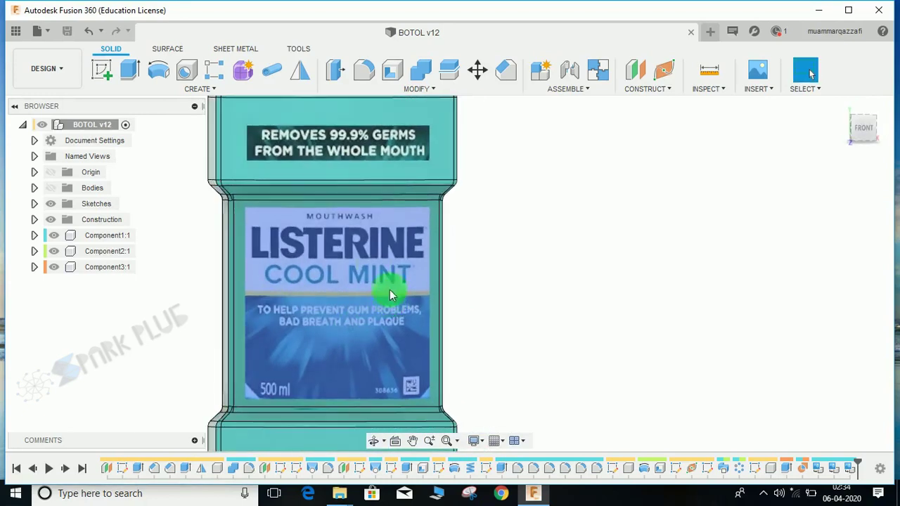
{"action": "middle_click_drag", "start_coordinate": [376, 225], "coordinate": [606, 274], "text": "shift"}
{"action": "scroll", "coordinate": [598, 276], "scroll_direction": "down", "scroll_amount": 5}
{"action": "scroll", "coordinate": [603, 269], "scroll_direction": "up", "scroll_amount": 4}
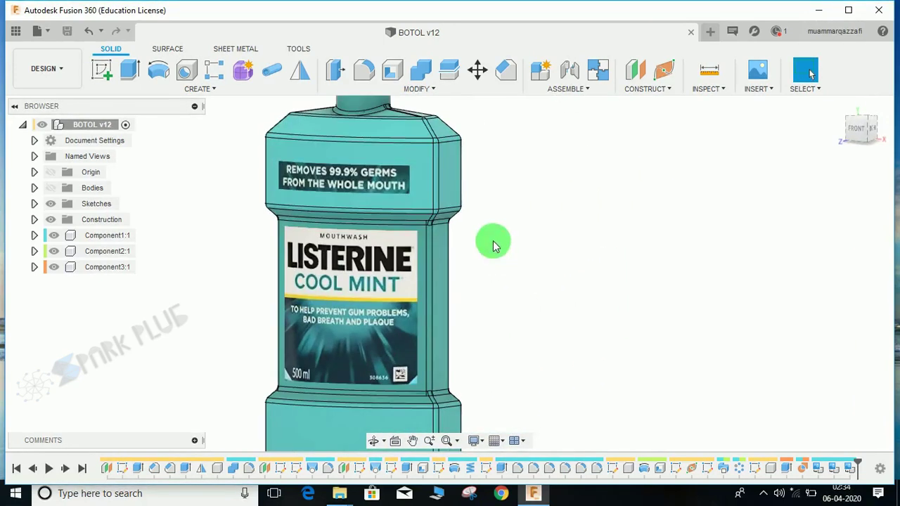
Hide Component1 and Component2 to inspect the inner Component3 body, and show both components again.
{"action": "left_click", "coordinate": [54, 251]}
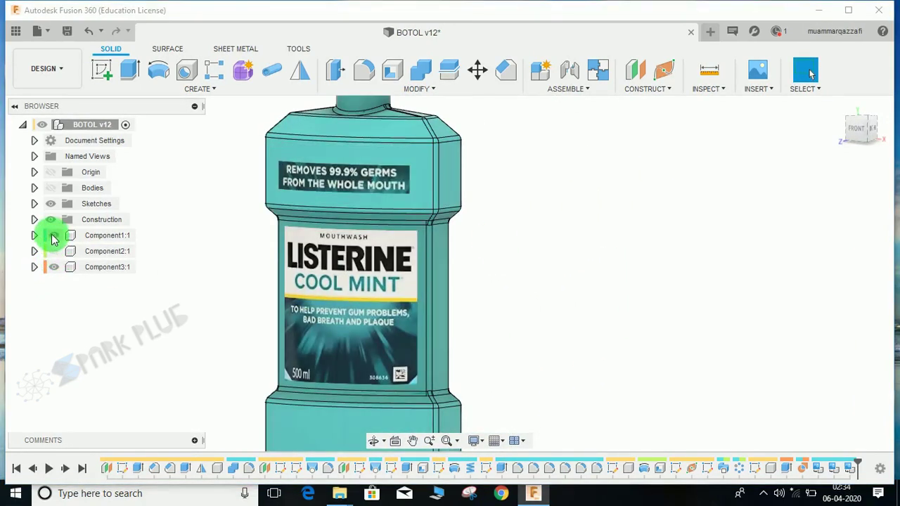
{"action": "left_click", "coordinate": [54, 236]}
{"action": "middle_click_drag", "start_coordinate": [410, 169], "coordinate": [389, 212], "text": "shift"}
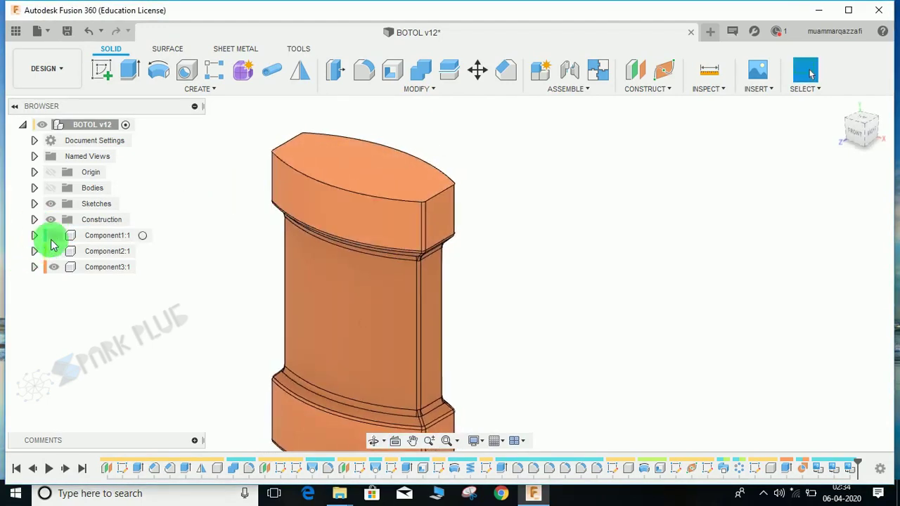
{"action": "left_click", "coordinate": [54, 236]}
{"action": "left_click", "coordinate": [54, 251]}
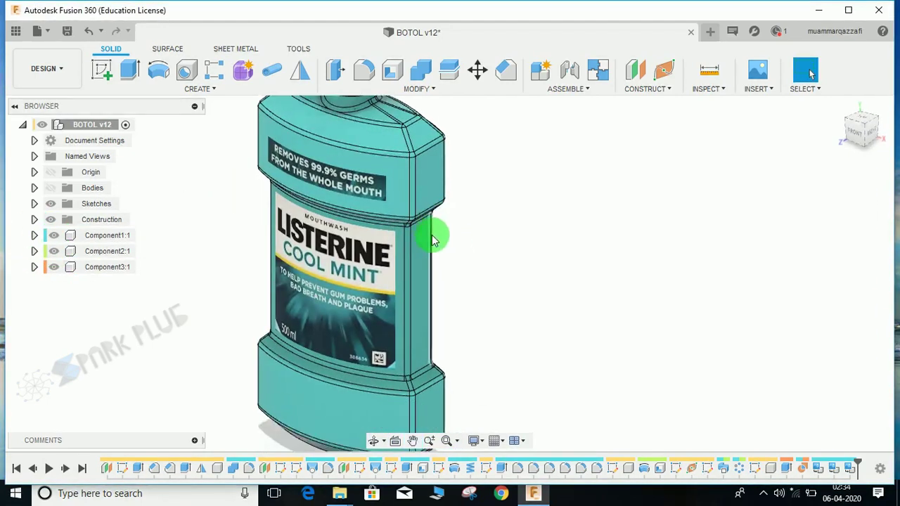
Examine the whole bottle, the liquid inside its transparent upper body, and the ribbed cap up close.
{"action": "scroll", "coordinate": [432, 235], "scroll_direction": "down", "scroll_amount": 3}
{"action": "middle_click_drag", "start_coordinate": [431, 236], "coordinate": [401, 272]}
{"action": "middle_click_drag", "start_coordinate": [195, 325], "coordinate": [395, 282], "text": "shift"}
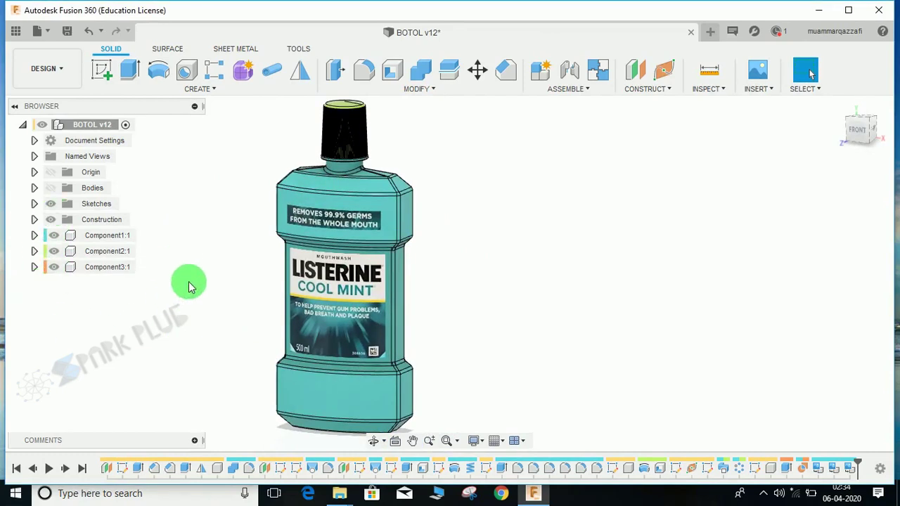
{"action": "middle_click_drag", "start_coordinate": [200, 272], "coordinate": [197, 285]}
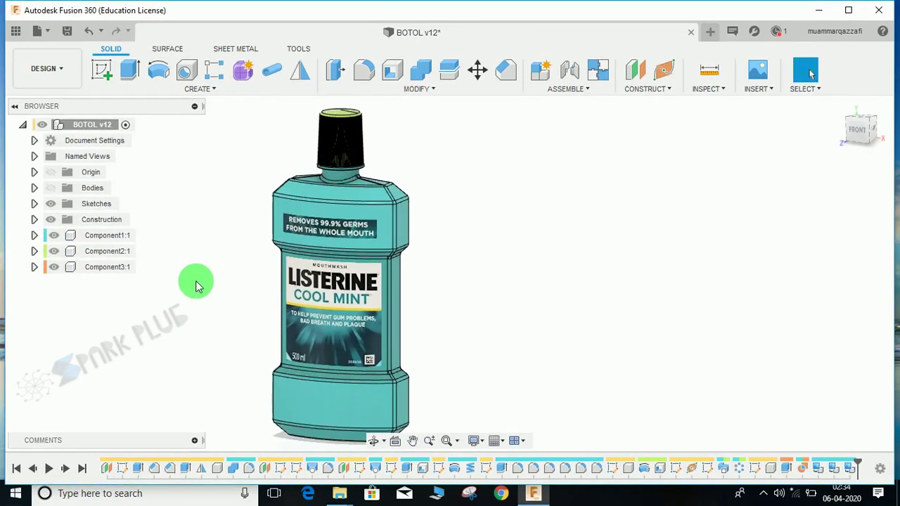
{"action": "middle_click_drag", "start_coordinate": [508, 276], "coordinate": [471, 299], "text": "shift"}
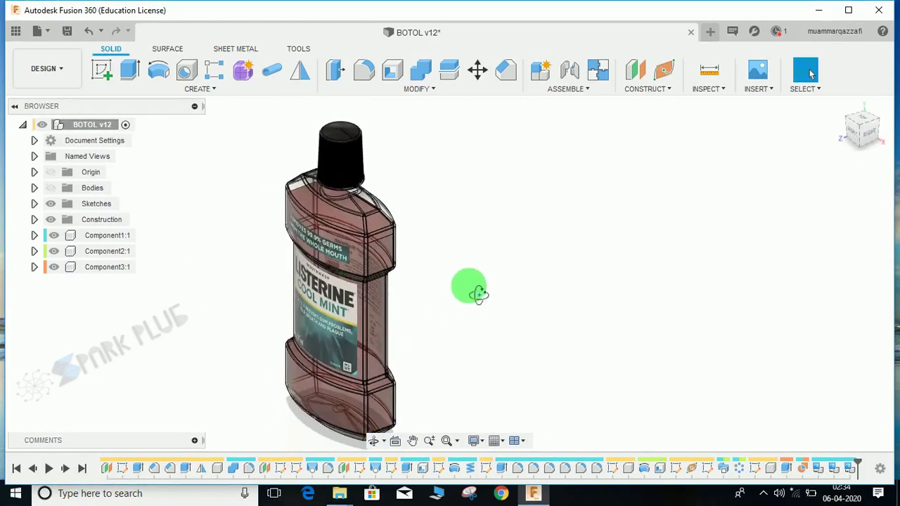
{"action": "scroll", "coordinate": [318, 211], "scroll_direction": "up", "scroll_amount": 5}
{"action": "middle_click_drag", "start_coordinate": [320, 233], "coordinate": [367, 269], "text": "shift"}
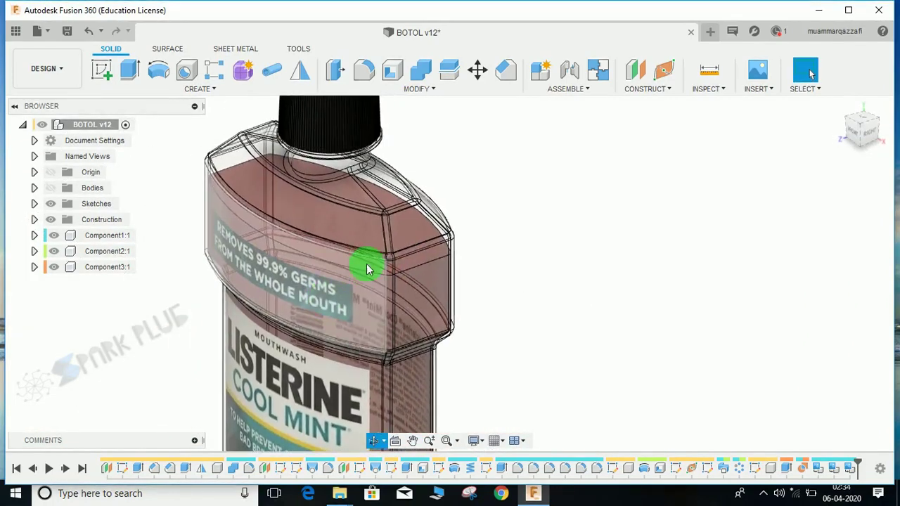
{"action": "scroll", "coordinate": [287, 253], "scroll_direction": "down", "scroll_amount": 4}
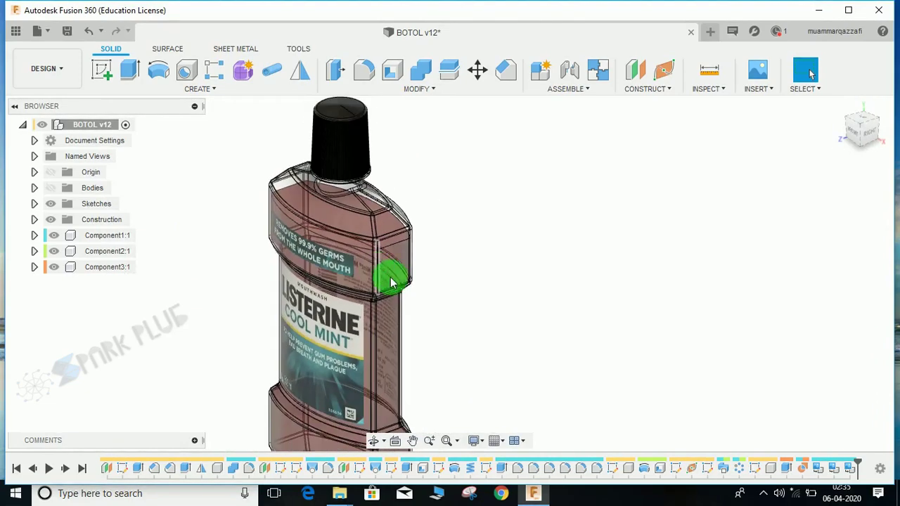
{"action": "middle_click_drag", "start_coordinate": [406, 289], "coordinate": [416, 274], "text": "shift"}
{"action": "scroll", "coordinate": [415, 271], "scroll_direction": "up", "scroll_amount": 5}
{"action": "scroll", "coordinate": [374, 169], "scroll_direction": "down", "scroll_amount": 2}
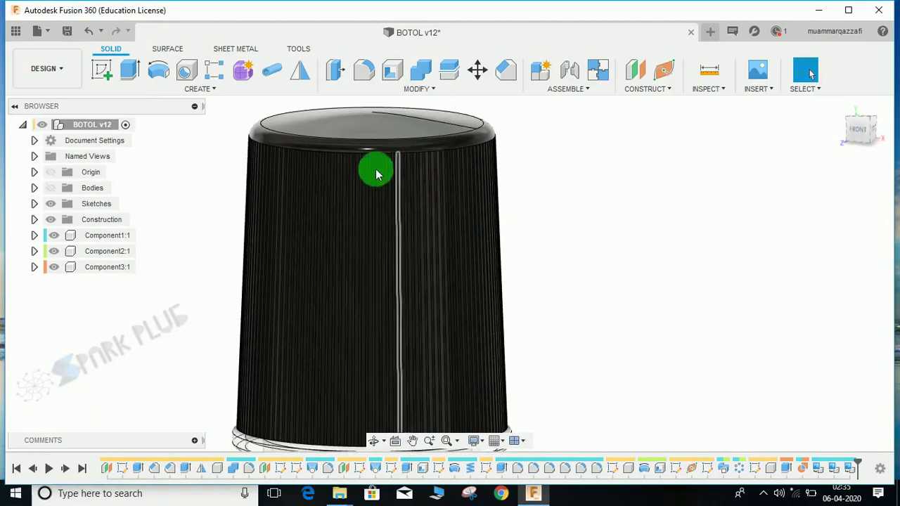
{"action": "middle_click_drag", "start_coordinate": [436, 186], "coordinate": [353, 169], "text": "shift"}
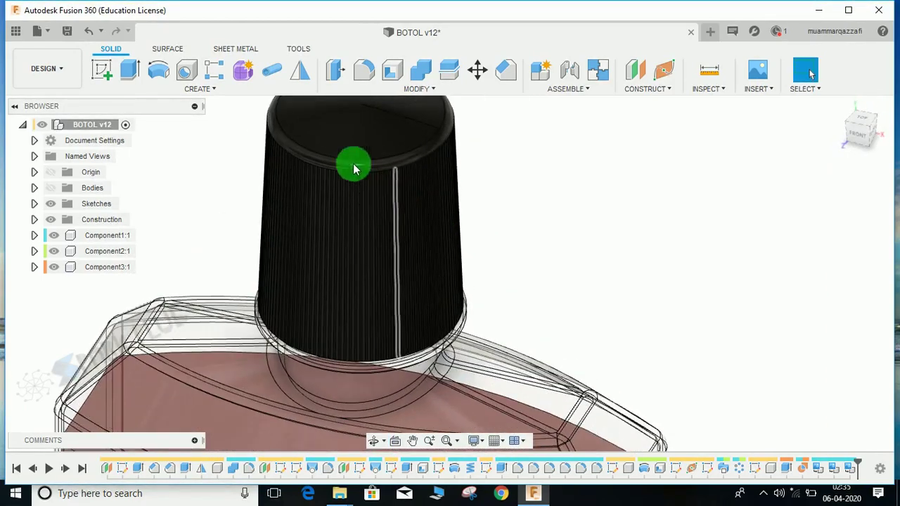
Hide Component2, the cap, and examine the bottle's threaded neck and collar.
{"action": "left_click", "coordinate": [54, 251]}
{"action": "middle_click_drag", "start_coordinate": [54, 251], "coordinate": [346, 202], "text": "shift"}
{"action": "scroll", "coordinate": [164, 203], "scroll_direction": "up", "scroll_amount": 4}
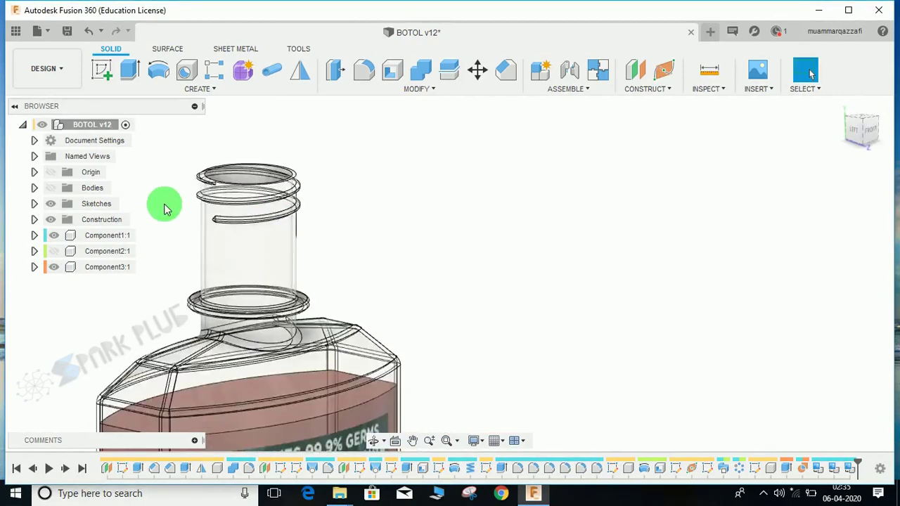
{"action": "scroll", "coordinate": [275, 347], "scroll_direction": "down", "scroll_amount": 5}
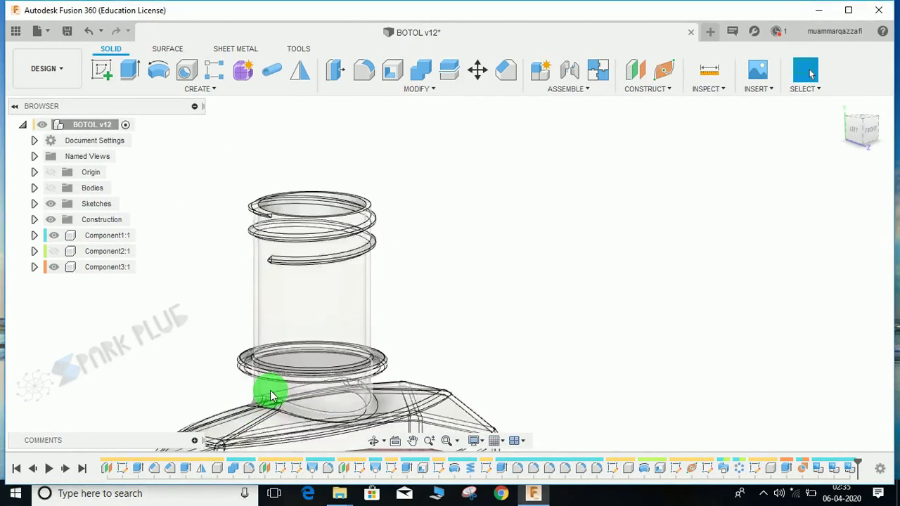
{"action": "scroll", "coordinate": [274, 395], "scroll_direction": "down", "scroll_amount": 3}
Examine the uncapped bottle's recessed base, front labels and liquid fill from below and from the front.
{"action": "middle_click_drag", "start_coordinate": [337, 352], "coordinate": [436, 113]}
{"action": "middle_click_drag", "start_coordinate": [459, 194], "coordinate": [427, 284], "text": "shift"}
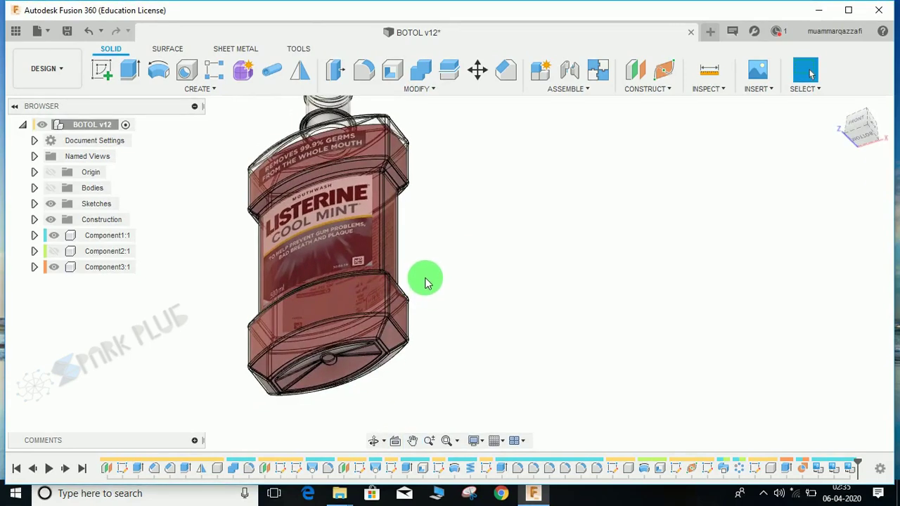
{"action": "middle_click_drag", "start_coordinate": [420, 279], "coordinate": [418, 306]}
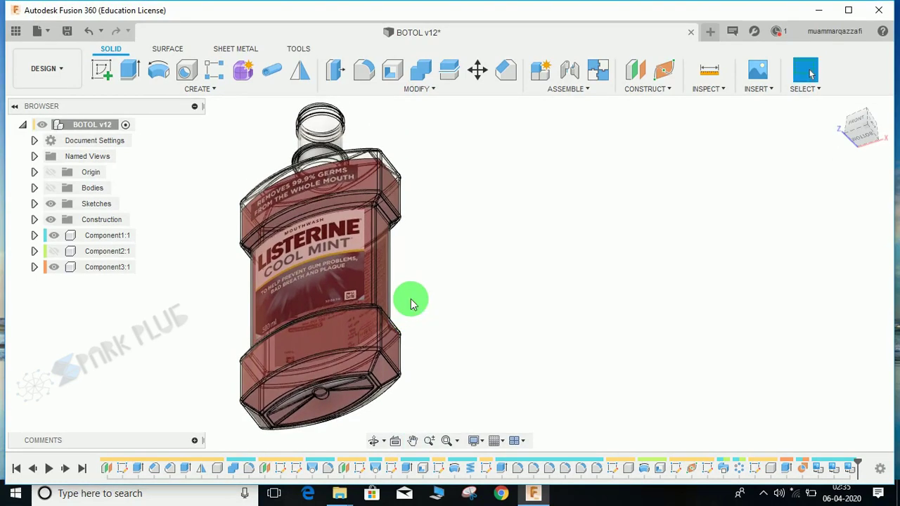
{"action": "mouse_move", "coordinate": [341, 392]}
{"action": "middle_mouse_down", "text": "shift"}
{"action": "mouse_move", "coordinate": [343, 370]}
{"action": "mouse_move", "coordinate": [418, 271]}
{"action": "mouse_move", "coordinate": [432, 303]}
{"action": "mouse_move", "coordinate": [428, 345]}
{"action": "middle_mouse_up", "text": "shift"}
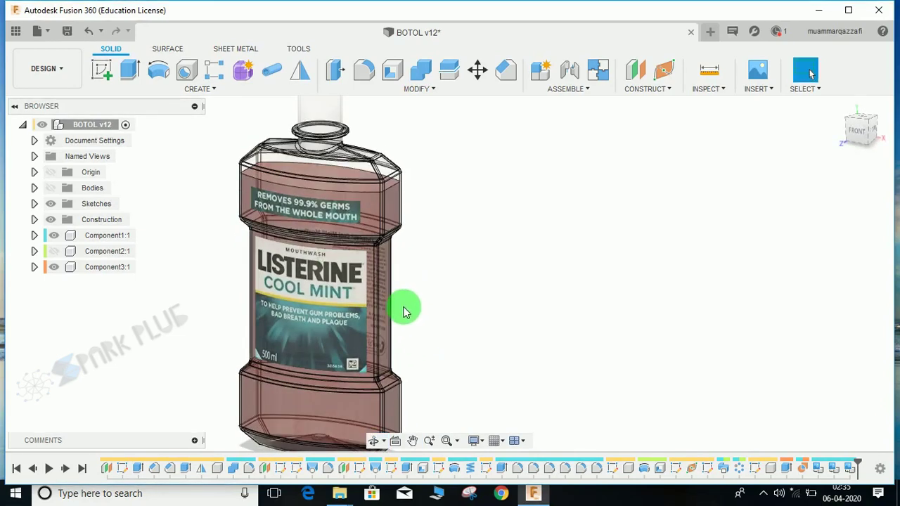
{"action": "scroll", "coordinate": [404, 307], "scroll_direction": "down", "scroll_amount": 2}
{"action": "middle_click_drag", "start_coordinate": [403, 301], "coordinate": [407, 339]}
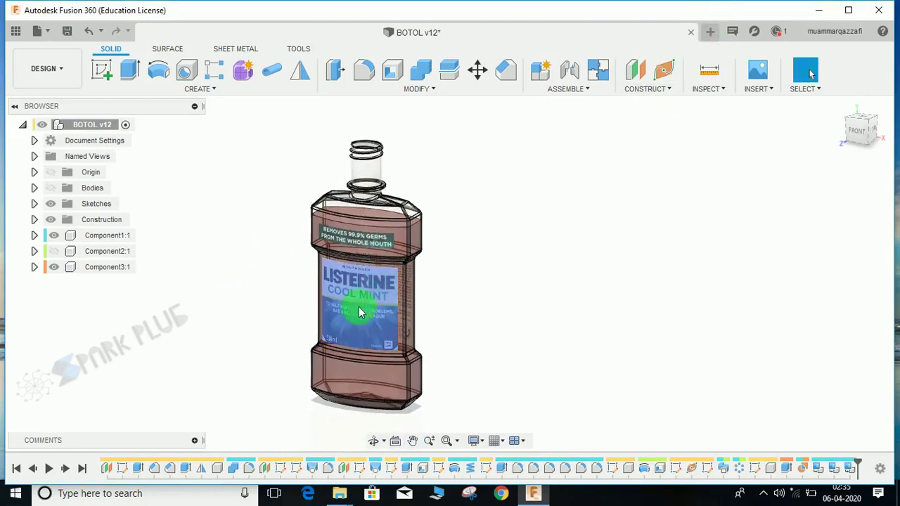
{"action": "scroll", "coordinate": [382, 309], "scroll_direction": "up", "scroll_amount": 3}
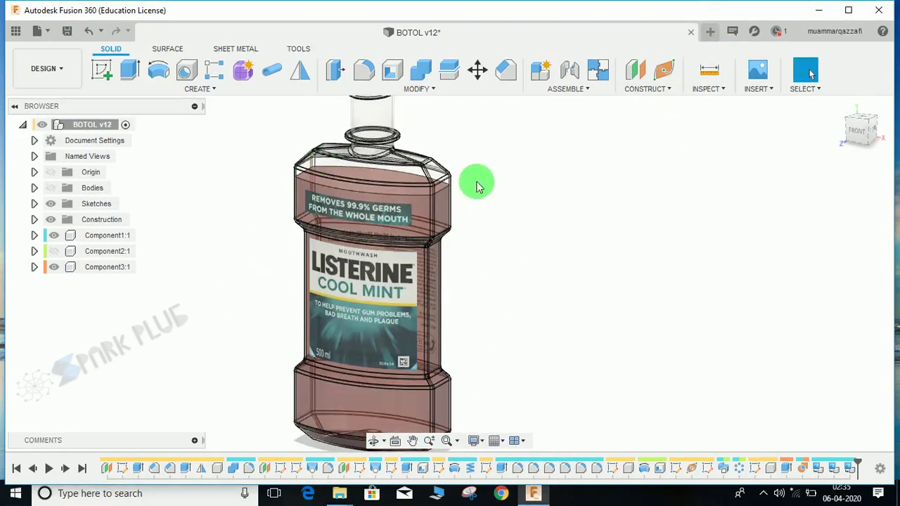
{"action": "middle_click_drag", "start_coordinate": [477, 183], "coordinate": [445, 243]}
{"action": "middle_click_drag", "start_coordinate": [301, 327], "coordinate": [284, 292]}
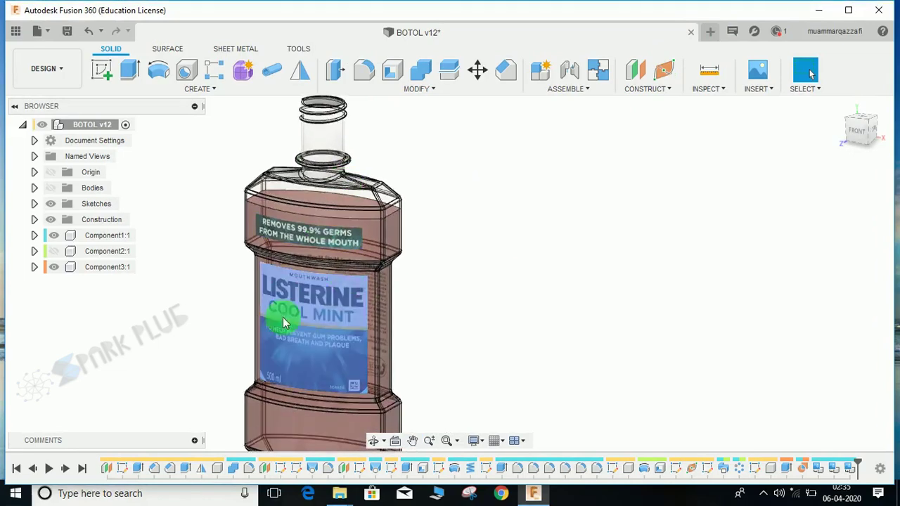
{"action": "scroll", "coordinate": [284, 291], "scroll_direction": "up", "scroll_amount": 2}
{"action": "middle_click_drag", "start_coordinate": [343, 213], "coordinate": [194, 245], "text": "shift"}
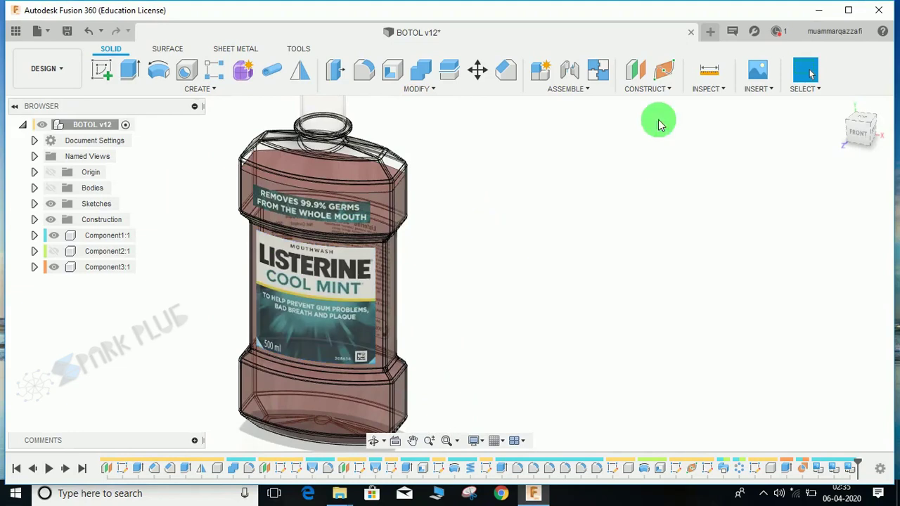
Create a new empty design.
{"action": "left_click", "coordinate": [713, 32]}
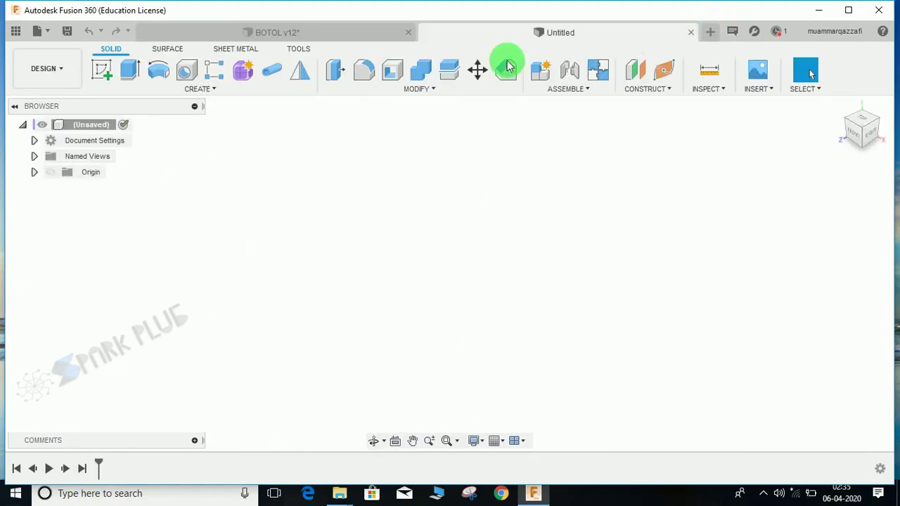
{"action": "left_click", "coordinate": [104, 75]}
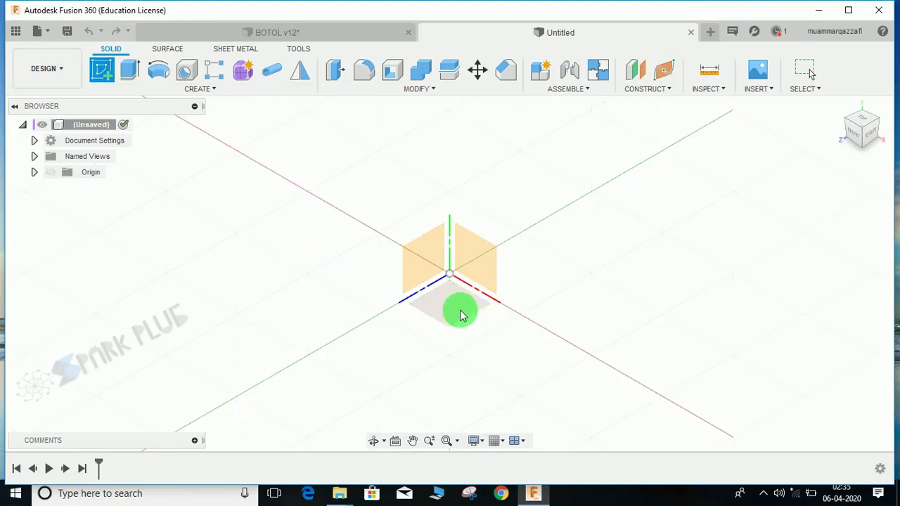
{"action": "middle_click_drag", "start_coordinate": [526, 331], "coordinate": [68, 174], "text": "shift"}
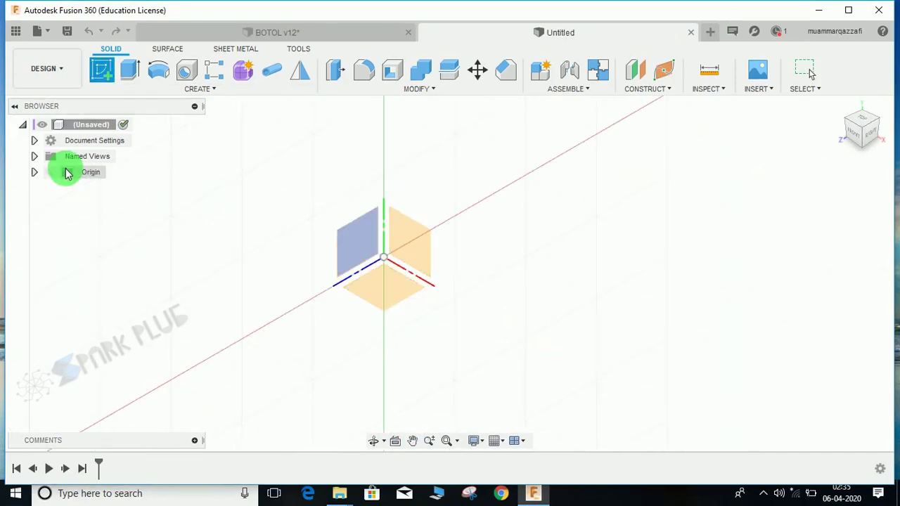
{"action": "key", "text": "Escape"}
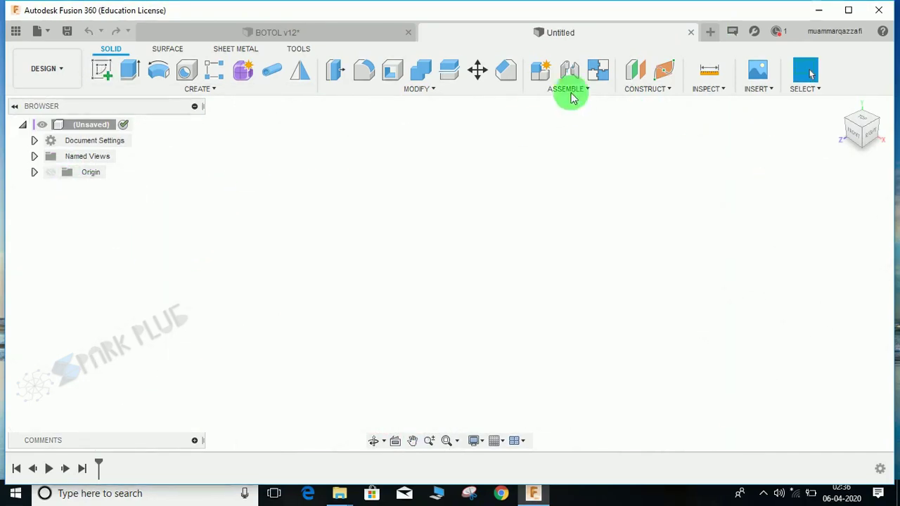
Create a construction plane offset 87.5 mm from the XZ origin plane.
{"action": "left_click", "coordinate": [637, 70]}
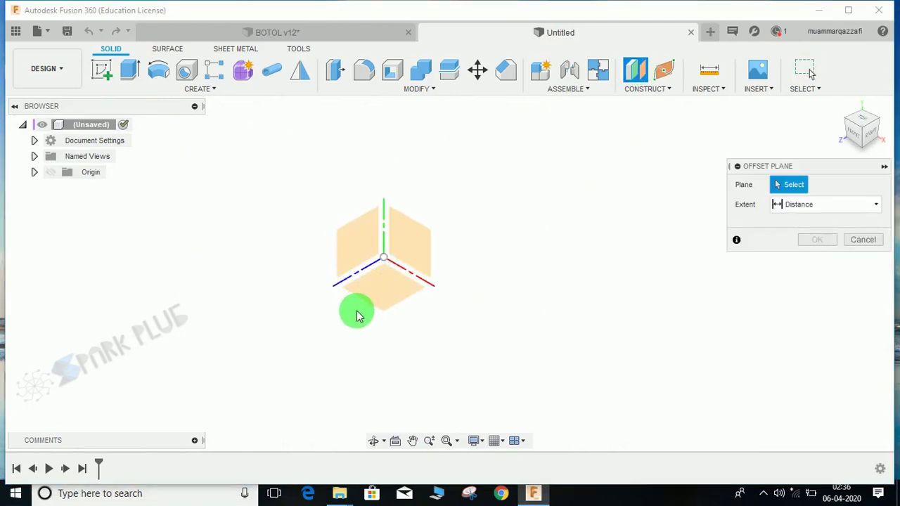
{"action": "left_click", "coordinate": [372, 291]}
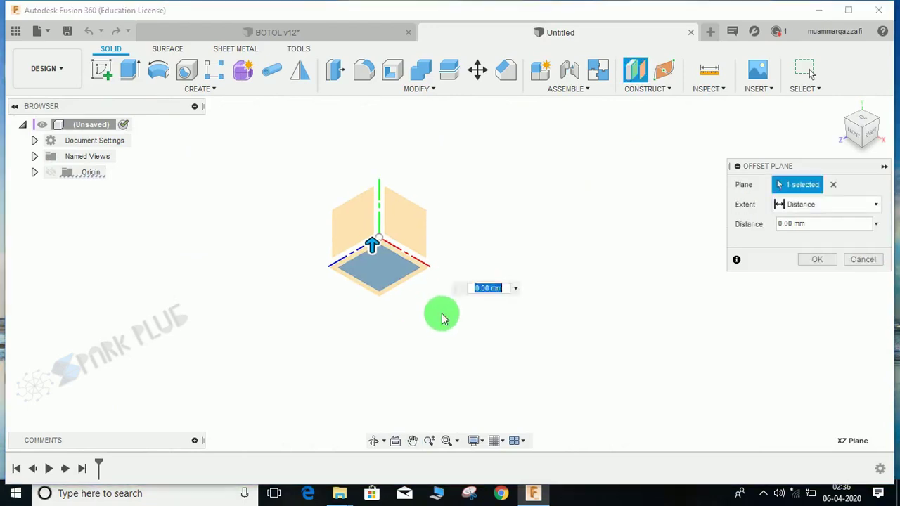
{"action": "left_click_drag", "start_coordinate": [370, 246], "coordinate": [371, 348]}
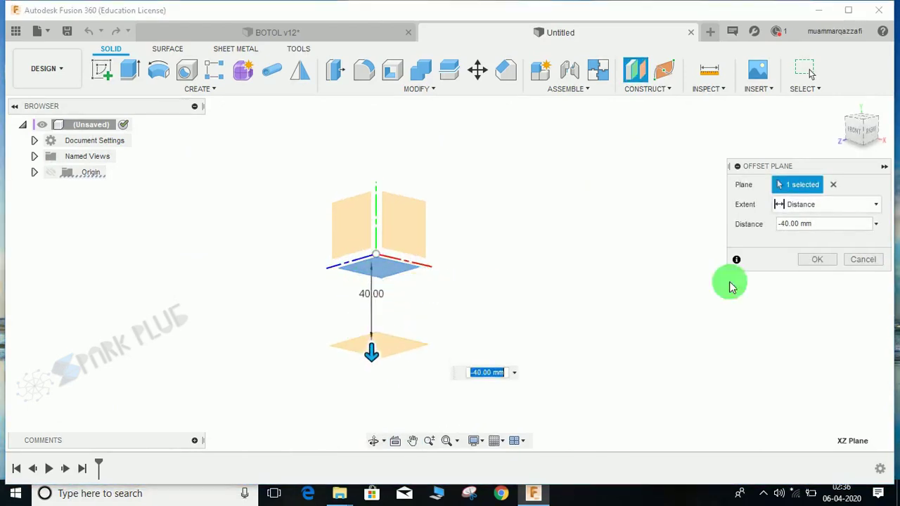
{"action": "left_click", "coordinate": [840, 224]}
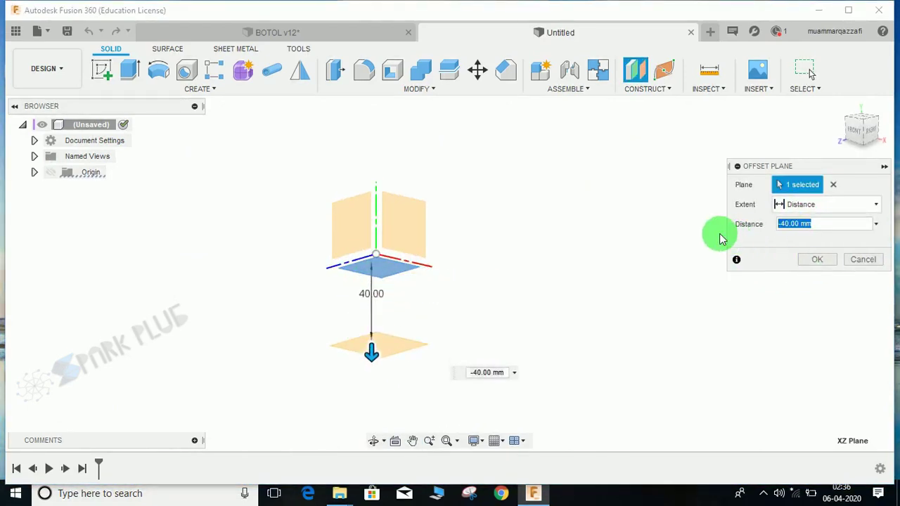
{"action": "type", "text": "87.5"}
{"action": "key", "text": "Return"}
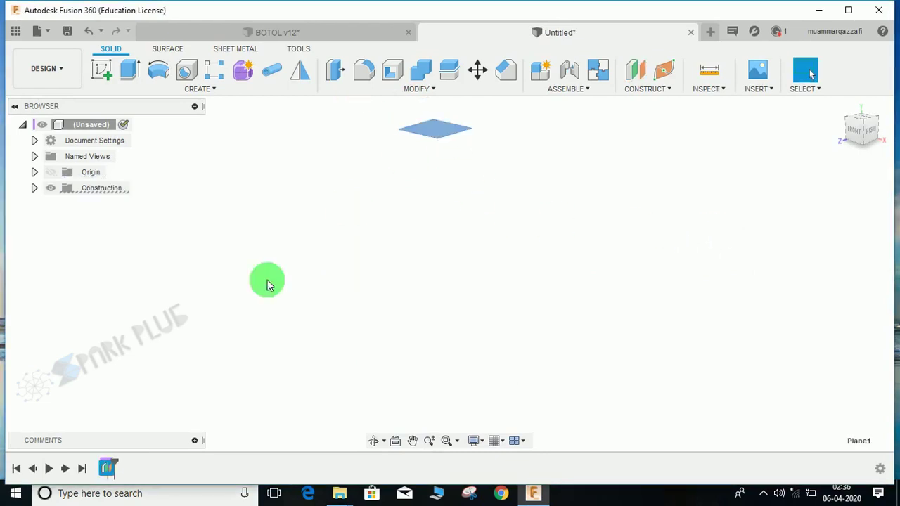
Edit the offset construction plane and set its distance from the XZ plane to -87.5 mm.
{"action": "left_click", "coordinate": [106, 469]}
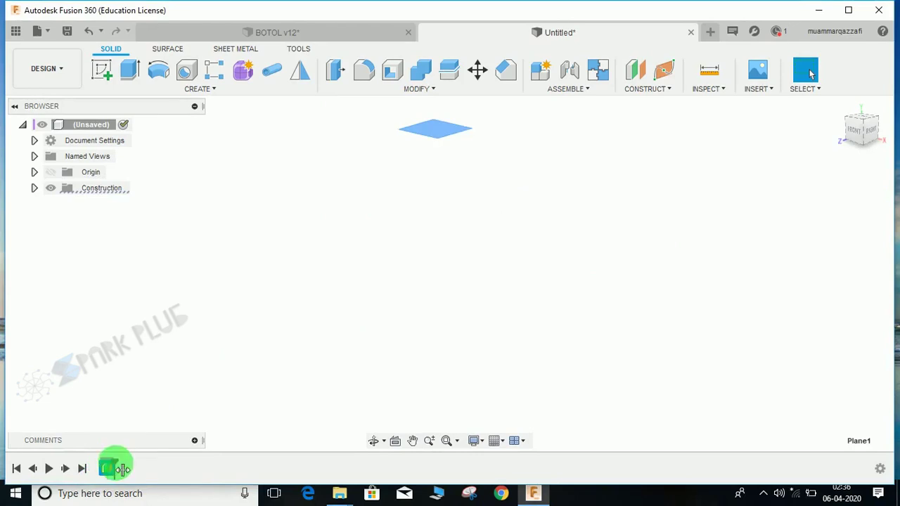
{"action": "right_click", "coordinate": [109, 471]}
{"action": "left_click", "coordinate": [147, 396]}
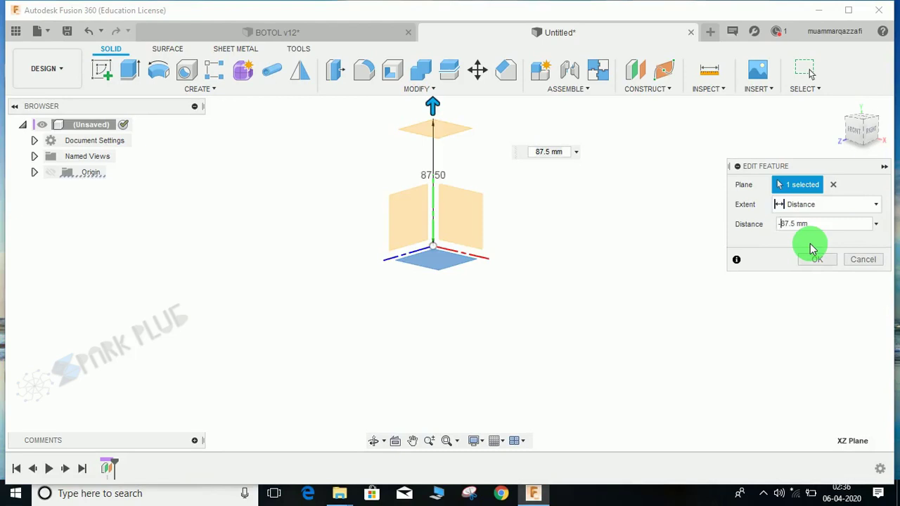
{"action": "key", "text": "Return"}
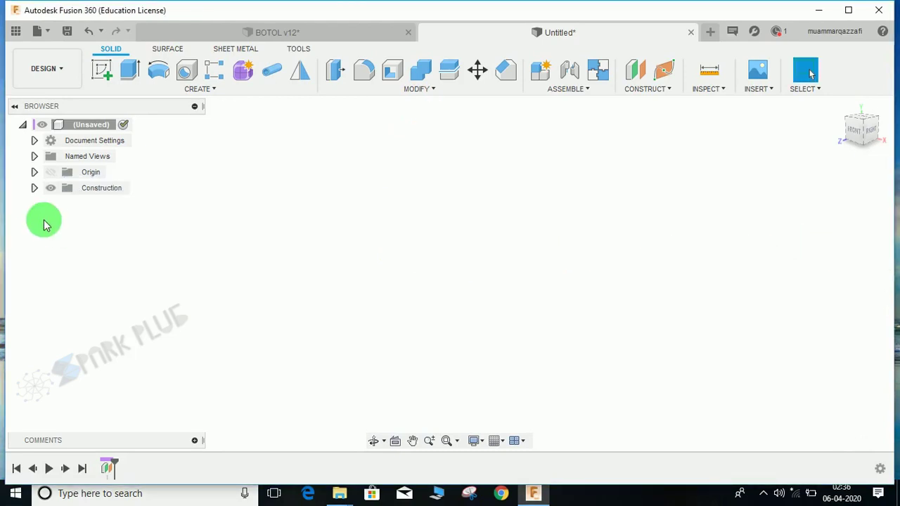
Show the origin planes and axes together with the hidden construction plane Plane1.
{"action": "left_click", "coordinate": [50, 172]}
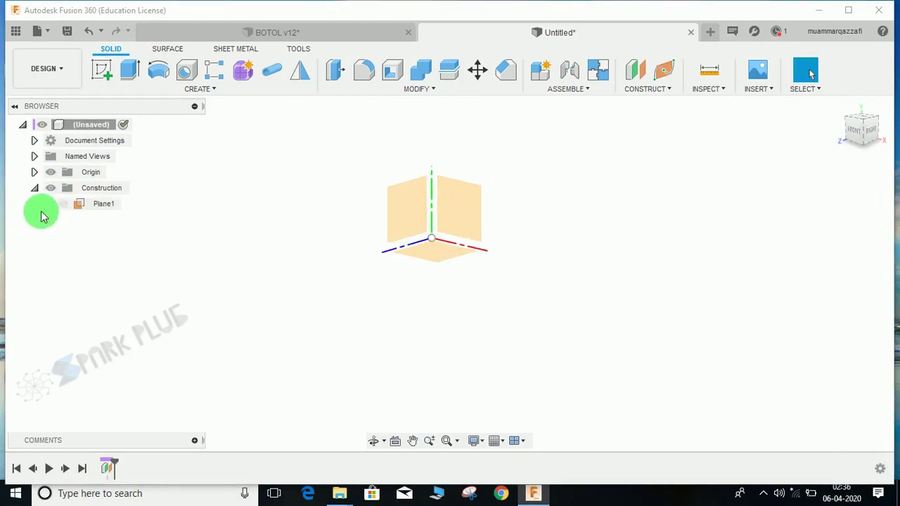
{"action": "left_click", "coordinate": [63, 203]}
{"action": "scroll", "coordinate": [191, 270], "scroll_direction": "down", "scroll_amount": 3}
{"action": "middle_click_drag", "start_coordinate": [299, 300], "coordinate": [320, 307], "text": "shift"}
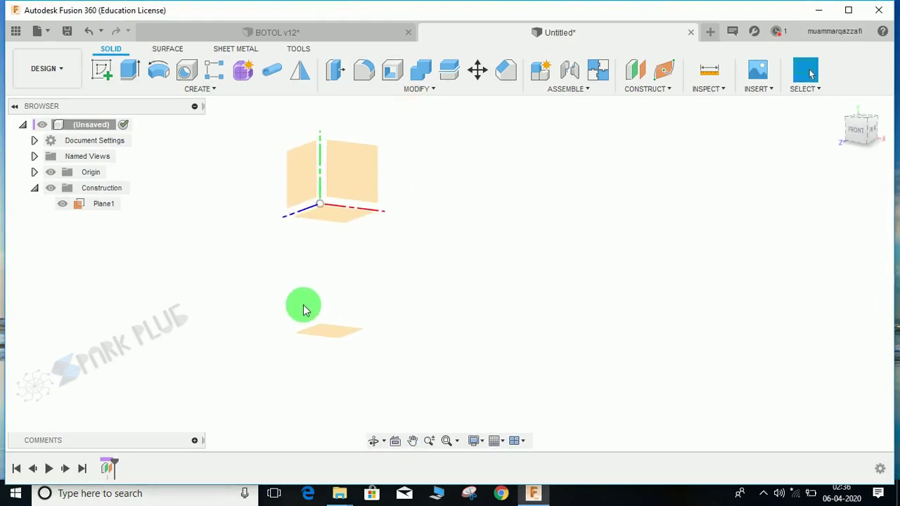
Start a sketch on Plane1 and draw a vertical and a horizontal construction line from the origin.
{"action": "left_click", "coordinate": [103, 70]}
{"action": "left_click", "coordinate": [335, 332]}
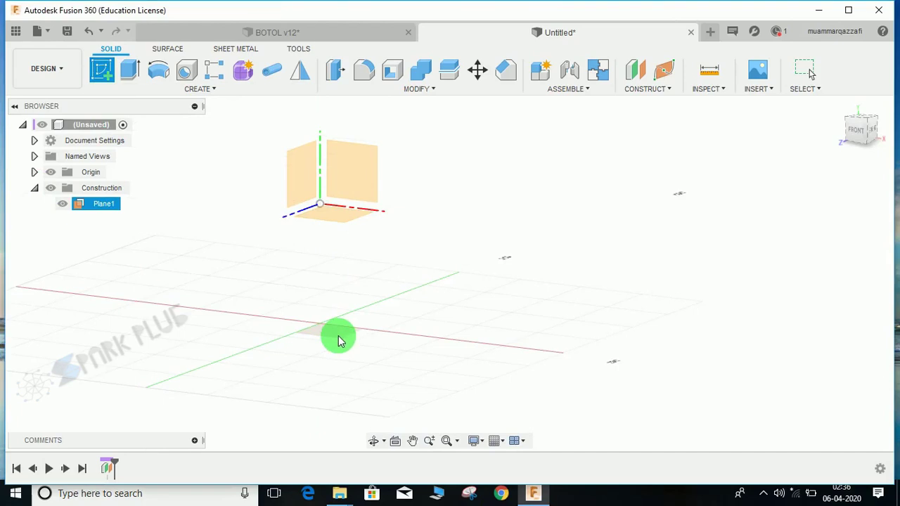
{"action": "mouse_move", "coordinate": [436, 318]}
{"action": "middle_mouse_down"}
{"action": "mouse_move", "coordinate": [306, 305]}
{"action": "mouse_move", "coordinate": [244, 322]}
{"action": "middle_mouse_up"}
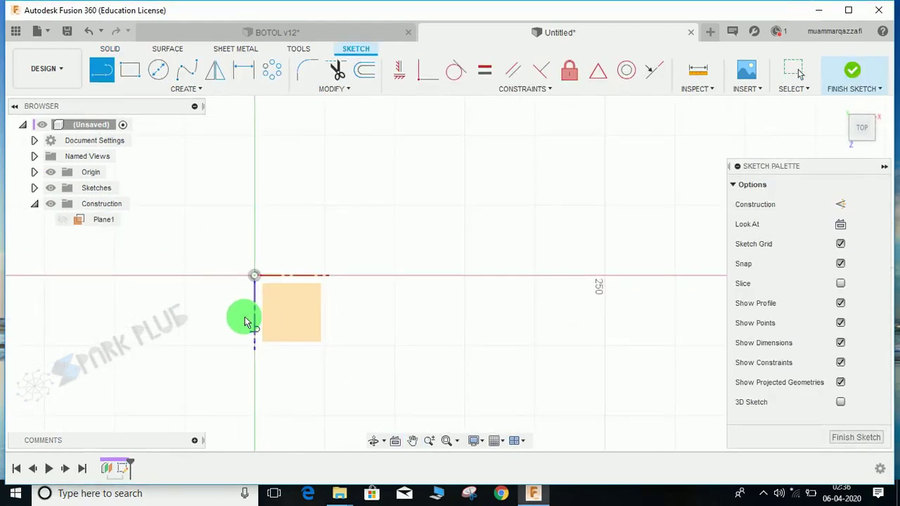
{"action": "left_click", "coordinate": [838, 205]}
{"action": "left_click", "coordinate": [257, 277]}
{"action": "left_click", "coordinate": [255, 118]}
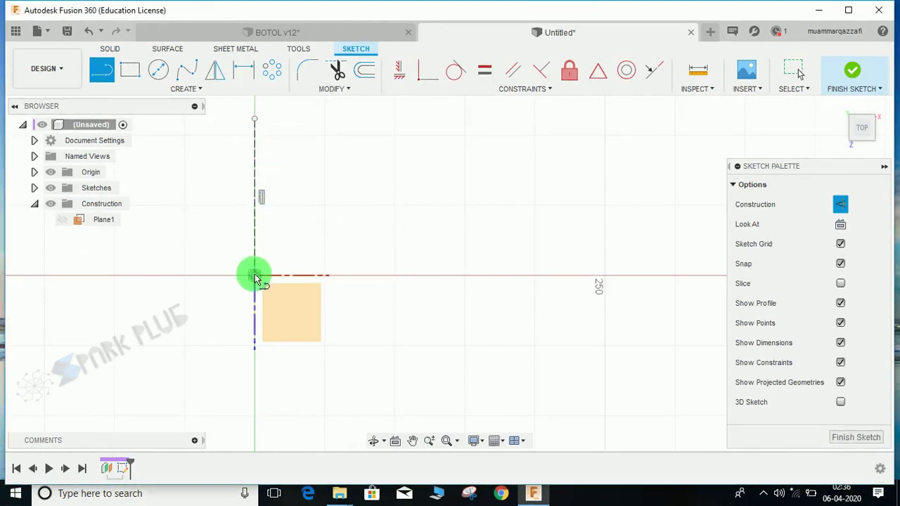
{"action": "left_click", "coordinate": [423, 277]}
{"action": "mouse_move", "coordinate": [466, 288]}
{"action": "middle_mouse_down"}
{"action": "mouse_move", "coordinate": [490, 376]}
{"action": "mouse_move", "coordinate": [509, 326]}
{"action": "mouse_move", "coordinate": [511, 344]}
{"action": "mouse_move", "coordinate": [470, 351]}
{"action": "middle_mouse_up"}
{"action": "key", "text": "Escape"}
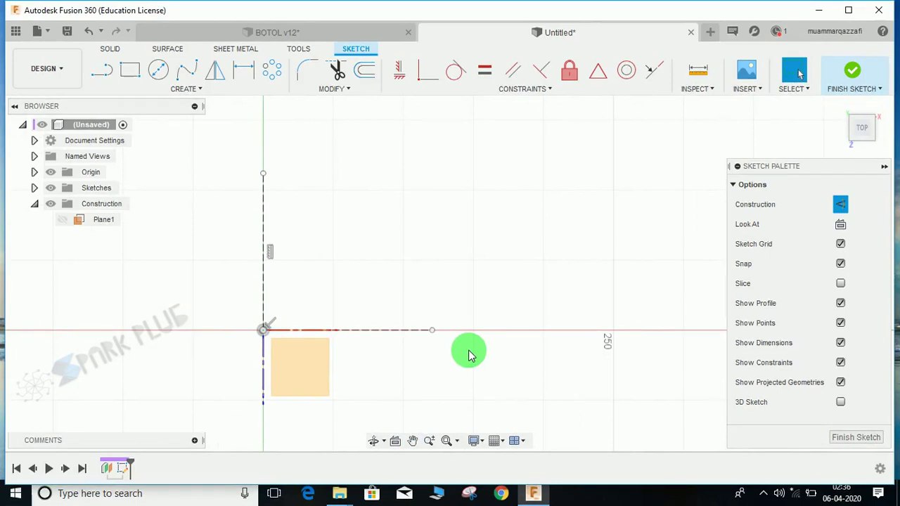
Draw a short solid vertical line up from the horizontal construction line and dimension its length to 12.5 mm.
{"action": "left_click", "coordinate": [840, 204]}
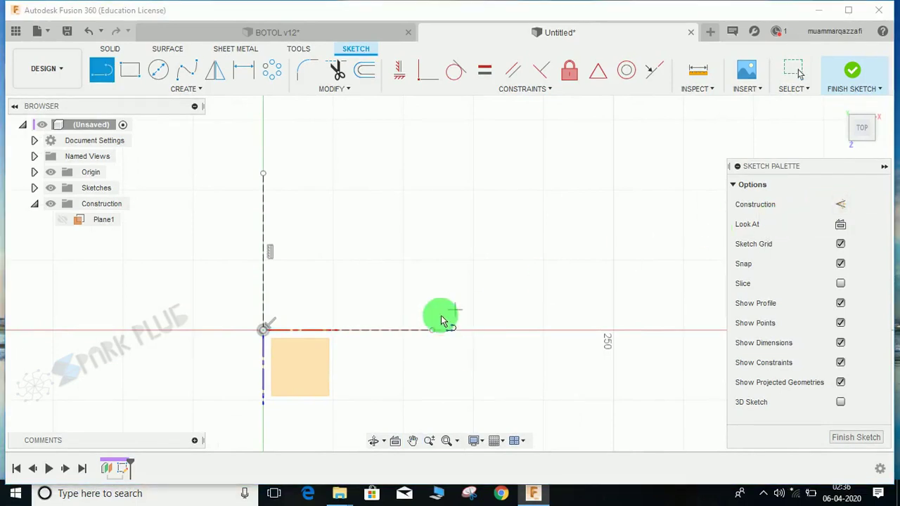
{"action": "left_click", "coordinate": [404, 331]}
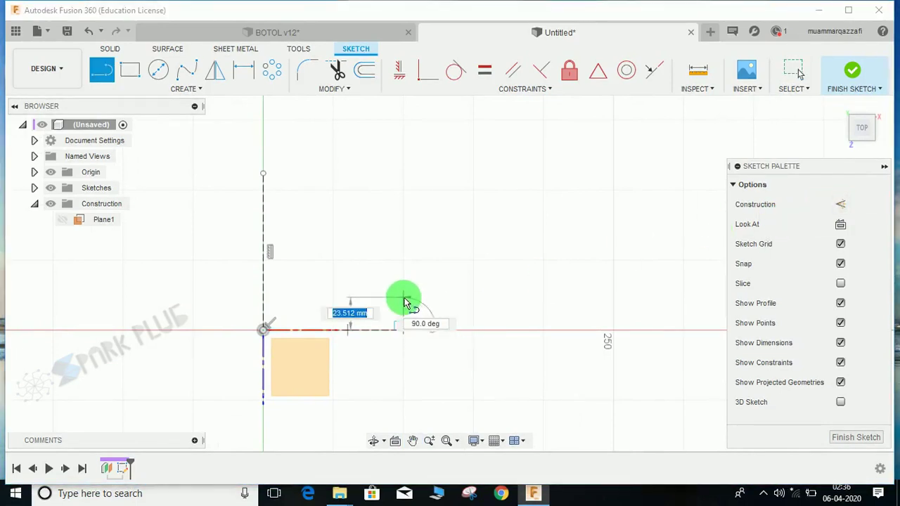
{"action": "left_click", "coordinate": [405, 301]}
{"action": "left_click", "coordinate": [797, 70]}
{"action": "key", "text": "d"}
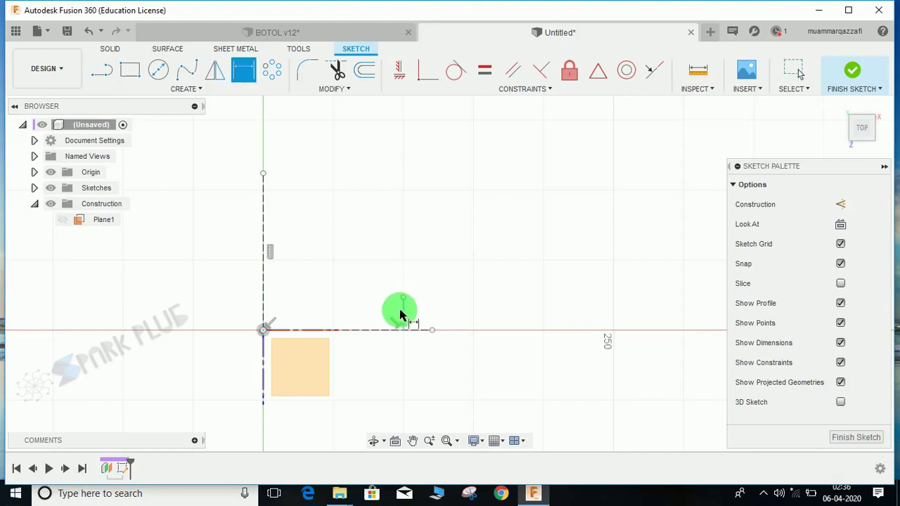
{"action": "left_click", "coordinate": [459, 322]}
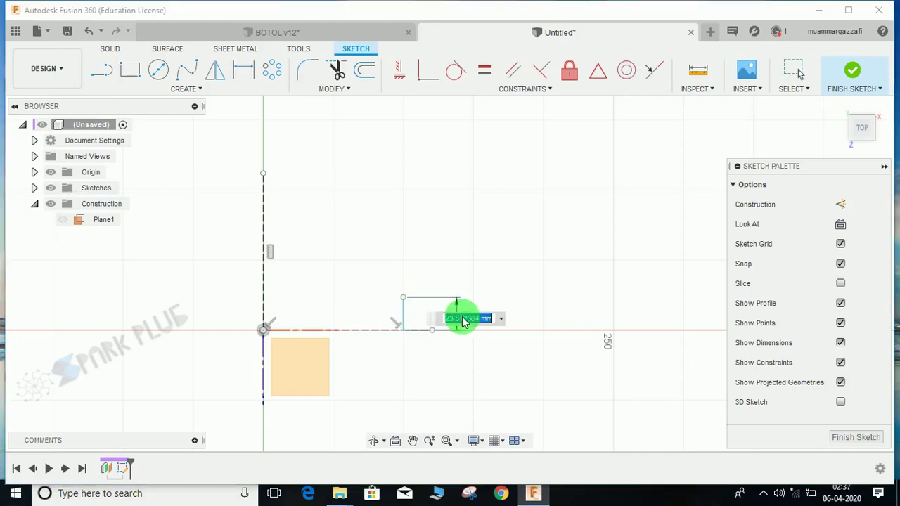
{"action": "type", "text": "12.5"}
{"action": "key", "text": "Return"}
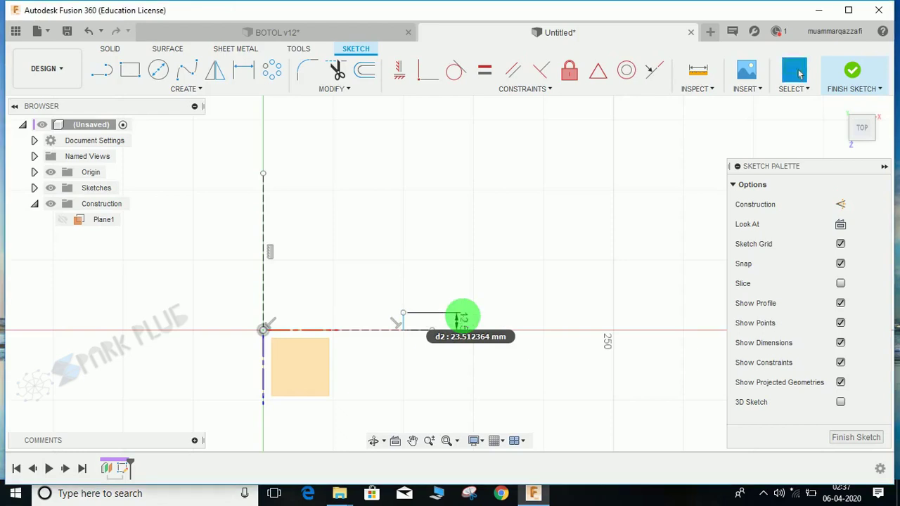
Dimension the short vertical line 45 mm from the vertical construction line.
{"action": "mouse_move", "coordinate": [433, 316]}
{"action": "middle_mouse_down"}
{"action": "mouse_move", "coordinate": [391, 316]}
{"action": "mouse_move", "coordinate": [437, 275]}
{"action": "middle_mouse_up"}
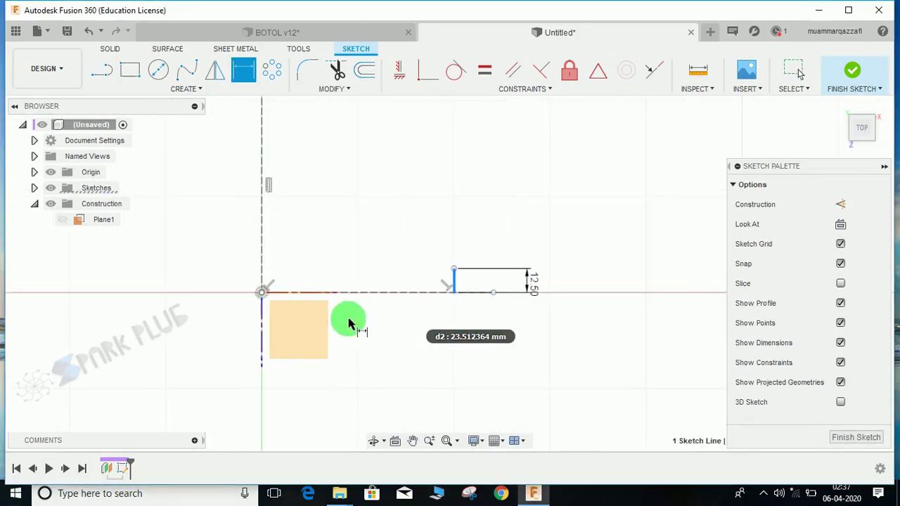
{"action": "left_click", "coordinate": [372, 342]}
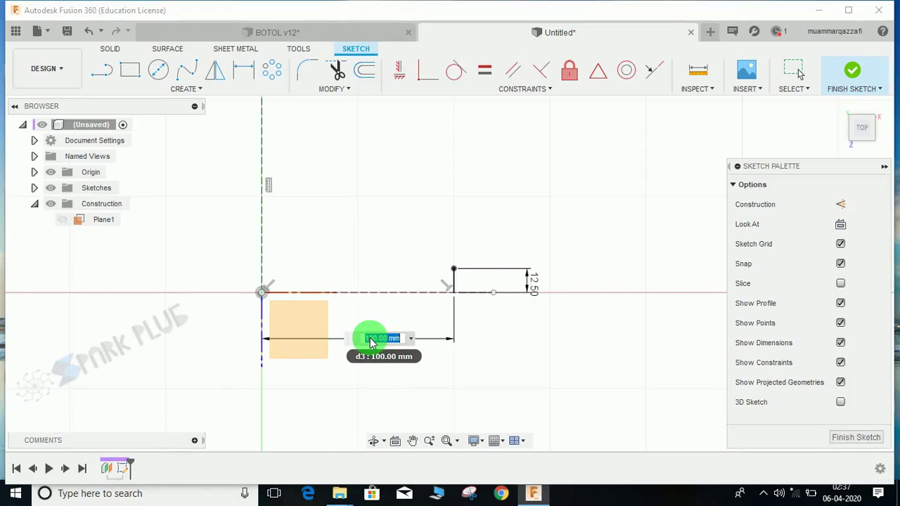
{"action": "type", "text": "45"}
{"action": "key", "text": "Return"}
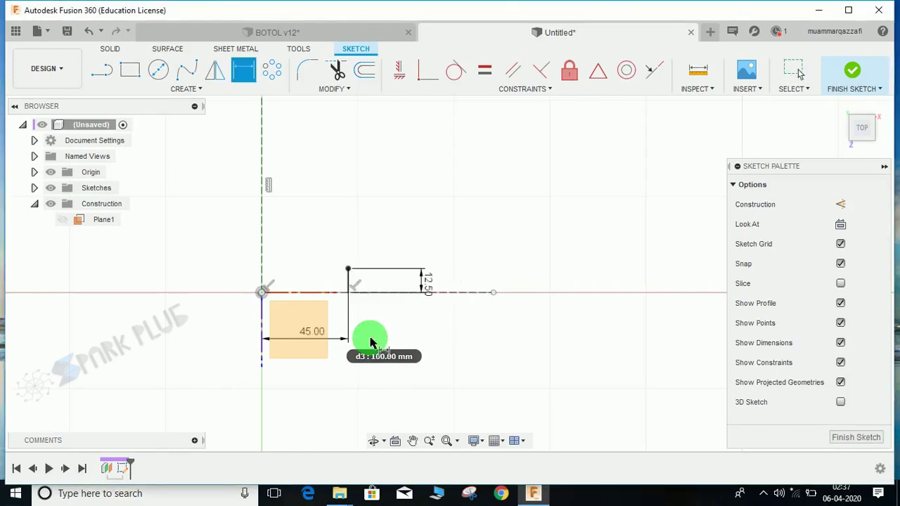
Place a sketch point on the vertical construction line and dimension it 25 mm above the origin.
{"action": "scroll", "coordinate": [379, 348], "scroll_direction": "up", "scroll_amount": 2}
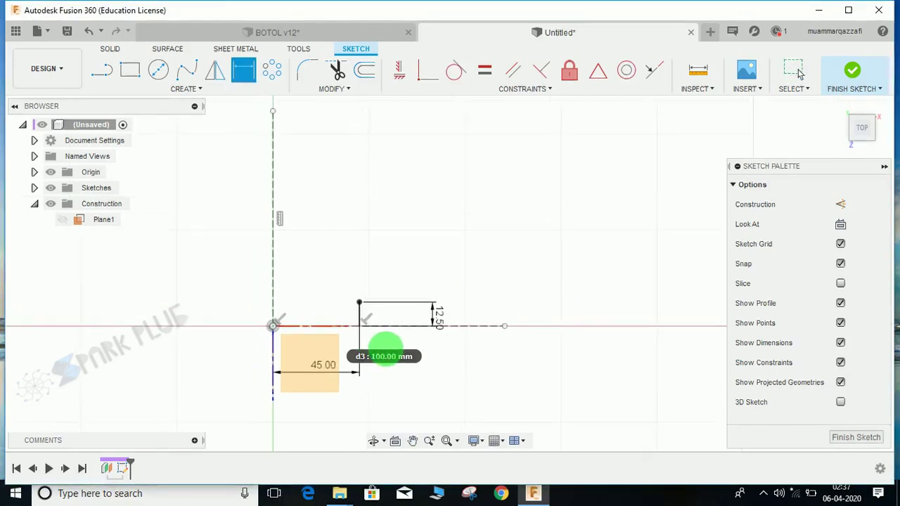
{"action": "left_click", "coordinate": [196, 95]}
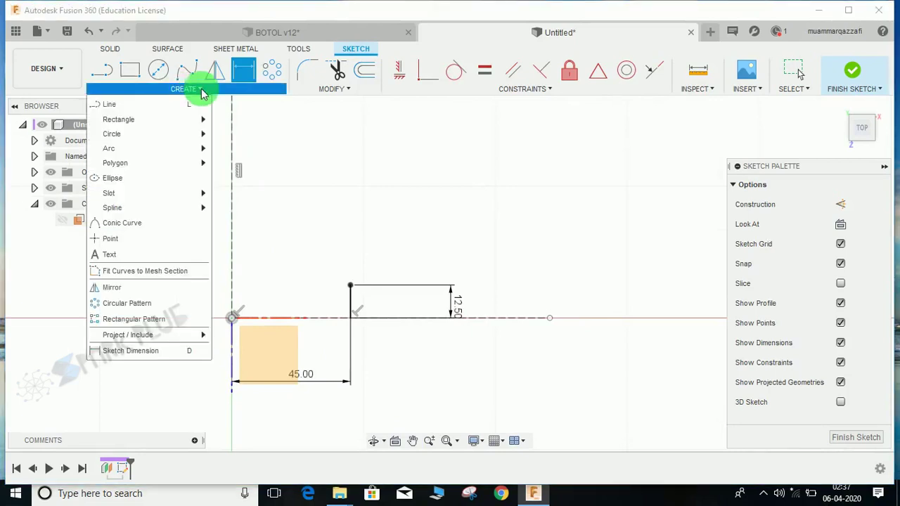
{"action": "left_click", "coordinate": [114, 242]}
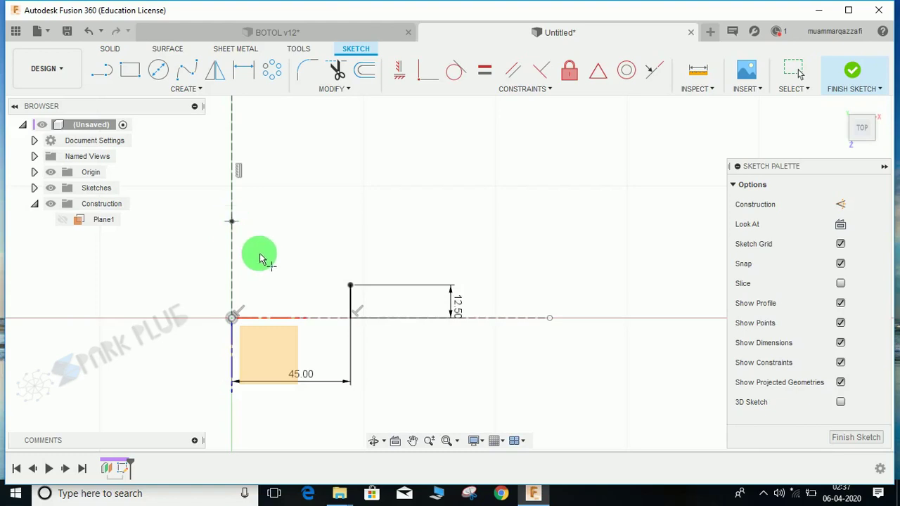
{"action": "key", "text": "d"}
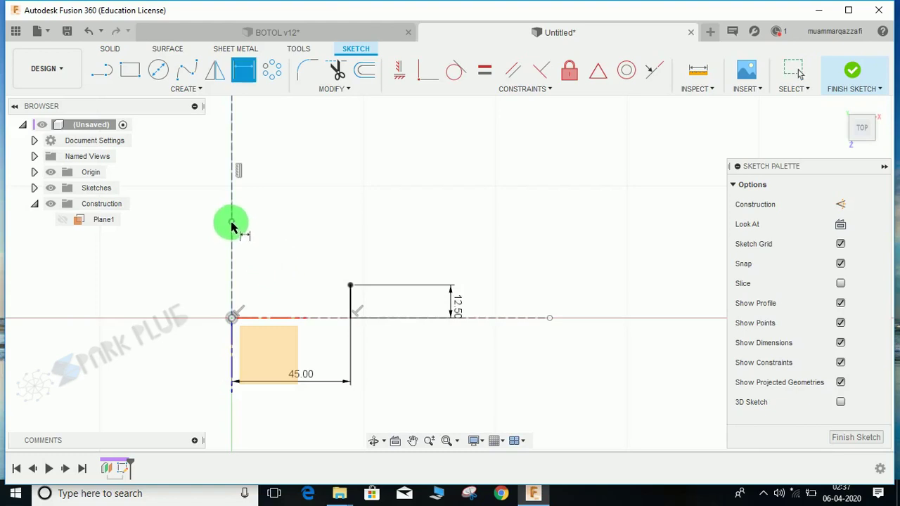
{"action": "left_click", "coordinate": [232, 223]}
{"action": "left_click", "coordinate": [232, 318]}
{"action": "left_click", "coordinate": [266, 255]}
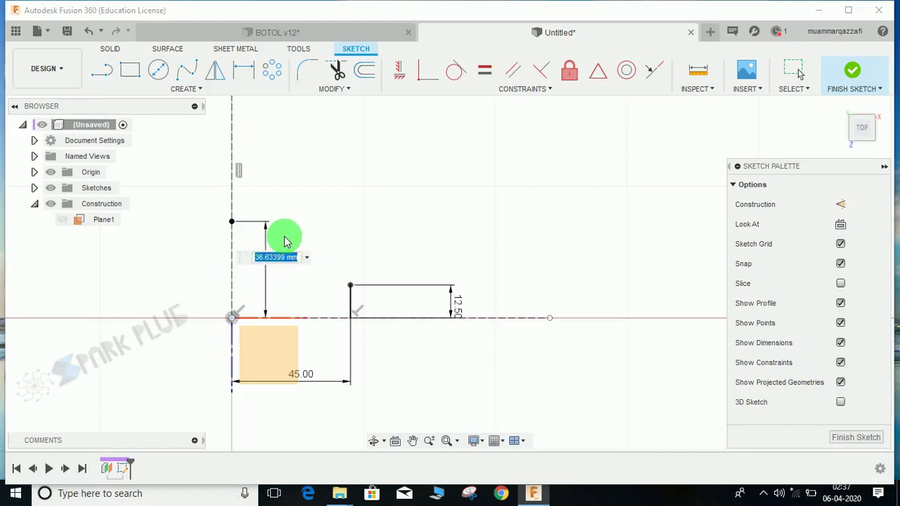
{"action": "type", "text": "25"}
{"action": "key", "text": "Return"}
{"action": "middle_click_drag", "start_coordinate": [284, 239], "coordinate": [350, 260]}
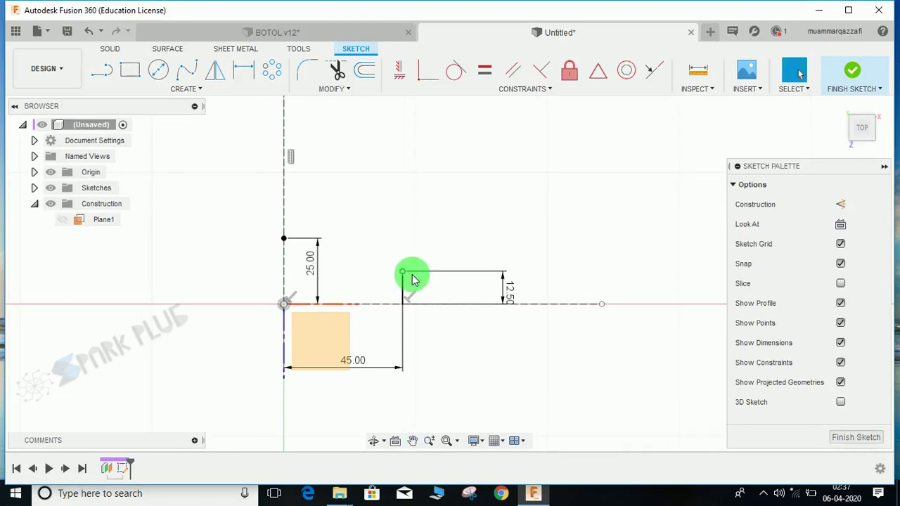
Mirror the 12.5 mm vertical line across the vertical construction line.
{"action": "left_click", "coordinate": [217, 72]}
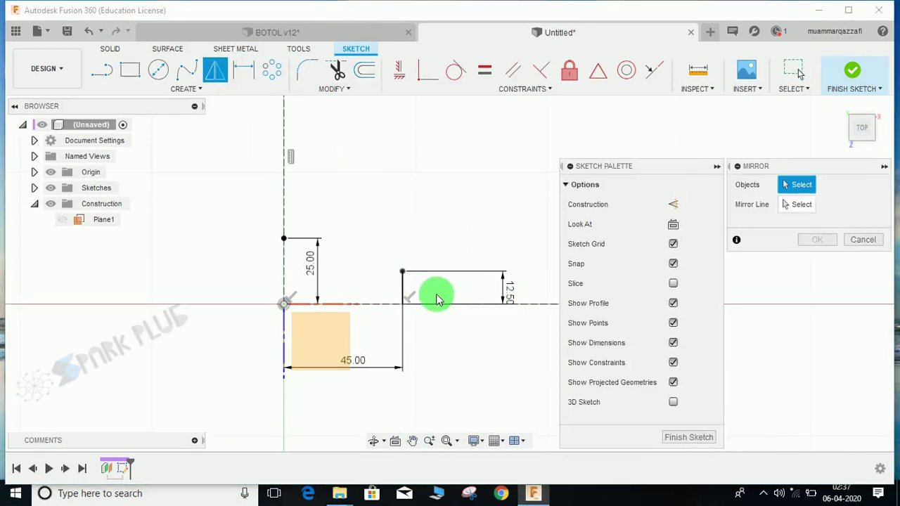
{"action": "left_click", "coordinate": [402, 292]}
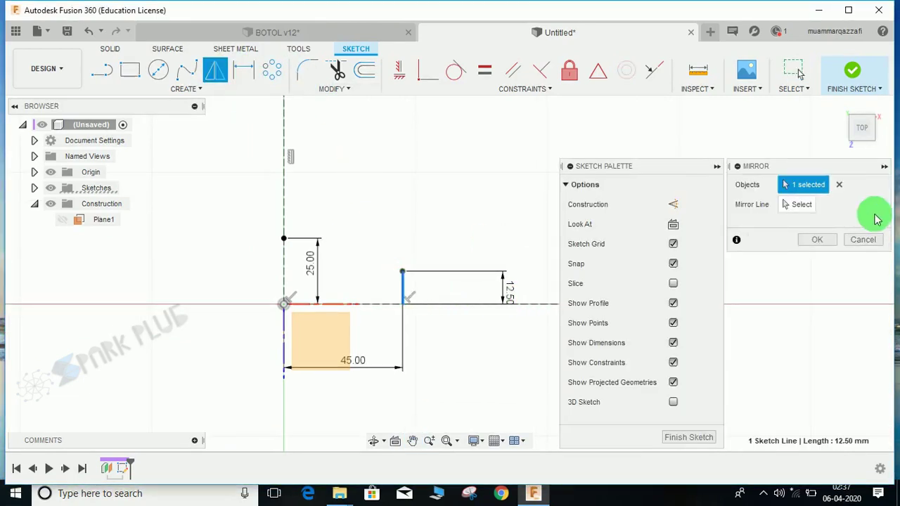
{"action": "left_click", "coordinate": [818, 211]}
{"action": "left_click", "coordinate": [283, 263]}
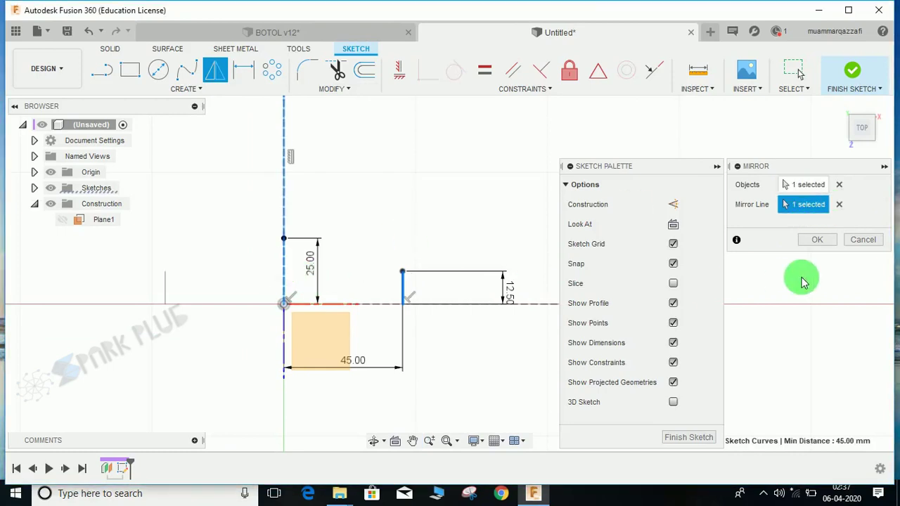
{"action": "left_click", "coordinate": [818, 239]}
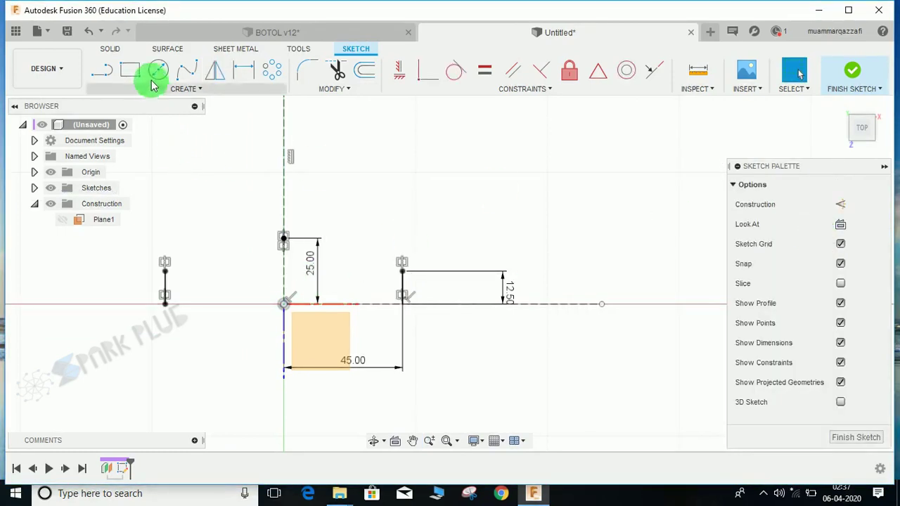
Draw a 3-point arc joining the upper ends of the two short lines through the point above the origin.
{"action": "left_click", "coordinate": [181, 91]}
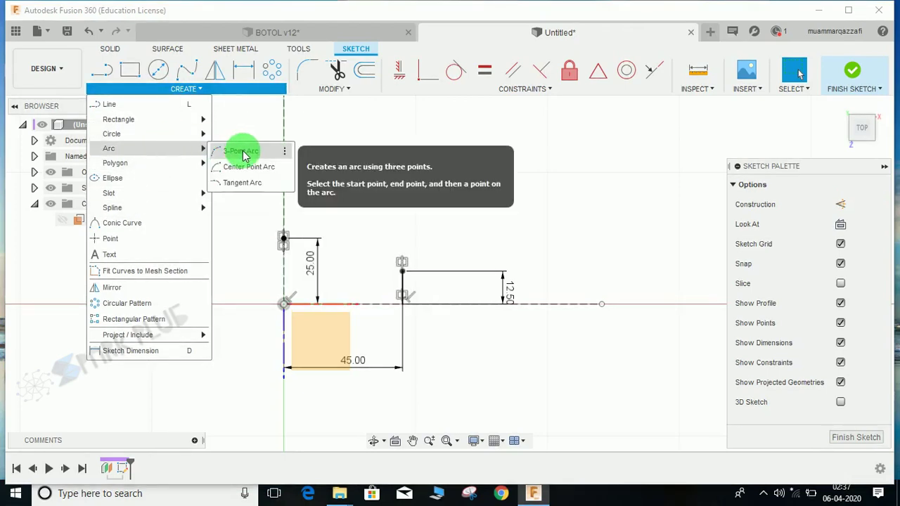
{"action": "left_click", "coordinate": [243, 151]}
{"action": "left_click_drag", "start_coordinate": [173, 258], "coordinate": [163, 279]}
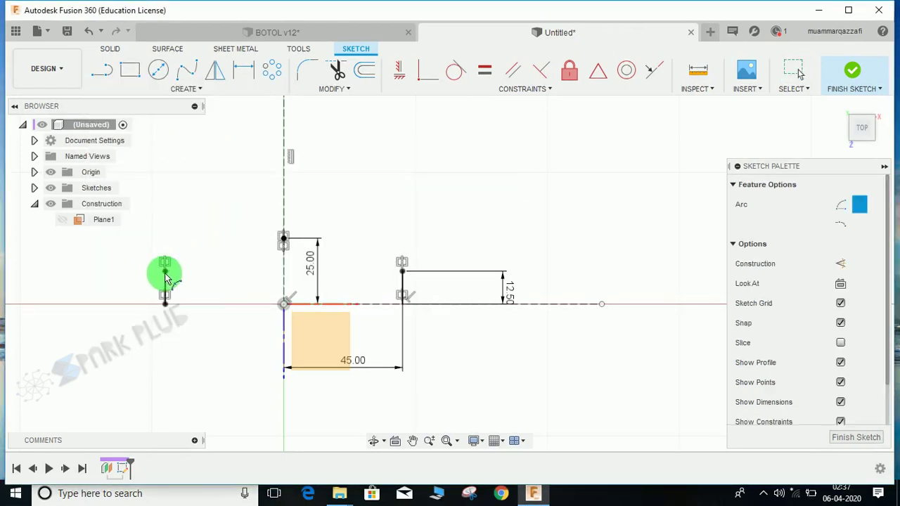
{"action": "left_click", "coordinate": [402, 271]}
{"action": "left_click", "coordinate": [314, 251]}
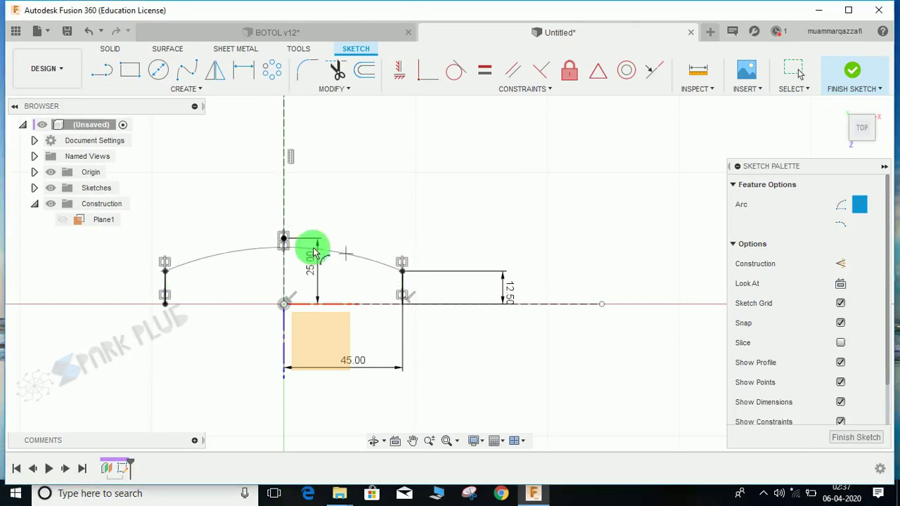
{"action": "left_click", "coordinate": [285, 238]}
{"action": "key", "text": "Escape"}
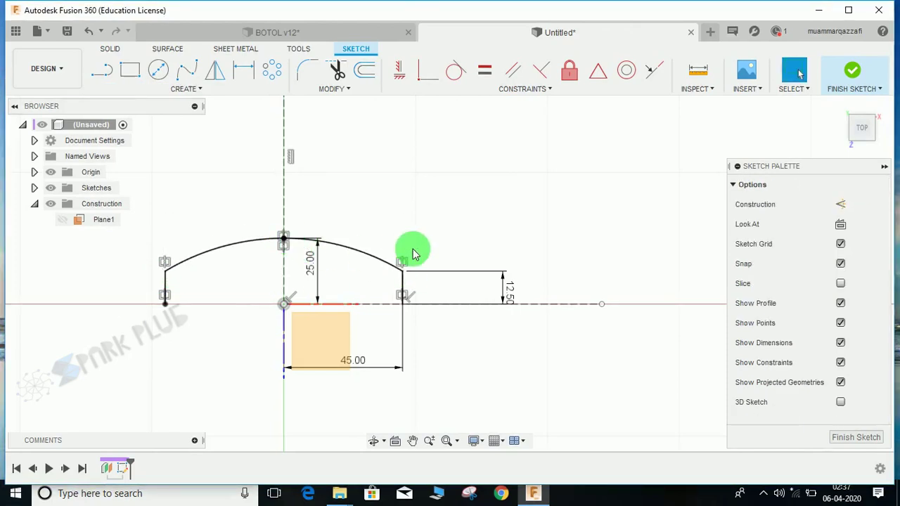
Mirror the arc and the two short vertical lines across the horizontal construction line, and finish the sketch.
{"action": "middle_click_drag", "start_coordinate": [395, 228], "coordinate": [417, 242]}
{"action": "left_click", "coordinate": [216, 70]}
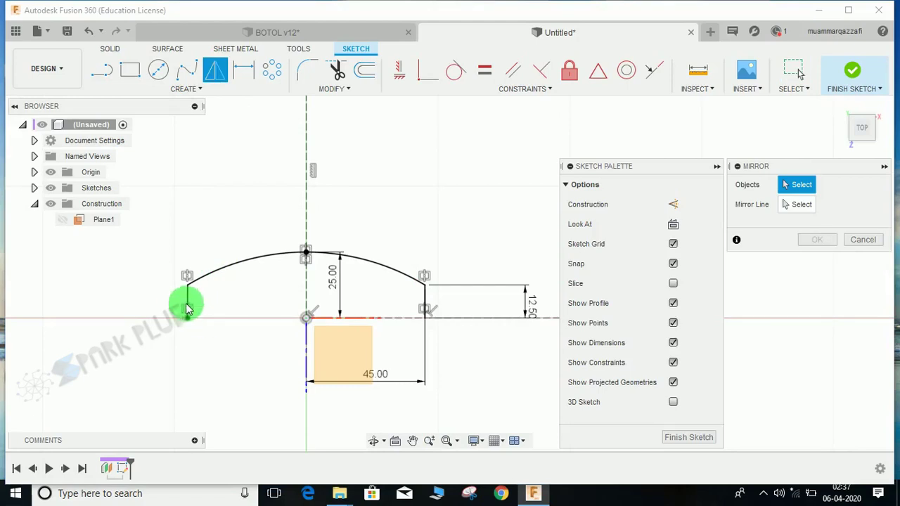
{"action": "left_click", "coordinate": [188, 299]}
{"action": "left_click", "coordinate": [214, 279]}
{"action": "left_click", "coordinate": [423, 301]}
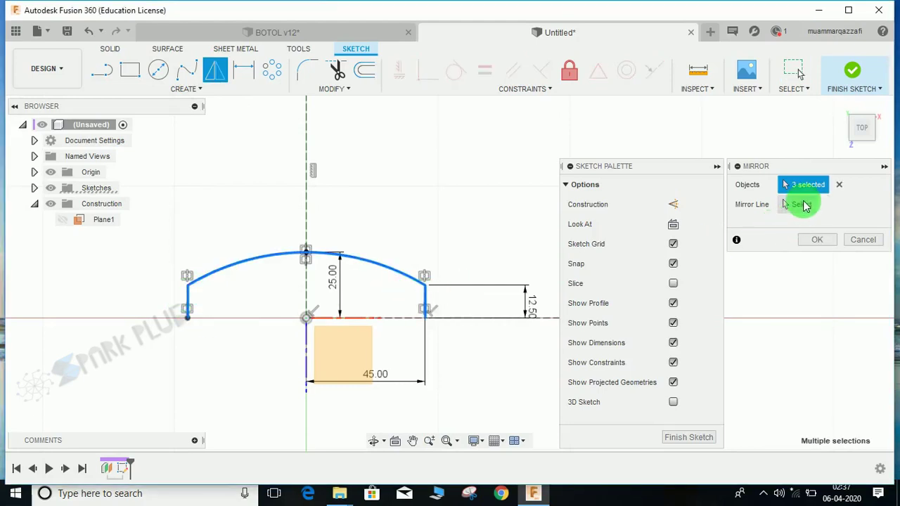
{"action": "left_click", "coordinate": [794, 204]}
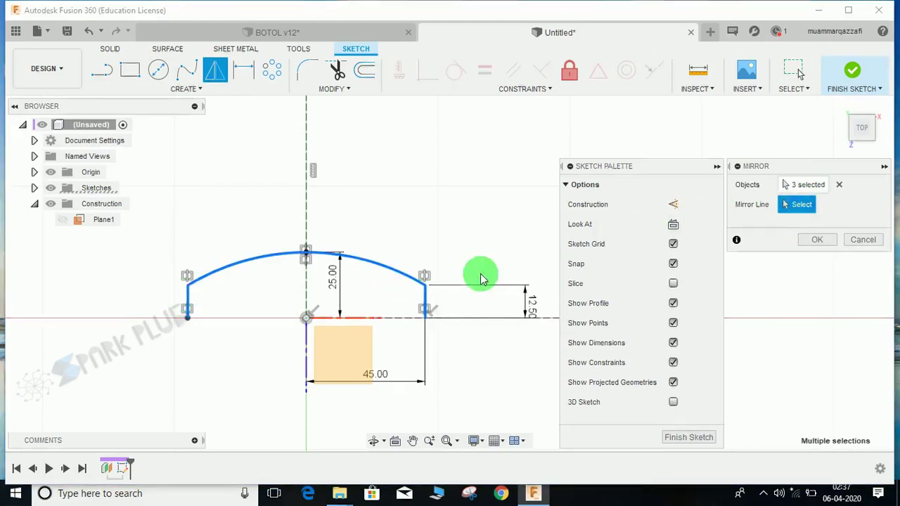
{"action": "left_click", "coordinate": [402, 320]}
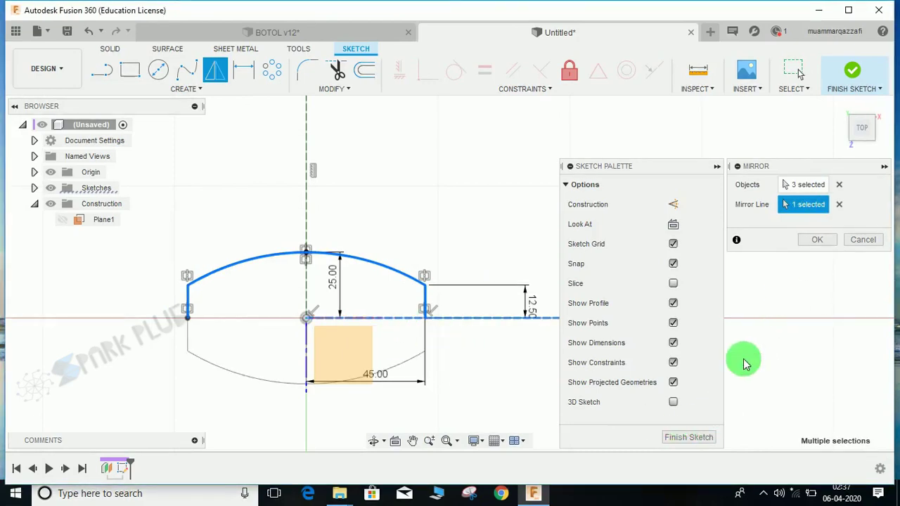
{"action": "left_click", "coordinate": [813, 240]}
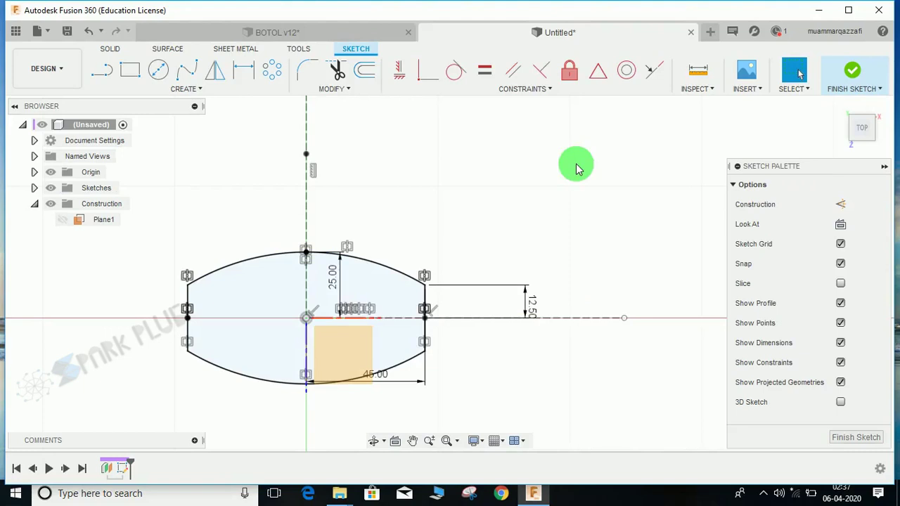
{"action": "left_click", "coordinate": [852, 72]}
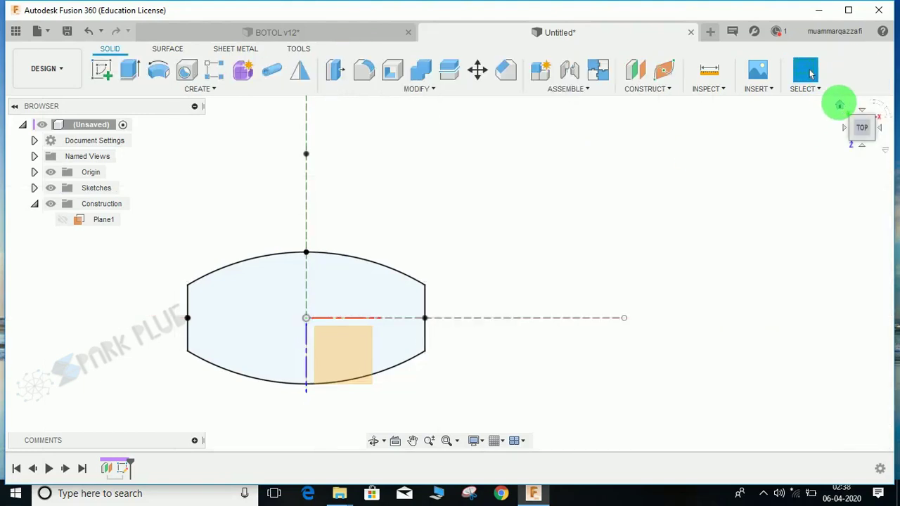
Extrude the closed base profile 48 mm upward as a new component.
{"action": "left_click", "coordinate": [839, 104]}
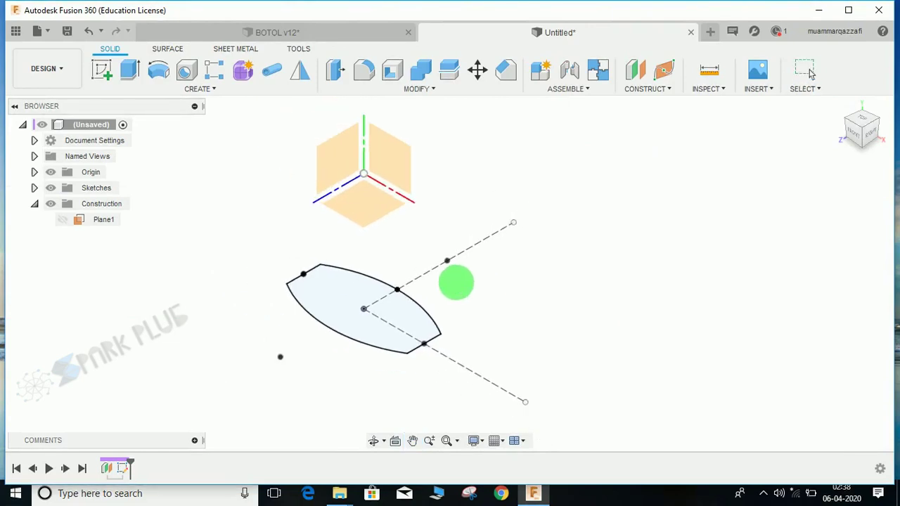
{"action": "left_click", "coordinate": [125, 71]}
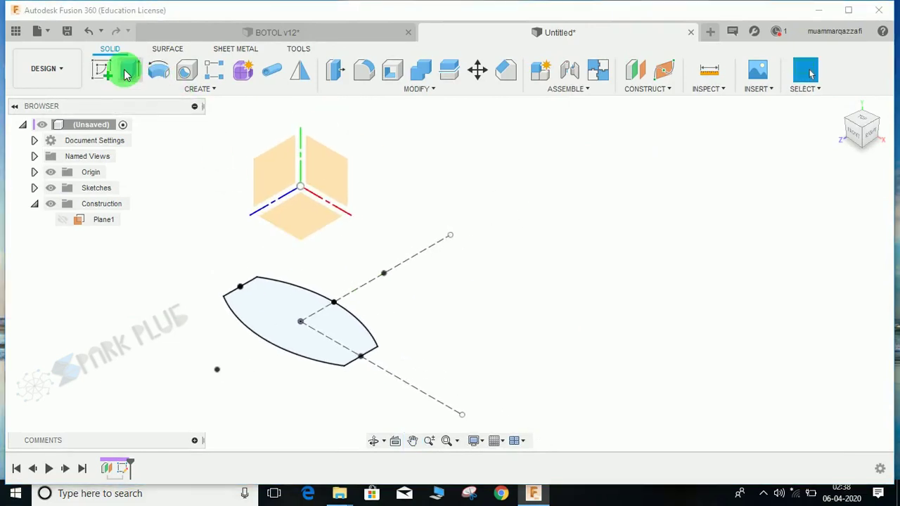
{"action": "left_click_drag", "start_coordinate": [300, 303], "coordinate": [298, 286]}
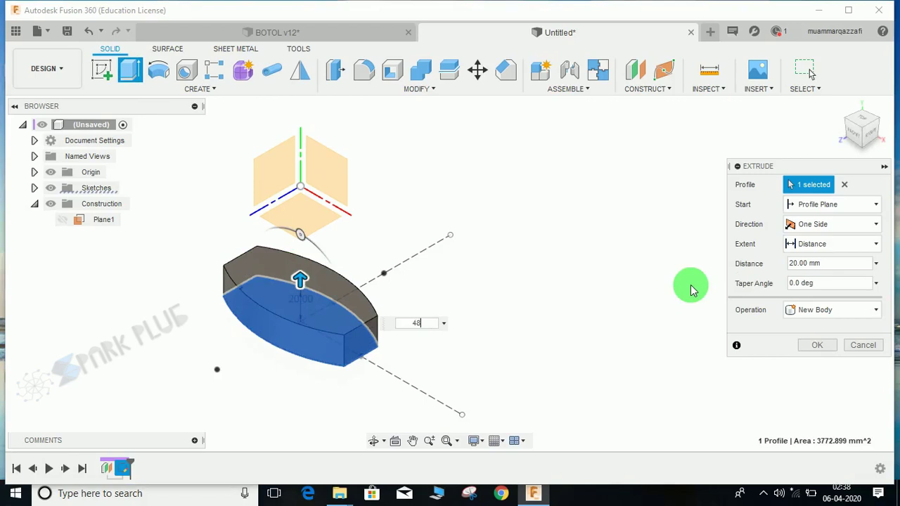
{"action": "type", "text": "48"}
{"action": "key", "text": "Return"}
{"action": "left_click", "coordinate": [789, 310]}
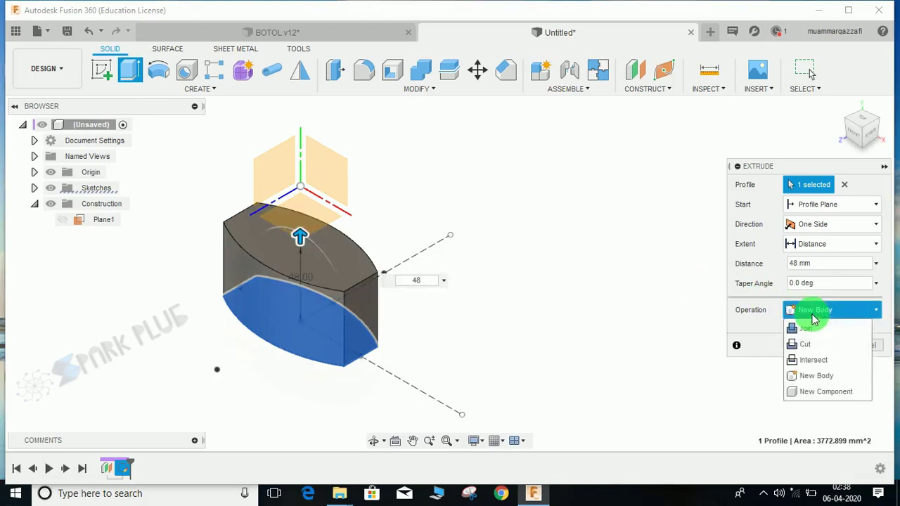
{"action": "left_click", "coordinate": [805, 388]}
{"action": "left_click", "coordinate": [817, 344]}
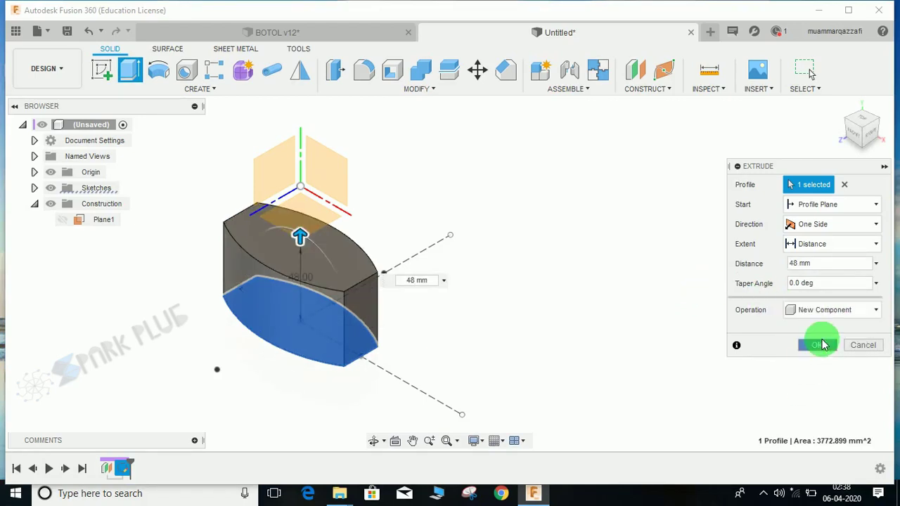
Turn on component color cycling and rename the extruded component to BODY.
{"action": "mouse_move", "coordinate": [431, 290]}
{"action": "middle_mouse_down"}
{"action": "mouse_move", "coordinate": [422, 305]}
{"action": "mouse_move", "coordinate": [440, 293]}
{"action": "middle_mouse_up"}
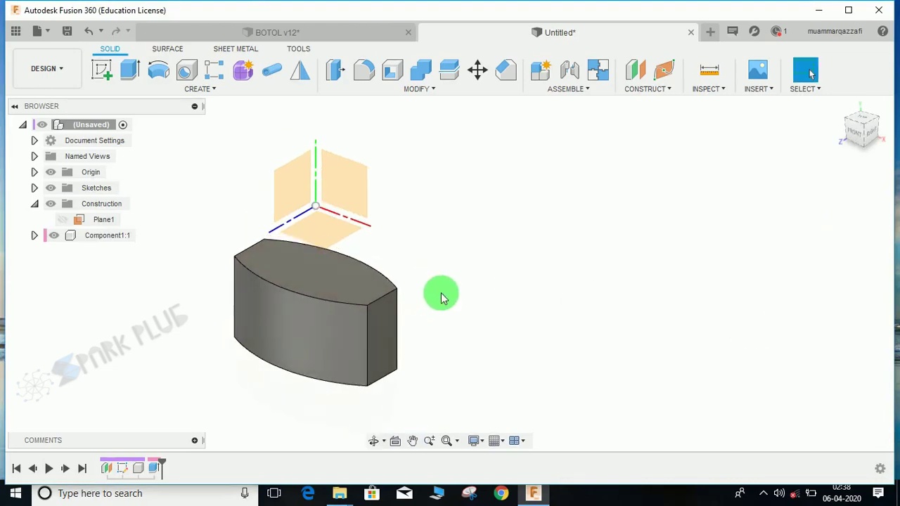
{"action": "key", "text": "shift+n"}
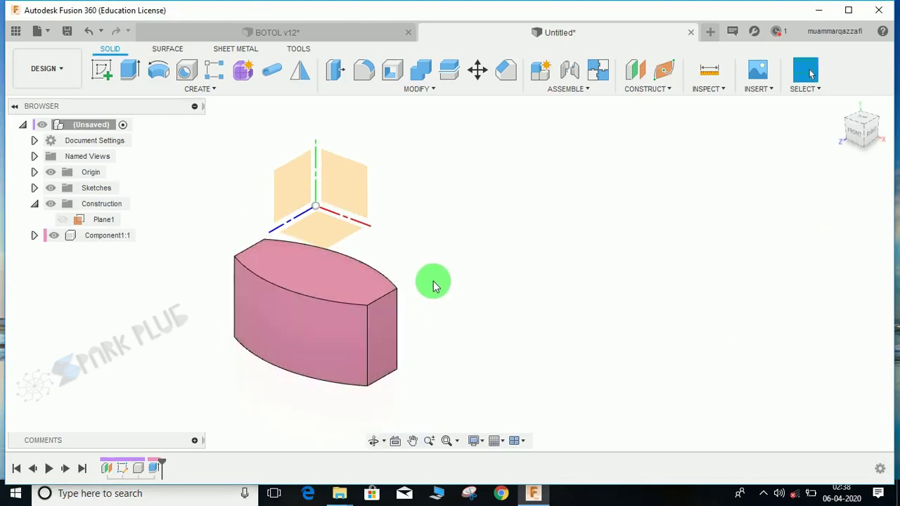
{"action": "middle_click_drag", "start_coordinate": [205, 279], "coordinate": [331, 303], "text": "shift"}
{"action": "double_click", "coordinate": [106, 235]}
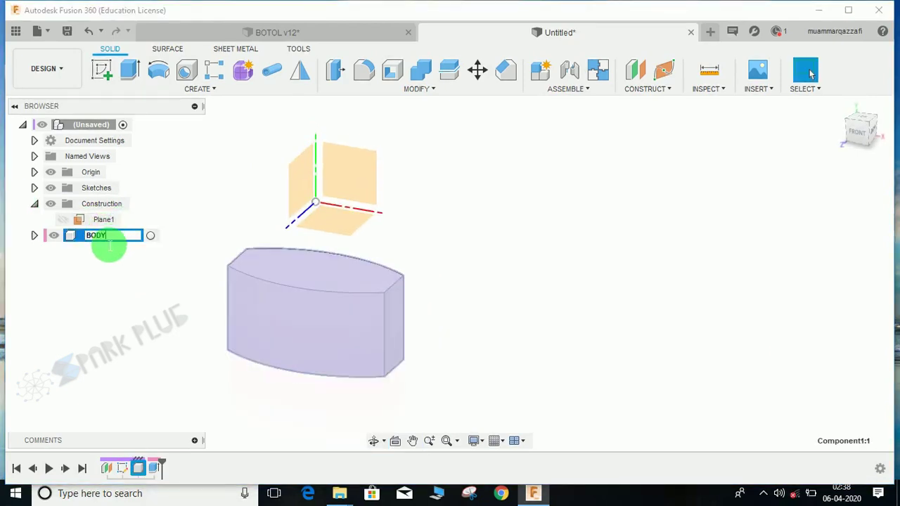
{"action": "key", "text": "Return"}
{"action": "left_click", "coordinate": [129, 317]}
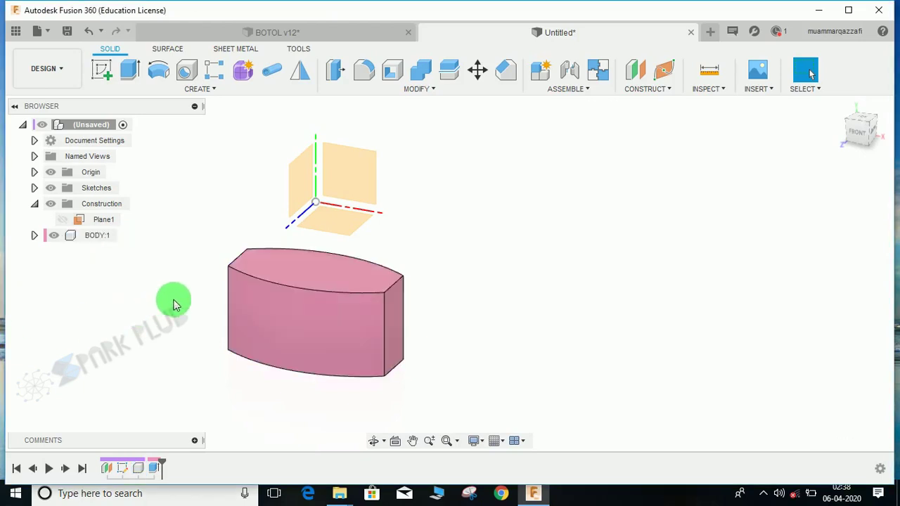
Chamfer the four edges of the body's top face with an equal distance of 5 mm.
{"action": "middle_click_drag", "start_coordinate": [181, 304], "coordinate": [169, 320]}
{"action": "middle_click_drag", "start_coordinate": [251, 314], "coordinate": [269, 273]}
{"action": "middle_click_drag", "start_coordinate": [343, 241], "coordinate": [353, 272]}
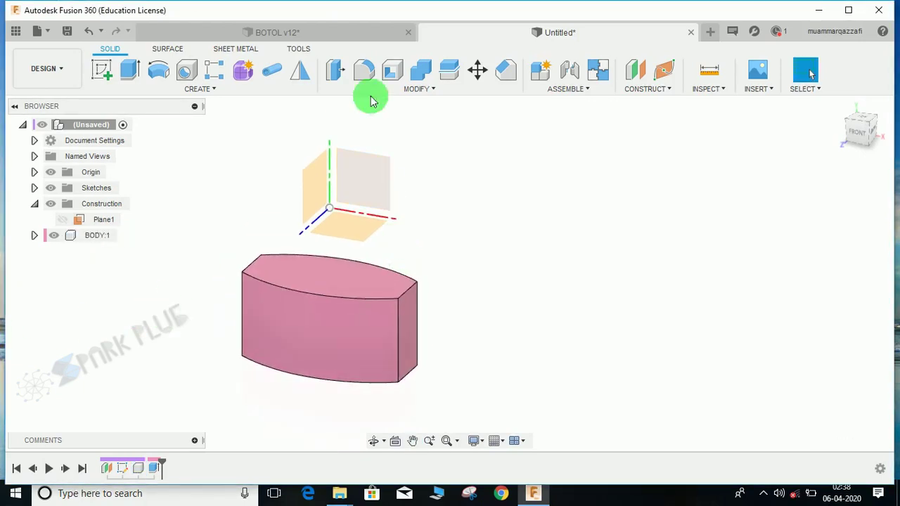
{"action": "left_click", "coordinate": [411, 96]}
{"action": "left_click", "coordinate": [353, 137]}
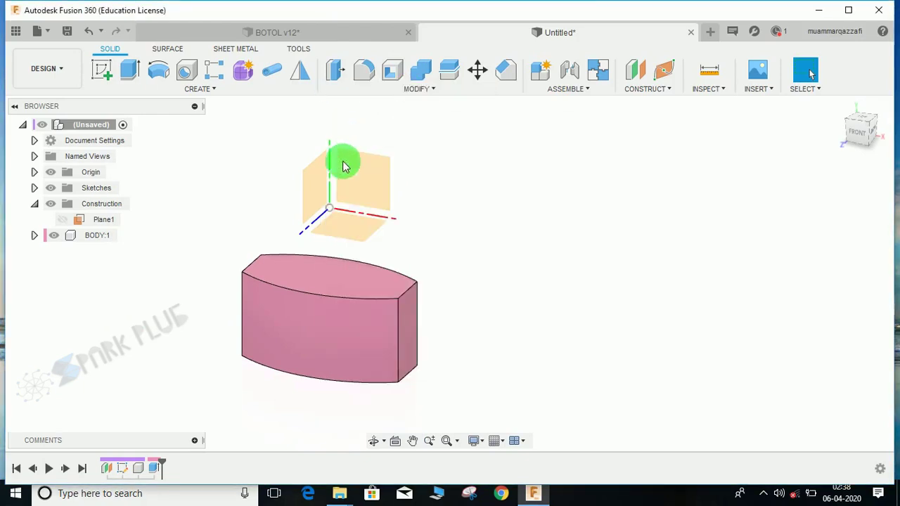
{"action": "left_click", "coordinate": [341, 261]}
{"action": "scroll", "coordinate": [361, 302], "scroll_direction": "up", "scroll_amount": 3}
{"action": "left_click", "coordinate": [229, 272]}
{"action": "left_click", "coordinate": [433, 287]}
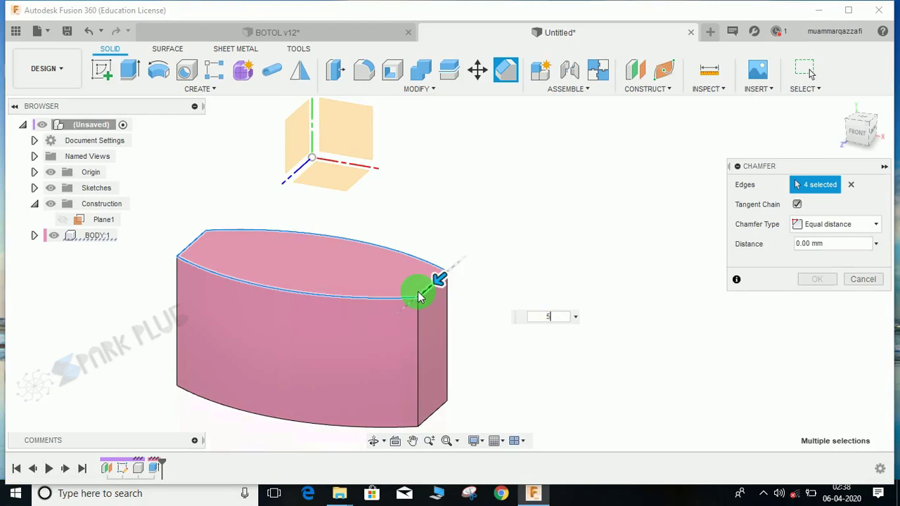
{"action": "key", "text": "Return"}
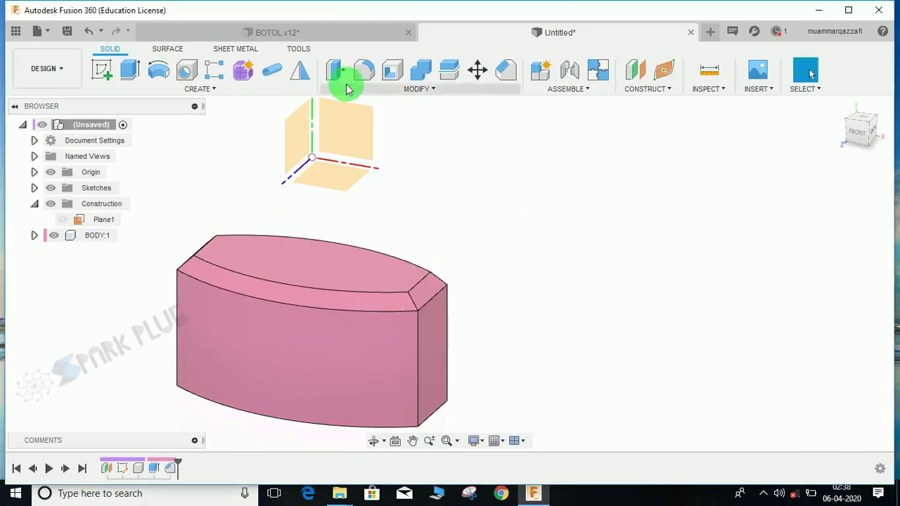
Chamfer the four edges of the body's bottom face with an equal distance of 10 mm.
{"action": "left_click", "coordinate": [411, 90]}
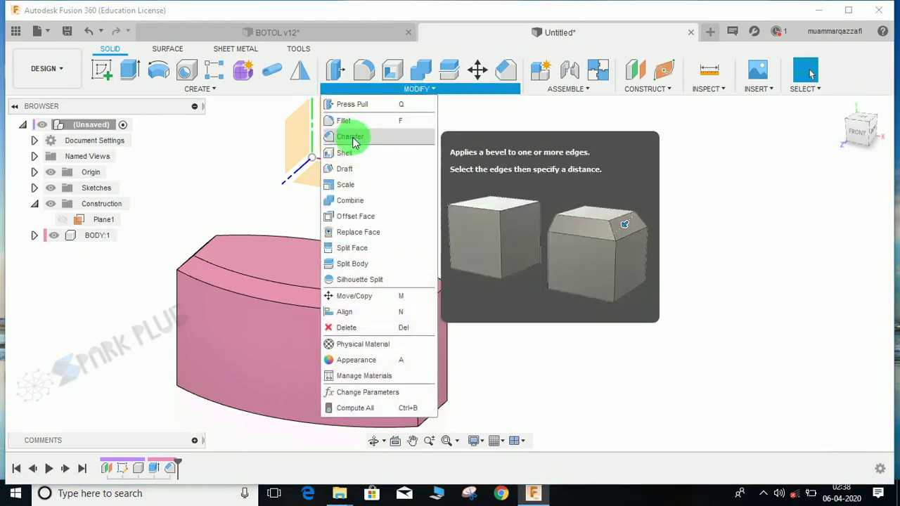
{"action": "left_click", "coordinate": [349, 136]}
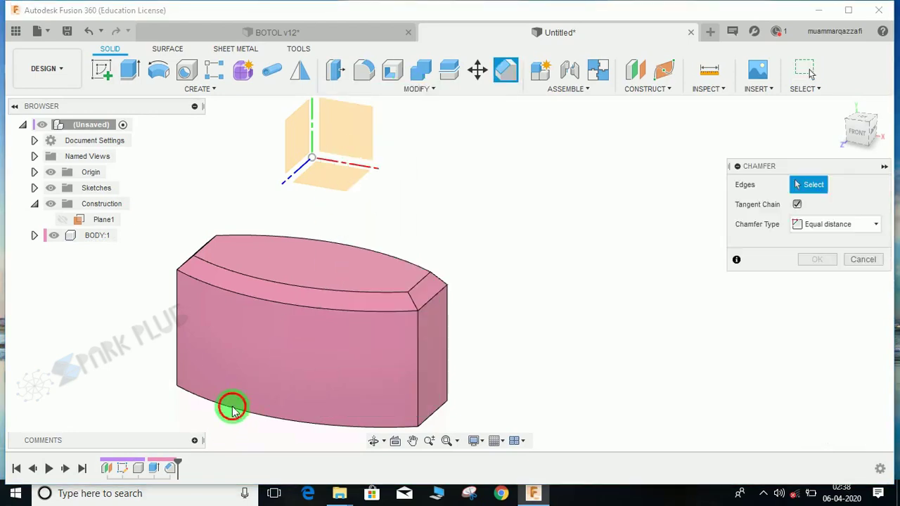
{"action": "middle_click_drag", "start_coordinate": [321, 382], "coordinate": [358, 293]}
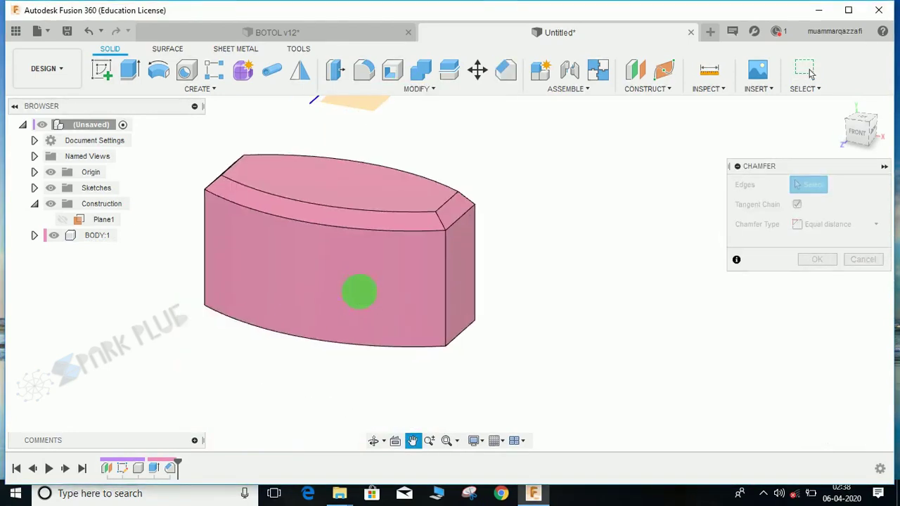
{"action": "left_click", "coordinate": [311, 340]}
{"action": "middle_click_drag", "start_coordinate": [311, 340], "coordinate": [367, 209], "text": "shift"}
{"action": "middle_click_drag", "start_coordinate": [426, 167], "coordinate": [405, 215], "text": "shift"}
{"action": "left_click", "coordinate": [405, 214]}
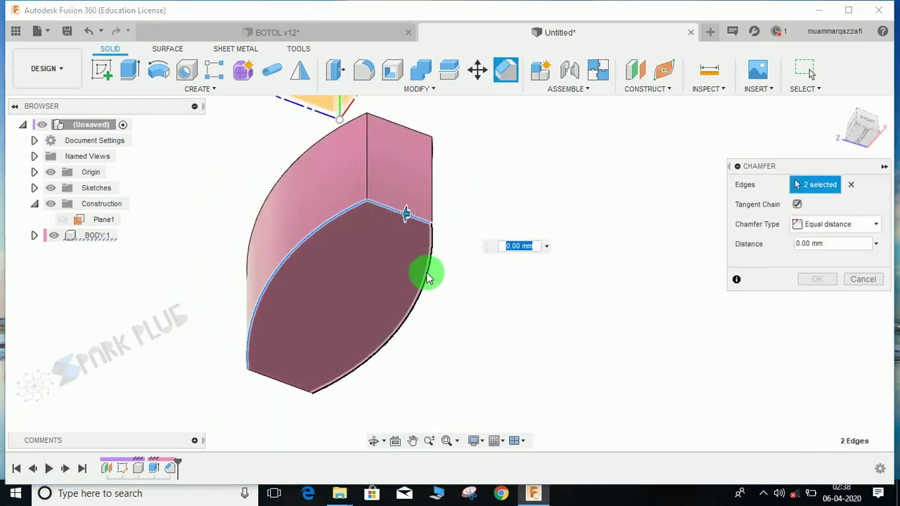
{"action": "left_click", "coordinate": [429, 278]}
{"action": "left_click", "coordinate": [275, 383]}
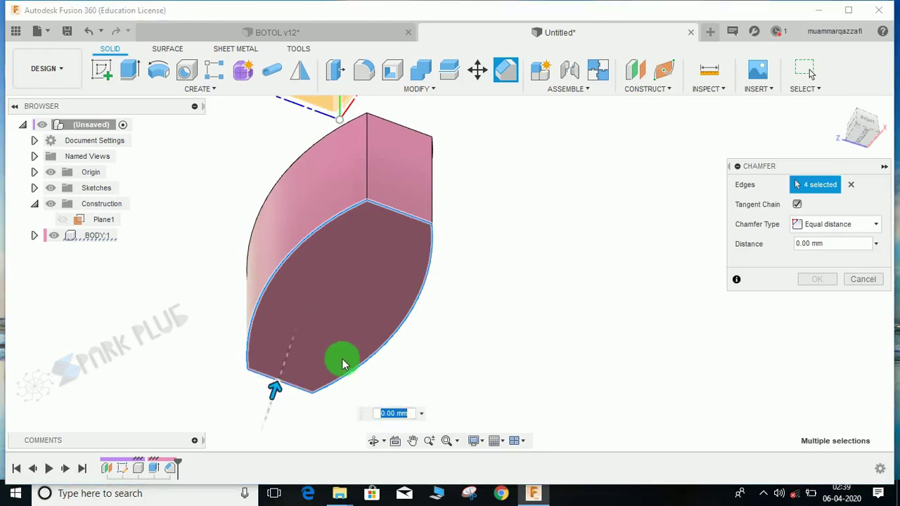
{"action": "type", "text": "10"}
{"action": "key", "text": "Return"}
{"action": "middle_click_drag", "start_coordinate": [343, 363], "coordinate": [257, 211], "text": "shift"}
Extrude the body's top face up to the horizontal origin plane, joining it to the body.
{"action": "left_click", "coordinate": [128, 70]}
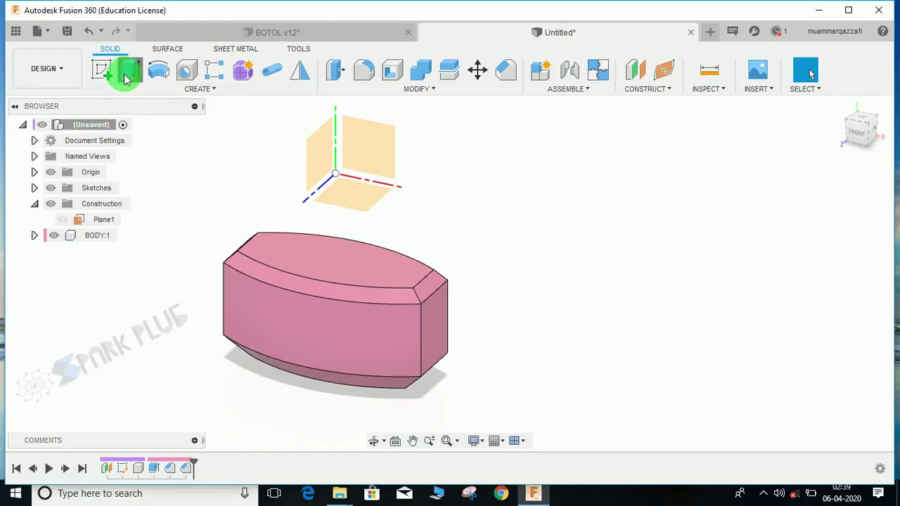
{"action": "left_click", "coordinate": [316, 262]}
{"action": "left_click_drag", "start_coordinate": [316, 250], "coordinate": [317, 232]}
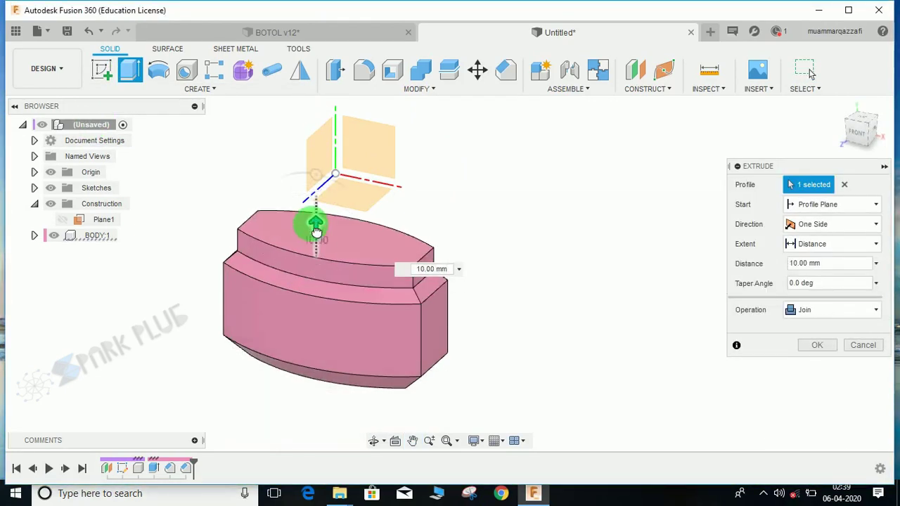
{"action": "left_click", "coordinate": [818, 225]}
{"action": "left_click", "coordinate": [812, 241]}
{"action": "left_click", "coordinate": [808, 244]}
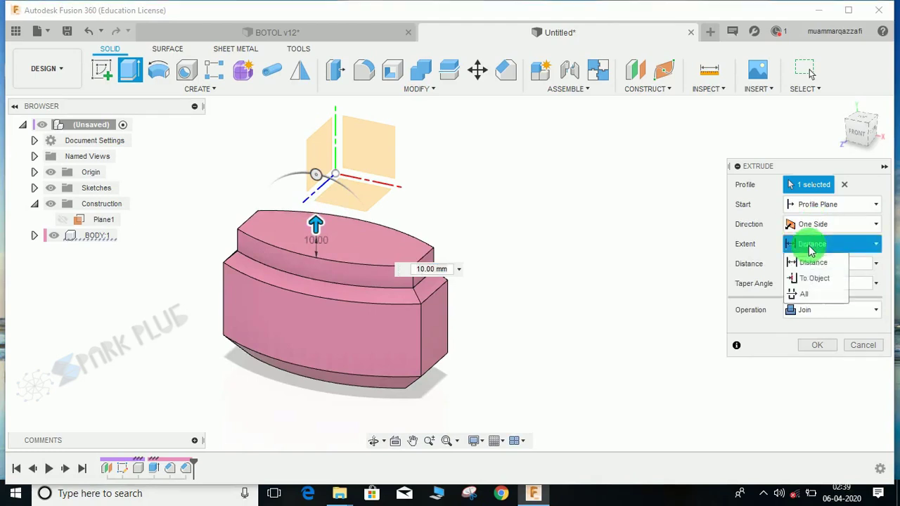
{"action": "left_click", "coordinate": [826, 284]}
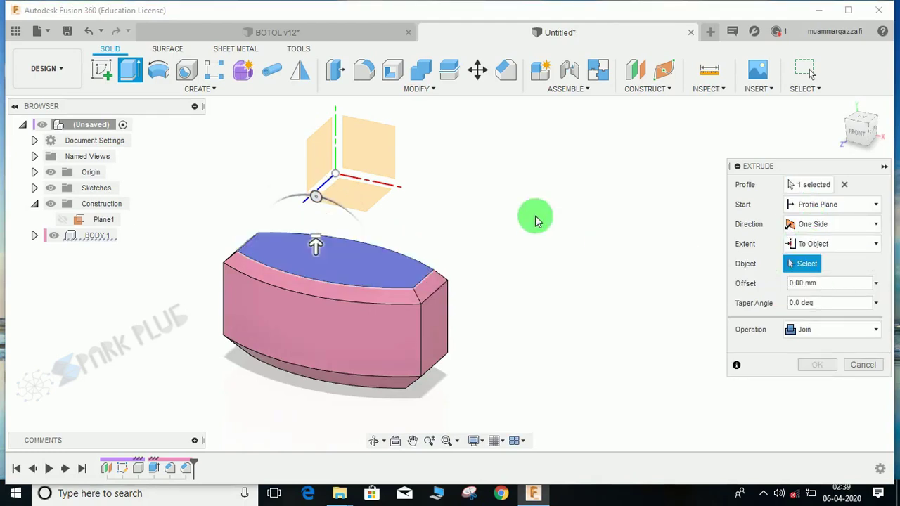
{"action": "left_click", "coordinate": [359, 204]}
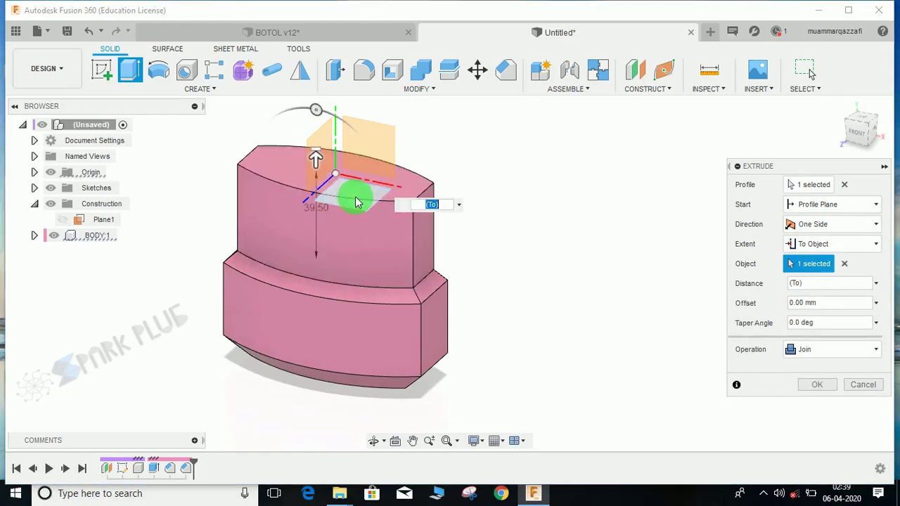
{"action": "left_click", "coordinate": [814, 385]}
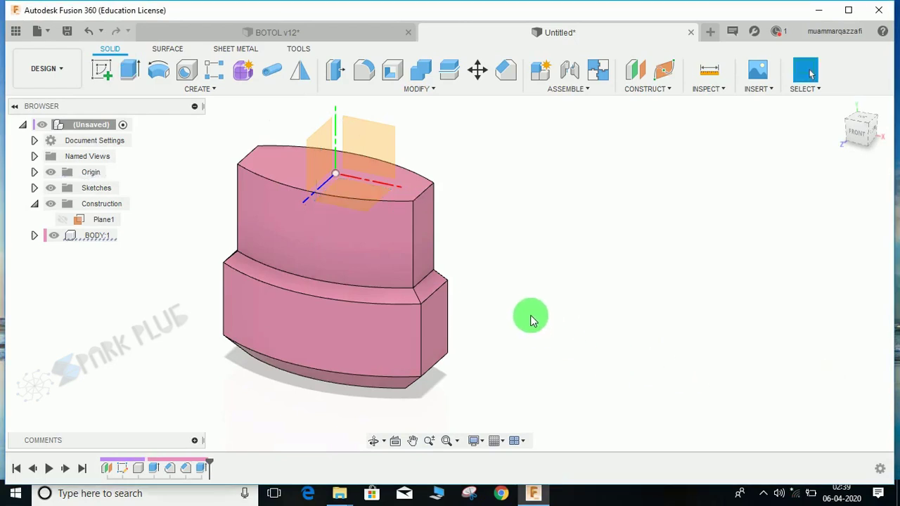
Mirror the half bottle body across the horizontal origin plane, using the Bodies pattern type.
{"action": "left_click", "coordinate": [215, 90]}
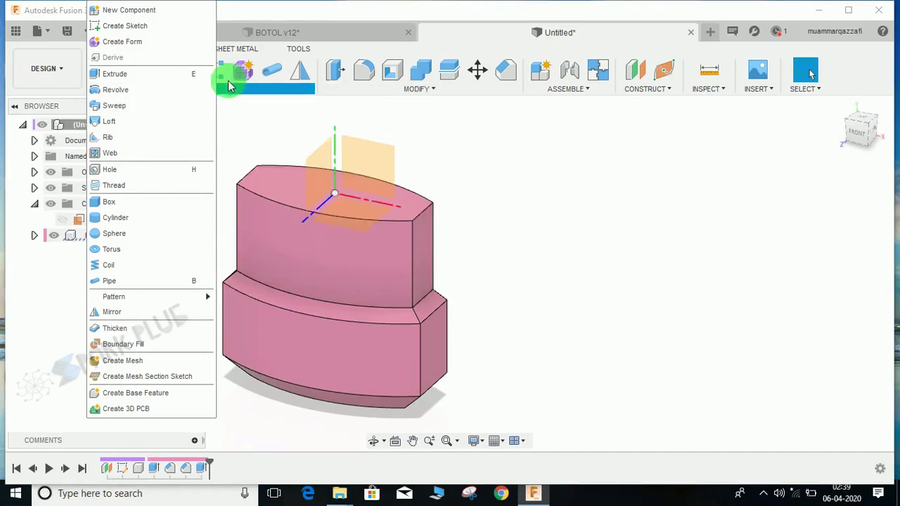
{"action": "left_click", "coordinate": [133, 314]}
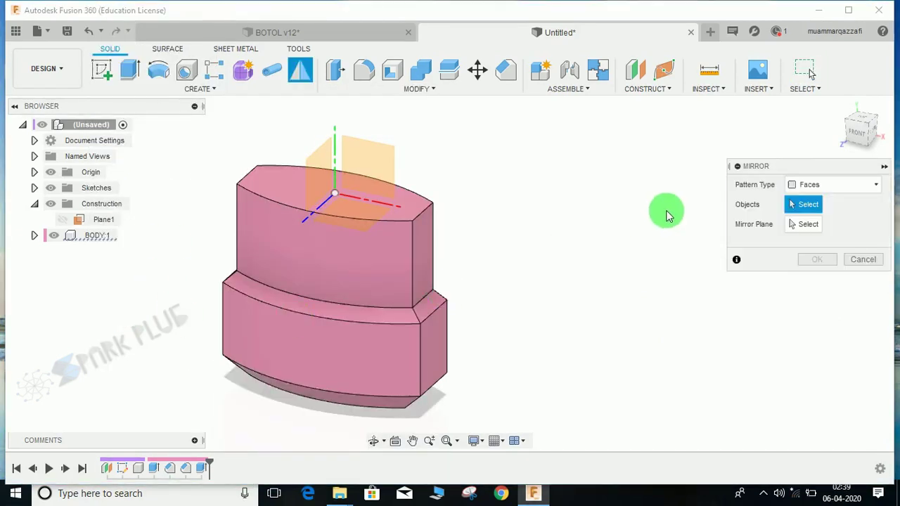
{"action": "left_click", "coordinate": [812, 184]}
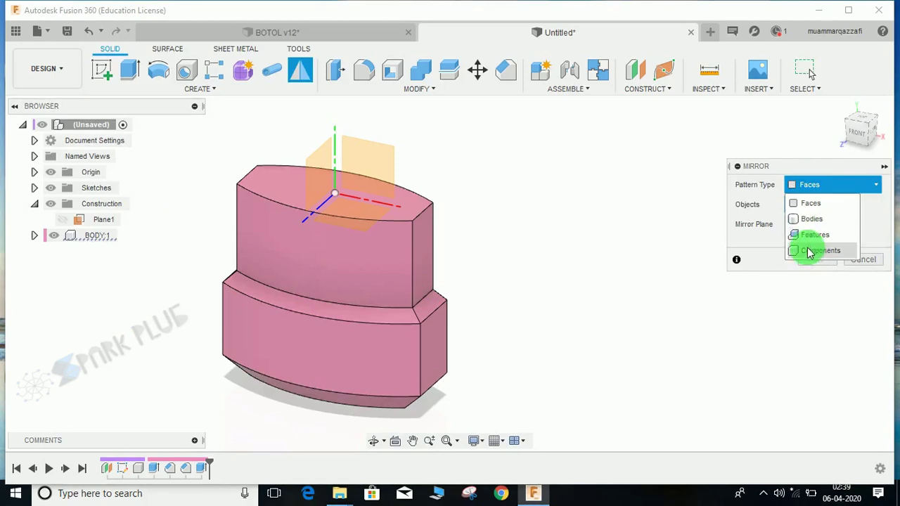
{"action": "left_click", "coordinate": [809, 220]}
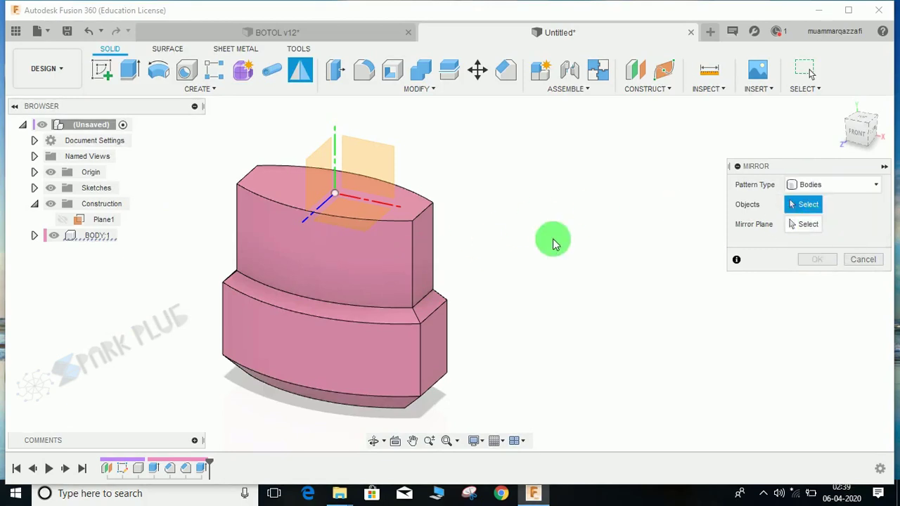
{"action": "left_click", "coordinate": [345, 253]}
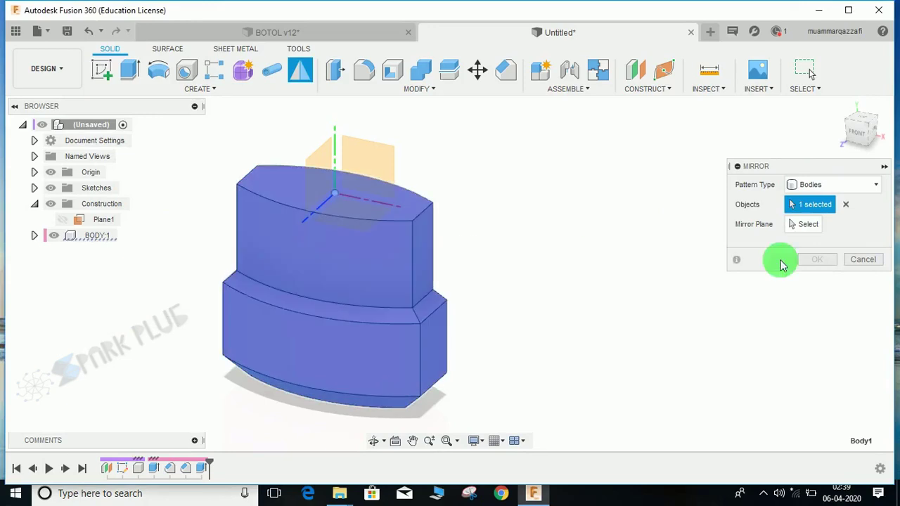
{"action": "left_click", "coordinate": [806, 224]}
{"action": "left_click", "coordinate": [371, 231]}
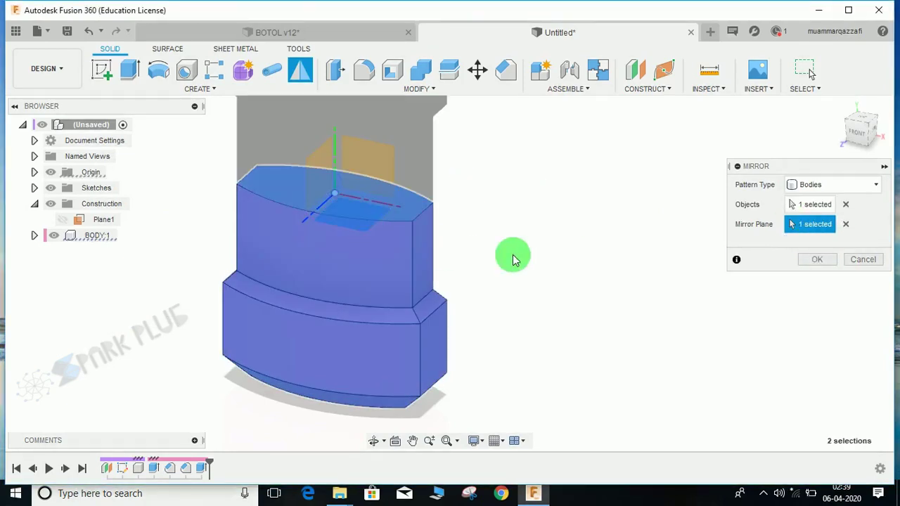
{"action": "left_click", "coordinate": [812, 260]}
{"action": "middle_click_drag", "start_coordinate": [500, 229], "coordinate": [491, 264]}
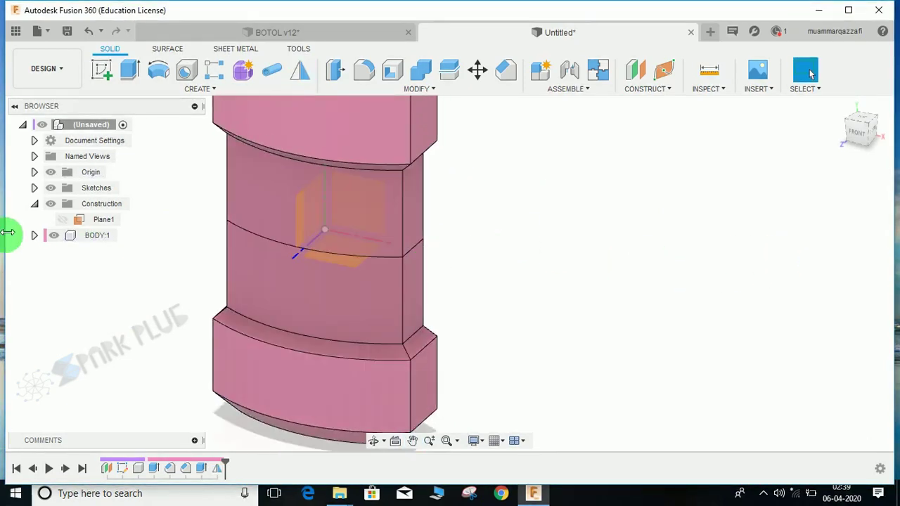
Combine the original and mirrored bodies of the BODY component into one with the Join operation.
{"action": "left_click", "coordinate": [33, 235]}
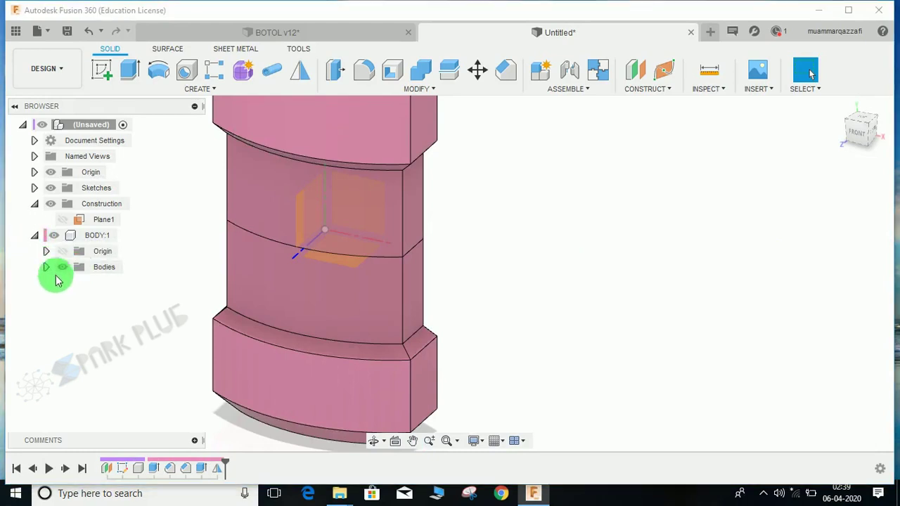
{"action": "left_click", "coordinate": [46, 267]}
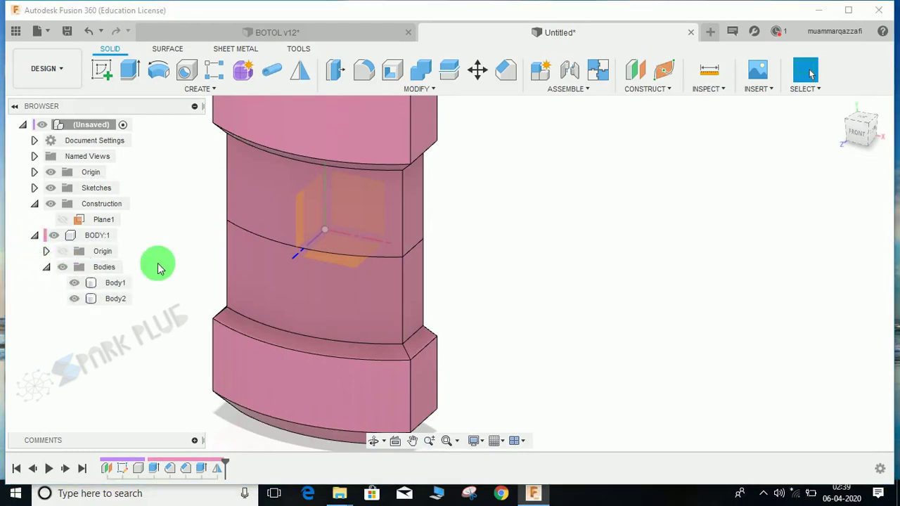
{"action": "left_click", "coordinate": [420, 71]}
{"action": "left_click", "coordinate": [317, 133]}
{"action": "left_click", "coordinate": [345, 277]}
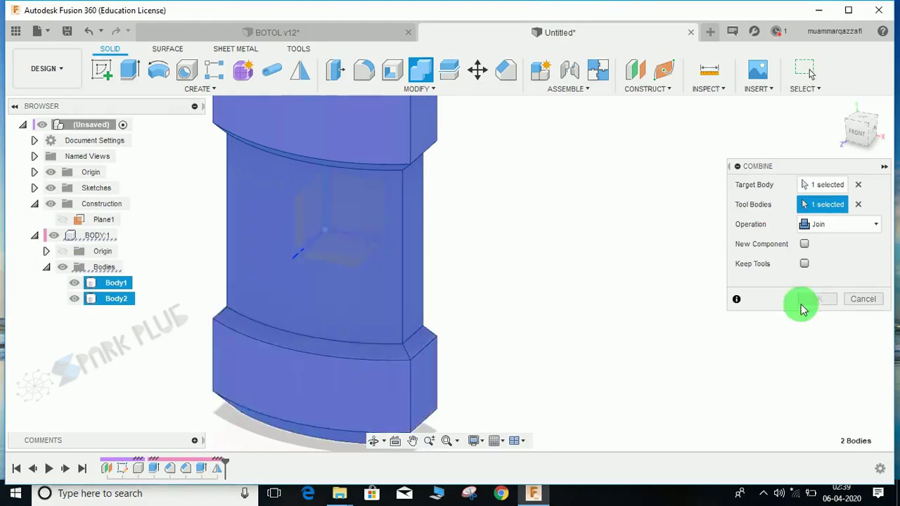
{"action": "left_click", "coordinate": [815, 299]}
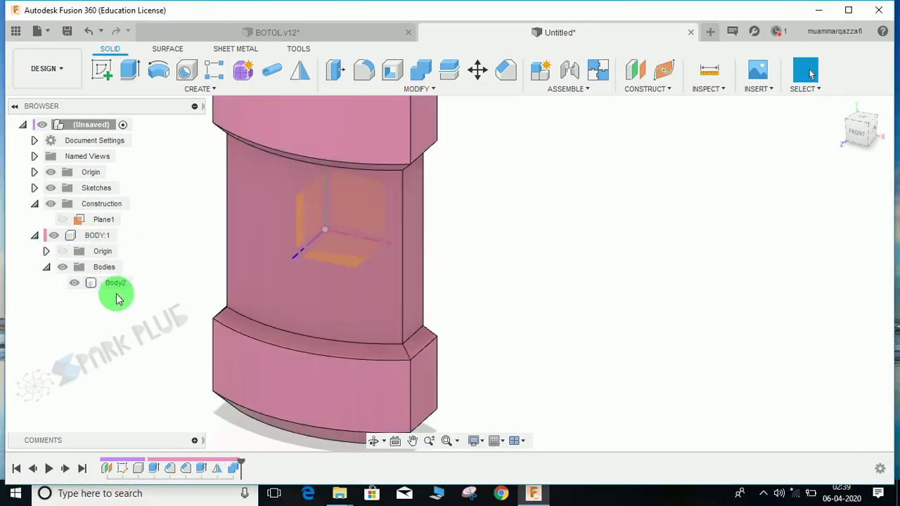
{"action": "left_click", "coordinate": [34, 236]}
Fillet all edges of the whole bottle body with a constant radius of 3 mm.
{"action": "scroll", "coordinate": [375, 260], "scroll_direction": "down", "scroll_amount": 5}
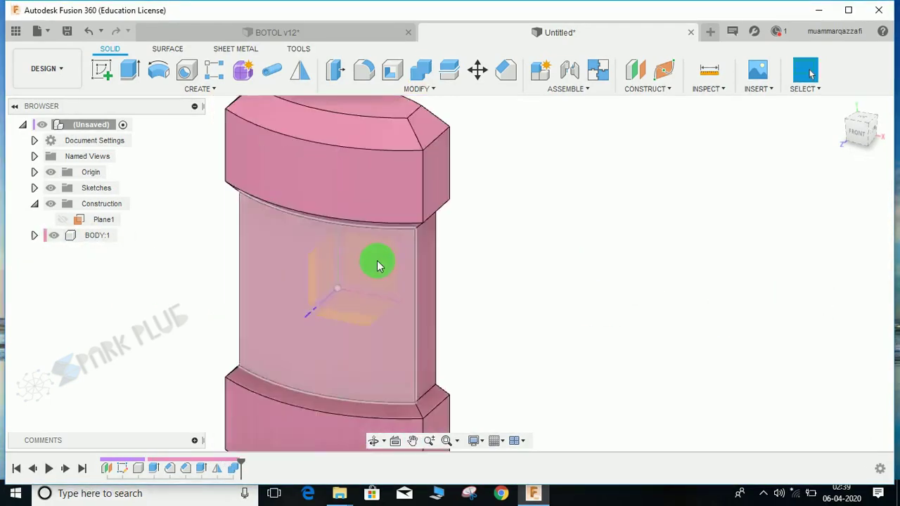
{"action": "mouse_move", "coordinate": [396, 258]}
{"action": "middle_mouse_down", "text": "shift"}
{"action": "mouse_move", "coordinate": [437, 231]}
{"action": "mouse_move", "coordinate": [457, 237]}
{"action": "mouse_move", "coordinate": [398, 251]}
{"action": "mouse_move", "coordinate": [400, 194]}
{"action": "mouse_move", "coordinate": [443, 196]}
{"action": "mouse_move", "coordinate": [432, 195]}
{"action": "mouse_move", "coordinate": [424, 221]}
{"action": "mouse_move", "coordinate": [395, 250]}
{"action": "middle_mouse_up", "text": "shift"}
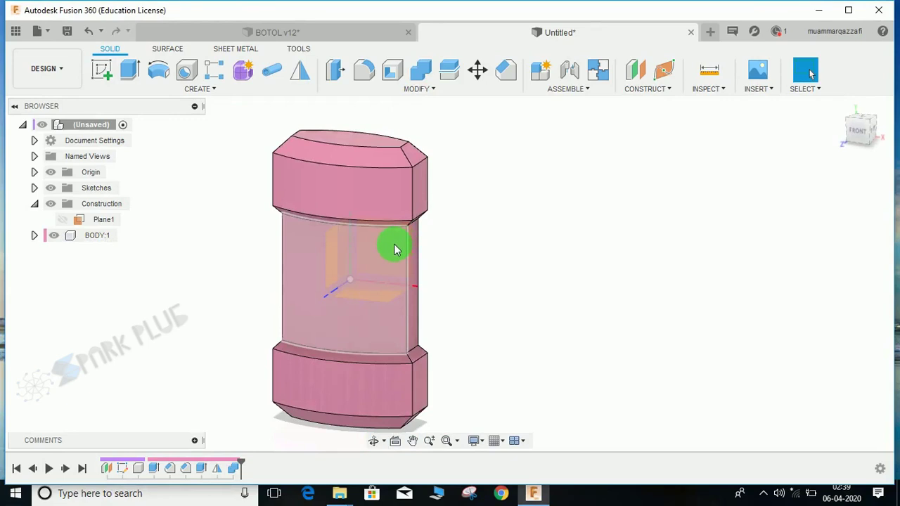
{"action": "scroll", "coordinate": [439, 186], "scroll_direction": "down", "scroll_amount": 2}
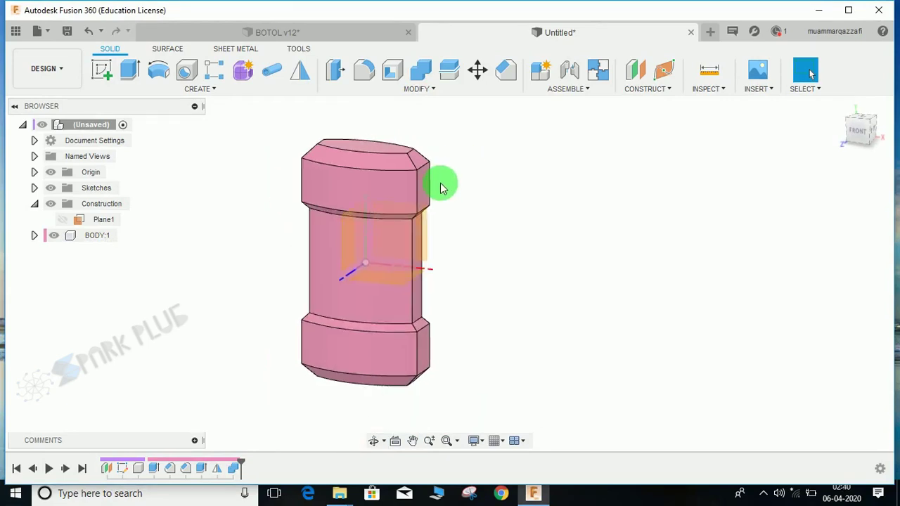
{"action": "left_click", "coordinate": [369, 75]}
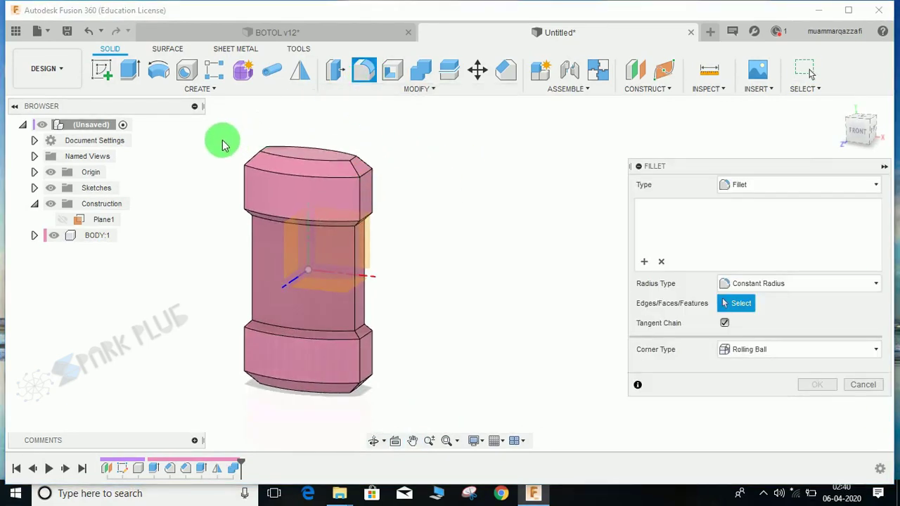
{"action": "left_click_drag", "start_coordinate": [198, 127], "coordinate": [405, 419]}
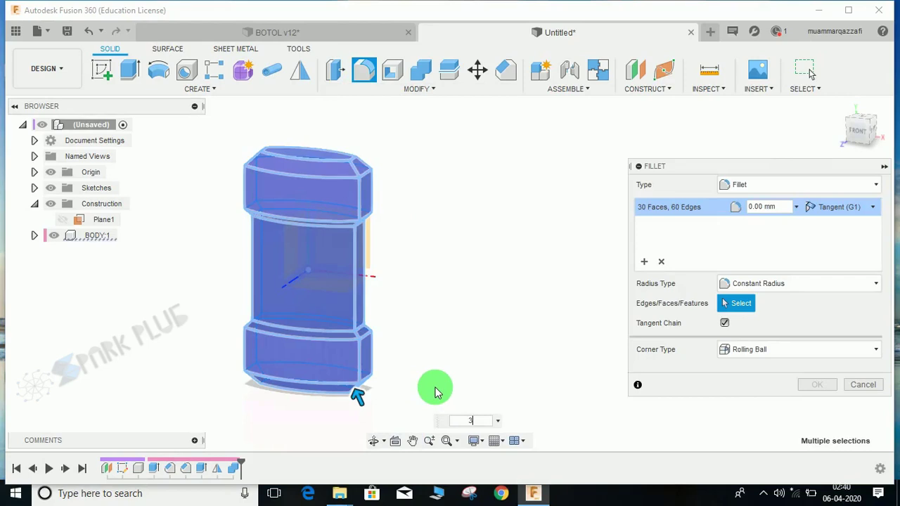
{"action": "key", "text": "Return"}
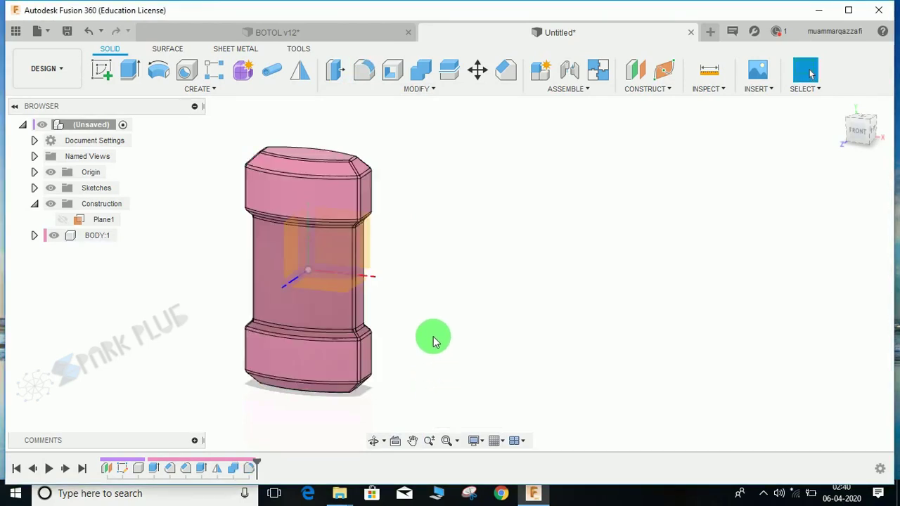
Create an offset construction plane 7 mm from the body's bottom face.
{"action": "middle_click_drag", "start_coordinate": [404, 307], "coordinate": [413, 259], "text": "shift"}
{"action": "scroll", "coordinate": [310, 281], "scroll_direction": "up", "scroll_amount": 3}
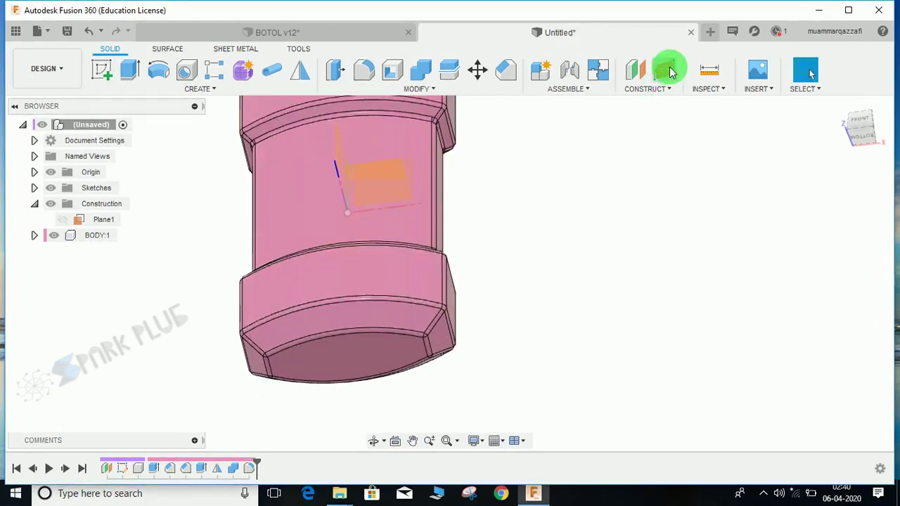
{"action": "left_click", "coordinate": [633, 73]}
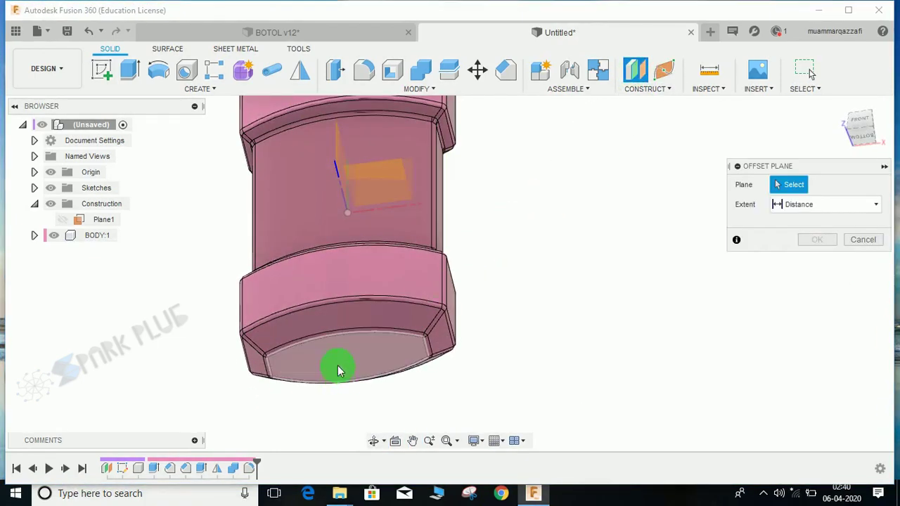
{"action": "scroll", "coordinate": [367, 351], "scroll_direction": "down", "scroll_amount": 3}
{"action": "middle_click_drag", "start_coordinate": [382, 335], "coordinate": [362, 352], "text": "shift"}
{"action": "left_click", "coordinate": [374, 374]}
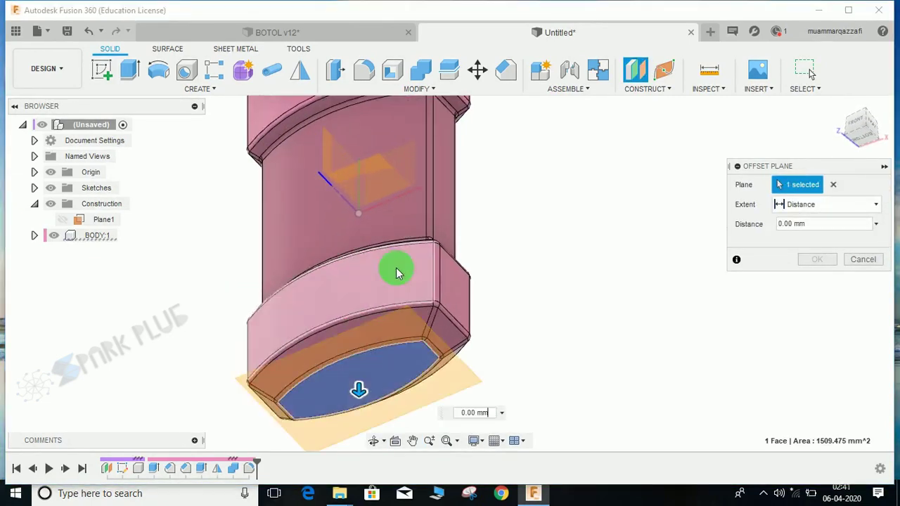
{"action": "left_click_drag", "start_coordinate": [360, 404], "coordinate": [345, 368]}
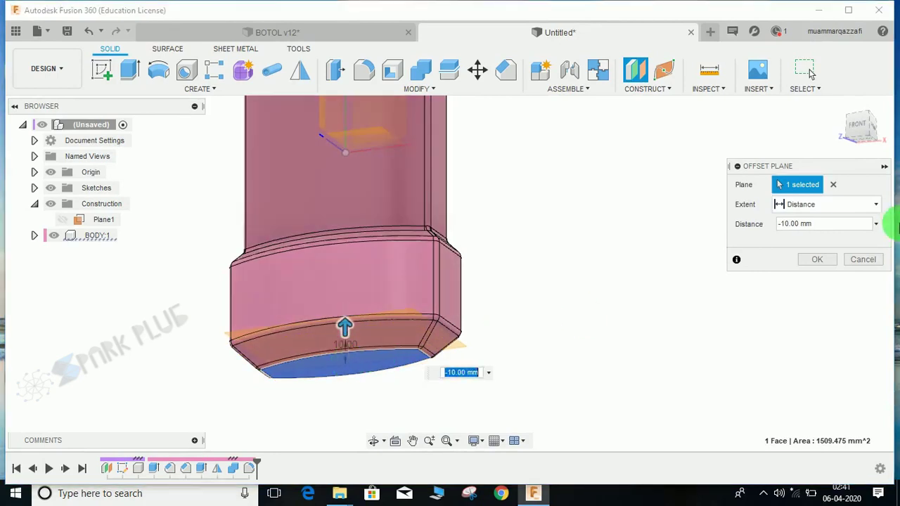
{"action": "left_click", "coordinate": [822, 223]}
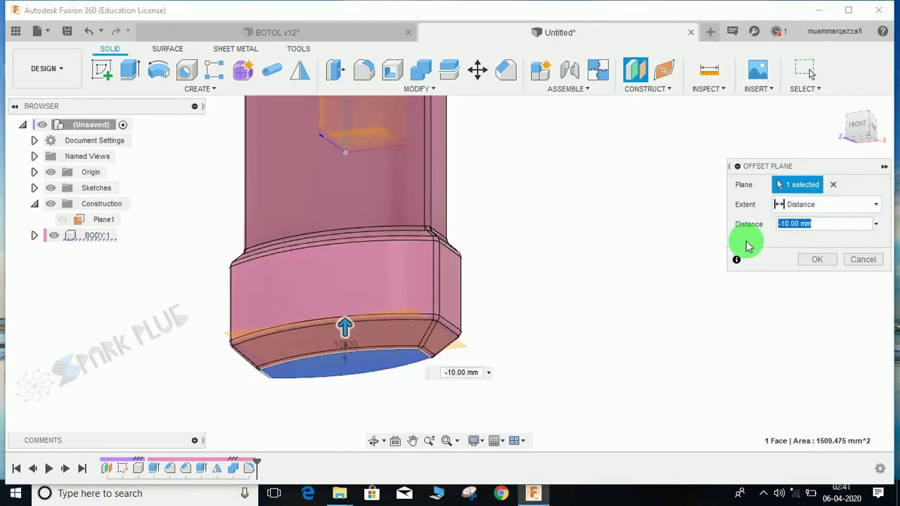
{"action": "type", "text": "1"}
{"action": "key", "text": "Return"}
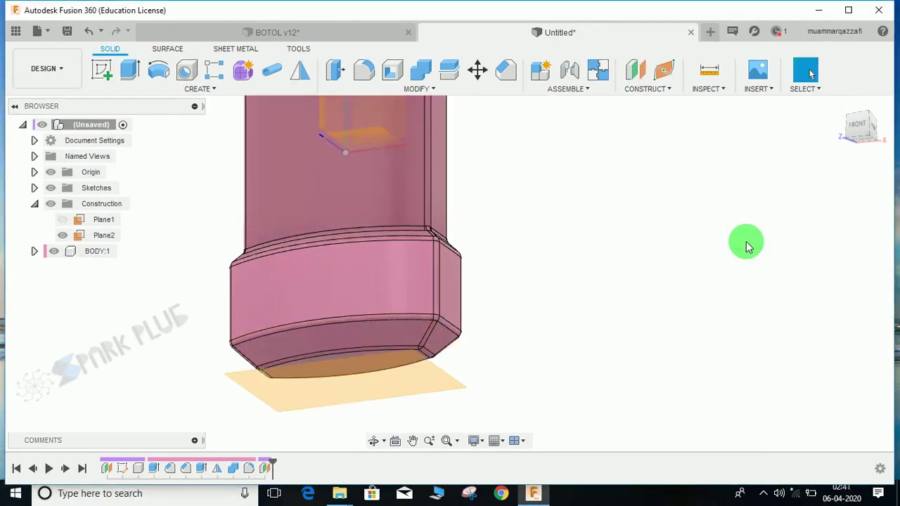
Edit the bottom face's offset plane and set its distance to -7 mm so it lies inside the body.
{"action": "middle_click_drag", "start_coordinate": [618, 250], "coordinate": [610, 271], "text": "shift"}
{"action": "middle_click_drag", "start_coordinate": [504, 319], "coordinate": [430, 343], "text": "shift"}
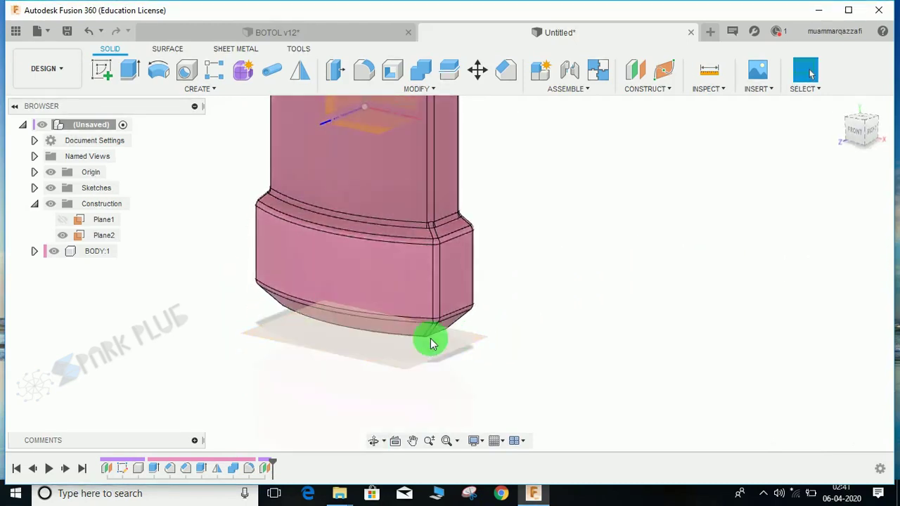
{"action": "left_click", "coordinate": [410, 343]}
{"action": "right_click", "coordinate": [264, 466]}
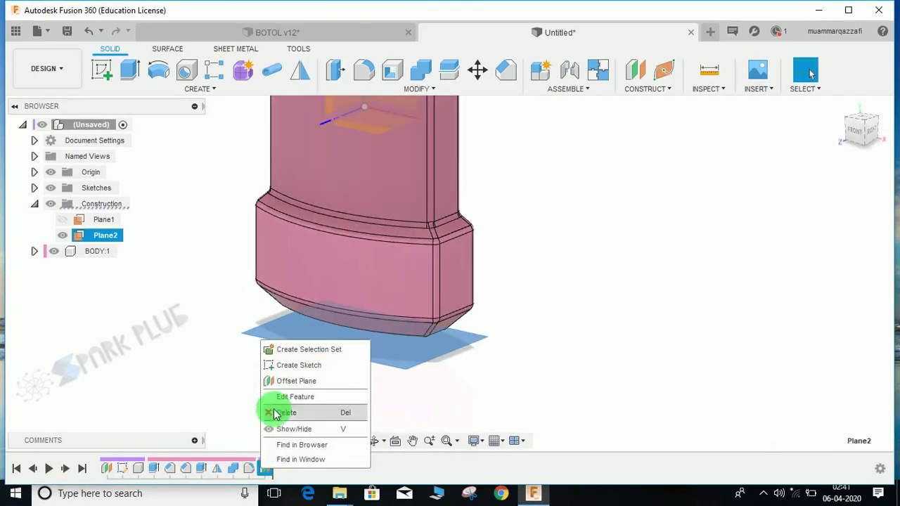
{"action": "left_click", "coordinate": [296, 397]}
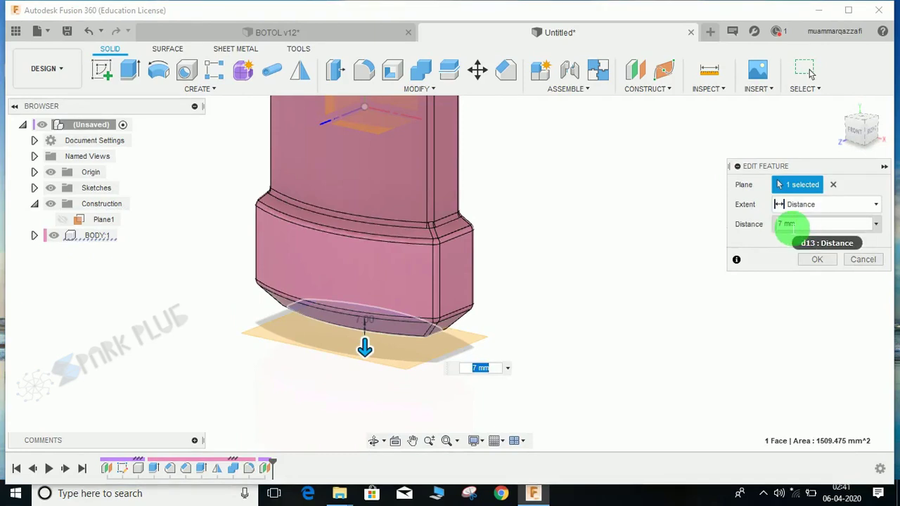
{"action": "left_click", "coordinate": [787, 227]}
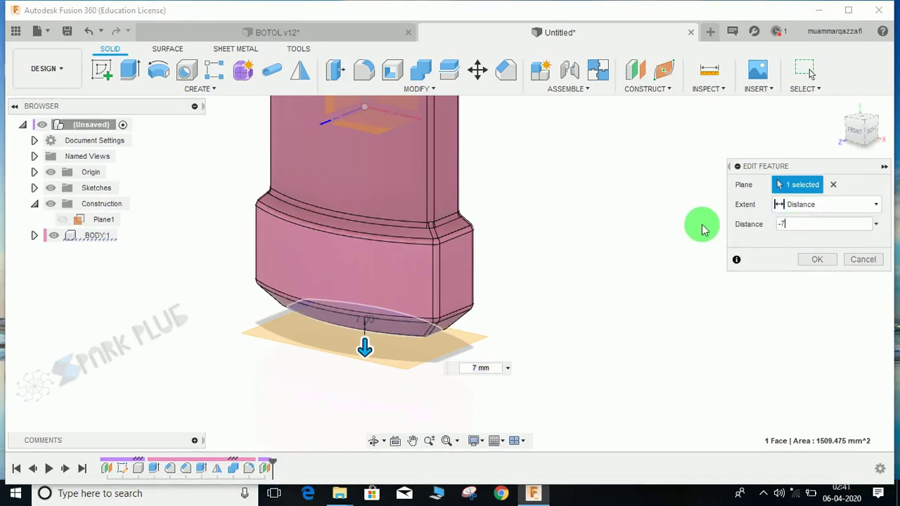
{"action": "type", "text": "-7"}
{"action": "key", "text": "Return"}
Sketch an 8 mm diameter circle centred on the origin on the offset plane and finish the sketch.
{"action": "mouse_move", "coordinate": [506, 284]}
{"action": "middle_mouse_down", "text": "shift"}
{"action": "mouse_move", "coordinate": [408, 235]}
{"action": "mouse_move", "coordinate": [421, 241]}
{"action": "mouse_move", "coordinate": [478, 221]}
{"action": "mouse_move", "coordinate": [380, 343]}
{"action": "mouse_move", "coordinate": [381, 317]}
{"action": "mouse_move", "coordinate": [656, 253]}
{"action": "middle_mouse_up", "text": "shift"}
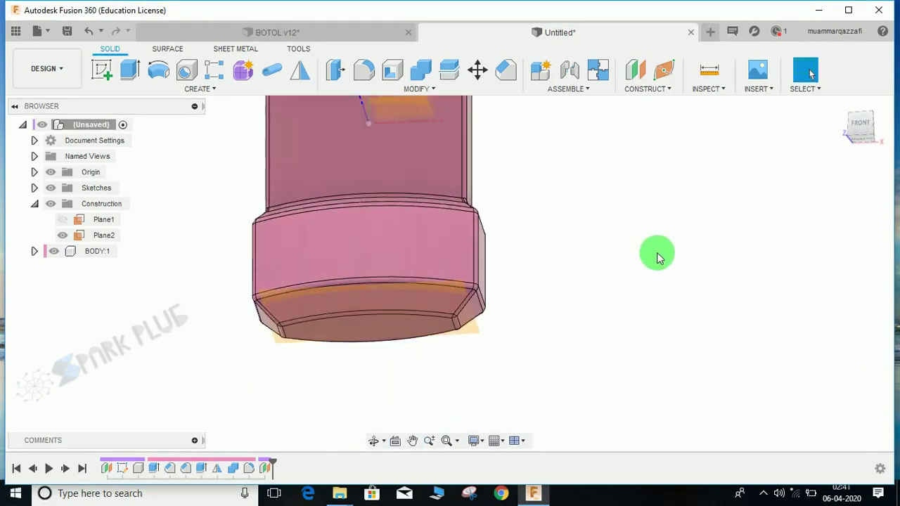
{"action": "left_click", "coordinate": [96, 76]}
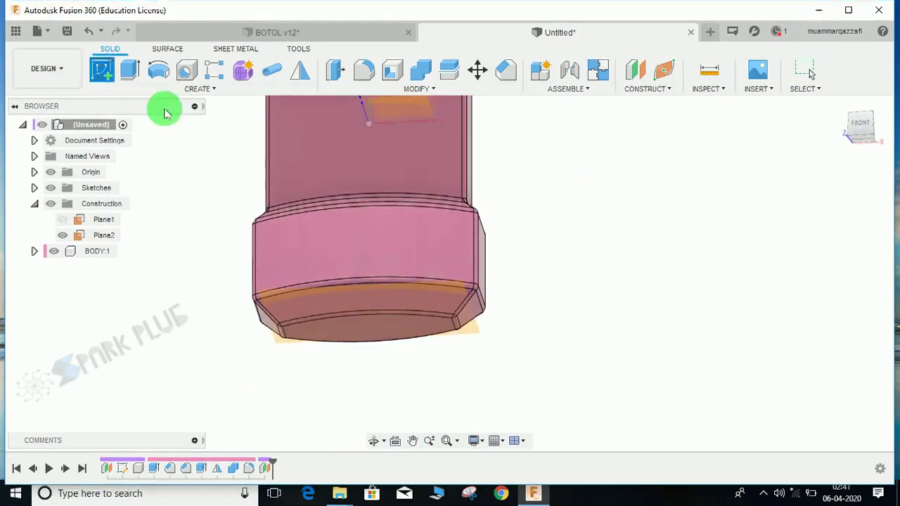
{"action": "left_click", "coordinate": [458, 288]}
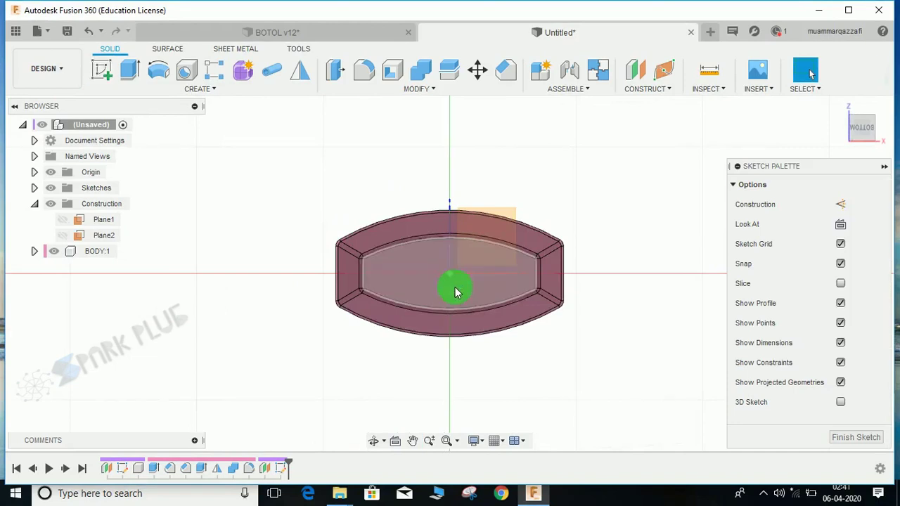
{"action": "key", "text": "c"}
{"action": "left_click", "coordinate": [449, 273]}
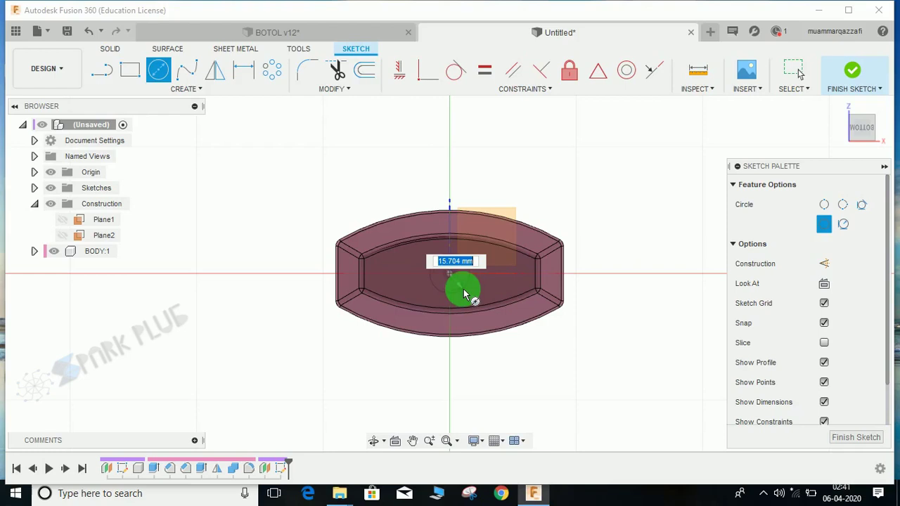
{"action": "type", "text": "8"}
{"action": "key", "text": "Return"}
{"action": "key", "text": "Escape"}
{"action": "scroll", "coordinate": [453, 280], "scroll_direction": "up", "scroll_amount": 3}
{"action": "scroll", "coordinate": [450, 275], "scroll_direction": "down", "scroll_amount": 3}
{"action": "left_click", "coordinate": [851, 72]}
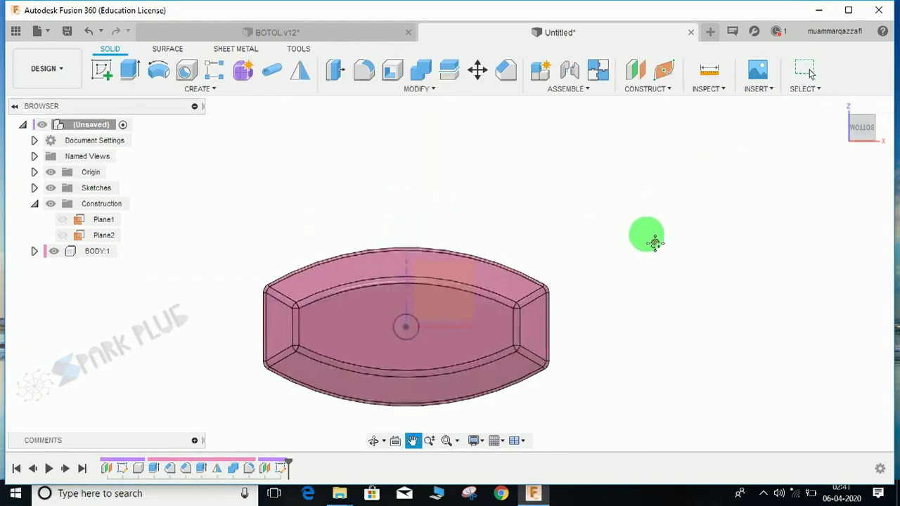
Sketch a 2 mm inward offset of the bottom face's outline on the body's bottom face and finish the sketch.
{"action": "left_click", "coordinate": [100, 68]}
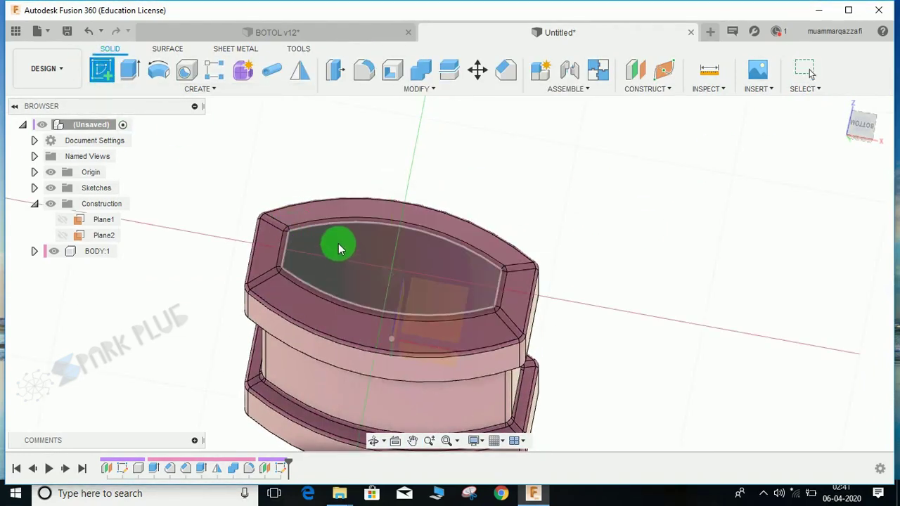
{"action": "middle_click_drag", "start_coordinate": [468, 279], "coordinate": [467, 240], "text": "shift"}
{"action": "middle_click_drag", "start_coordinate": [467, 240], "coordinate": [466, 289]}
{"action": "left_click", "coordinate": [424, 175]}
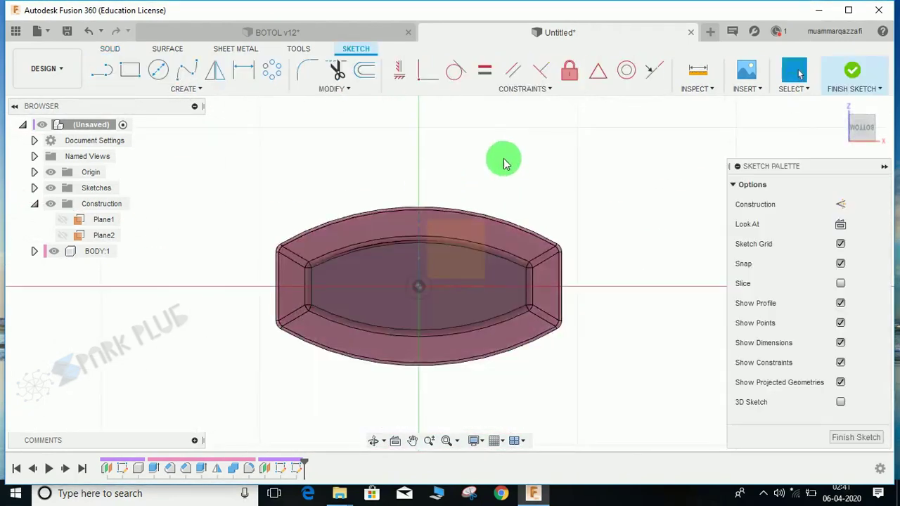
{"action": "scroll", "coordinate": [510, 159], "scroll_direction": "up", "scroll_amount": 3}
{"action": "middle_click_drag", "start_coordinate": [518, 155], "coordinate": [540, 132]}
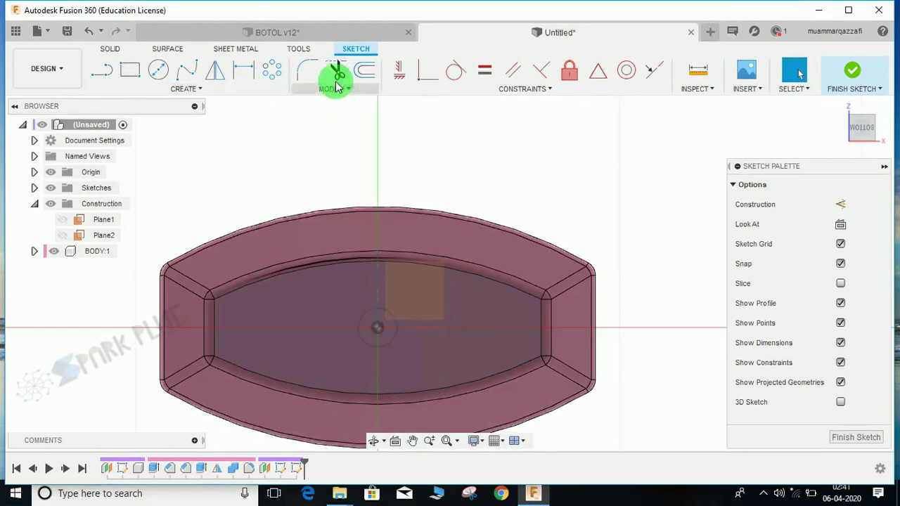
{"action": "left_click", "coordinate": [491, 274]}
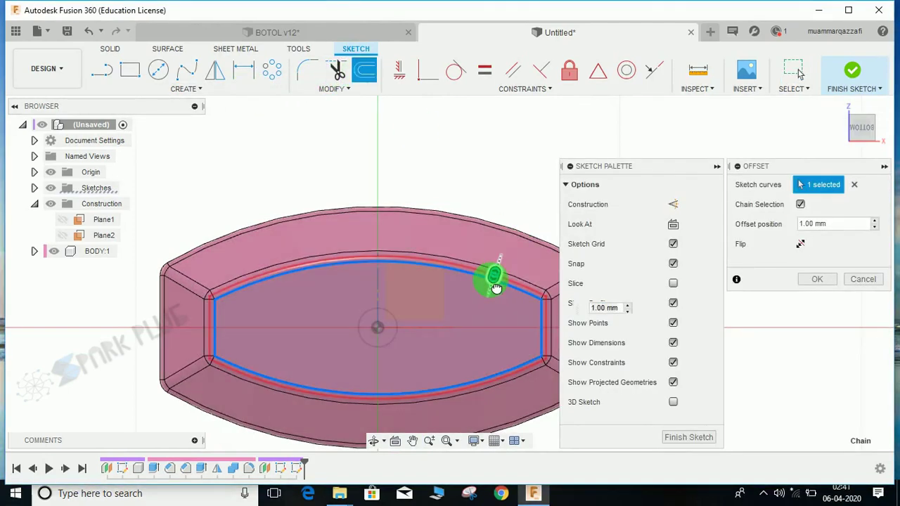
{"action": "left_click_drag", "start_coordinate": [493, 287], "coordinate": [484, 299]}
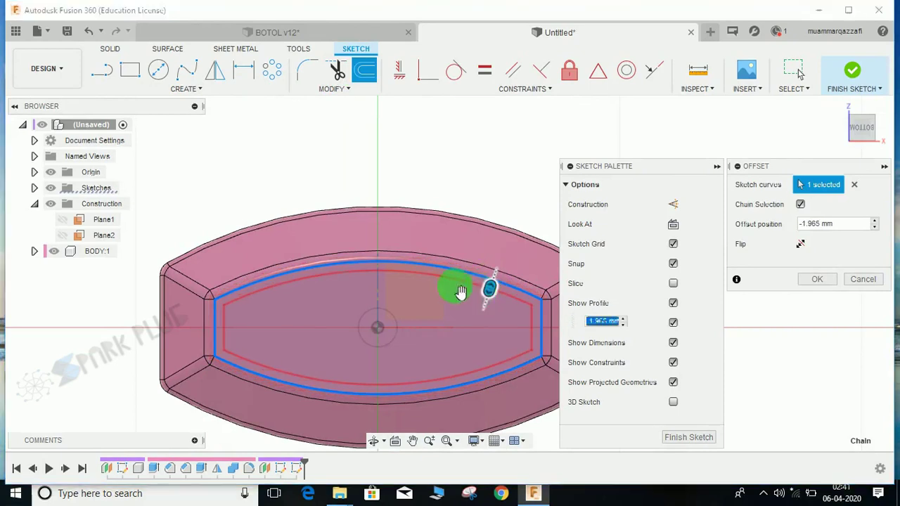
{"action": "left_click", "coordinate": [849, 223]}
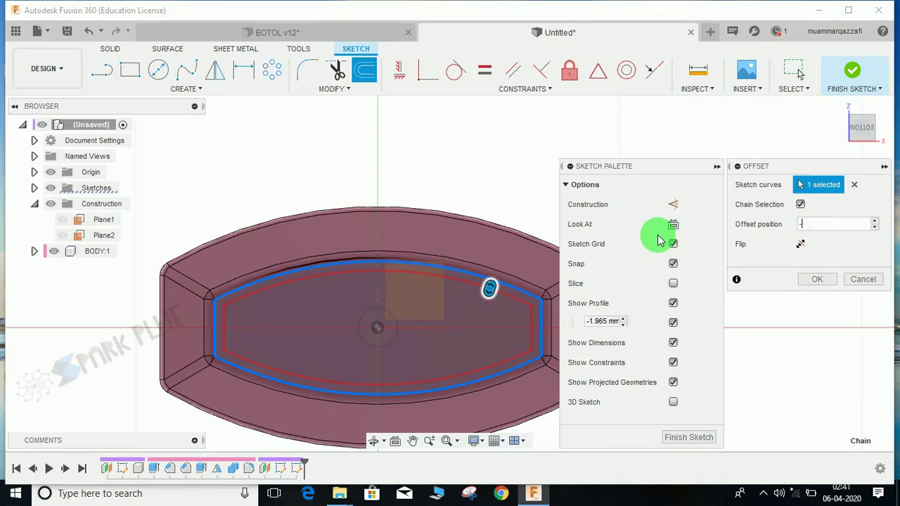
{"action": "key", "text": "Return"}
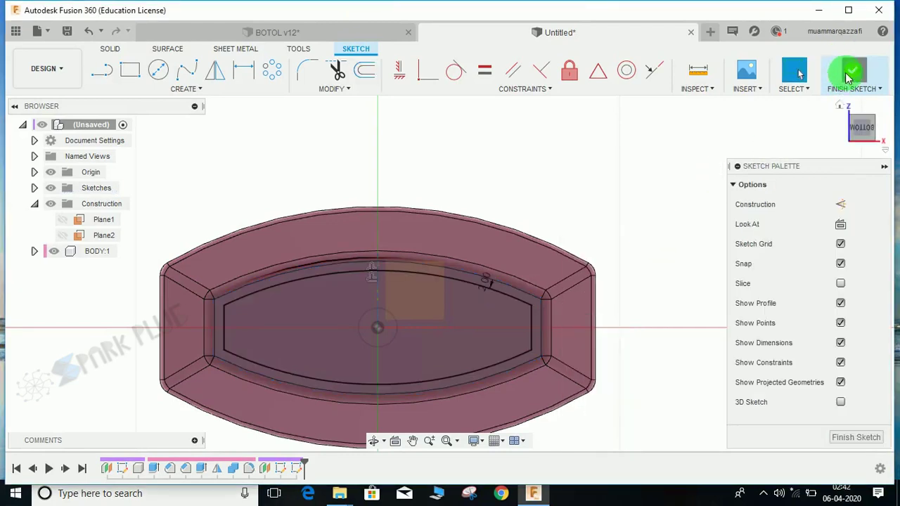
{"action": "left_click", "coordinate": [848, 76]}
Hide the body and set up a loft from the offset outline to the small circle on the inner plane.
{"action": "left_click", "coordinate": [55, 252]}
{"action": "middle_click_drag", "start_coordinate": [461, 298], "coordinate": [443, 245], "text": "shift"}
{"action": "scroll", "coordinate": [442, 244], "scroll_direction": "down", "scroll_amount": 3}
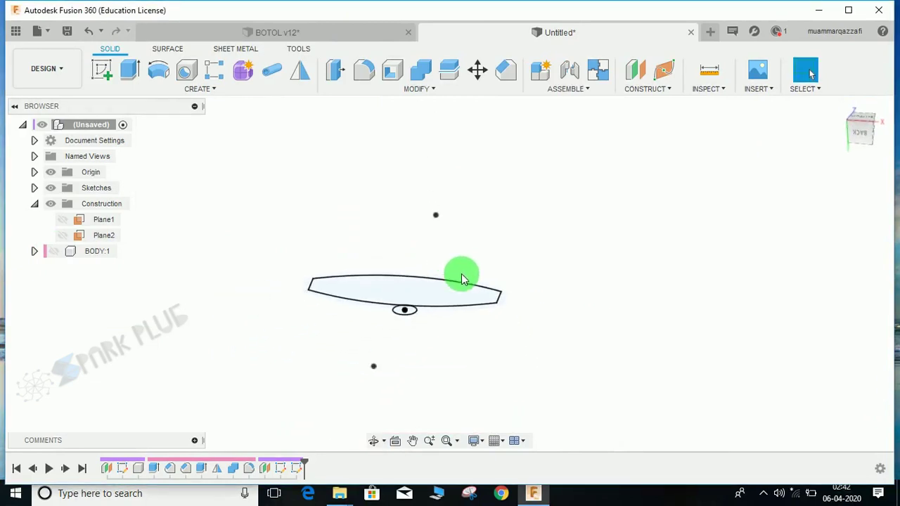
{"action": "middle_click_drag", "start_coordinate": [401, 290], "coordinate": [504, 289], "text": "shift"}
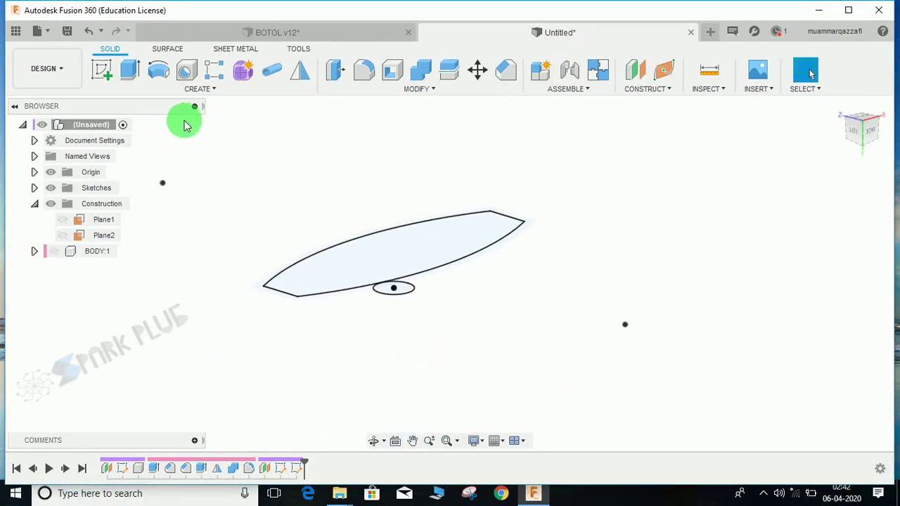
{"action": "left_click", "coordinate": [209, 90]}
{"action": "left_click", "coordinate": [128, 121]}
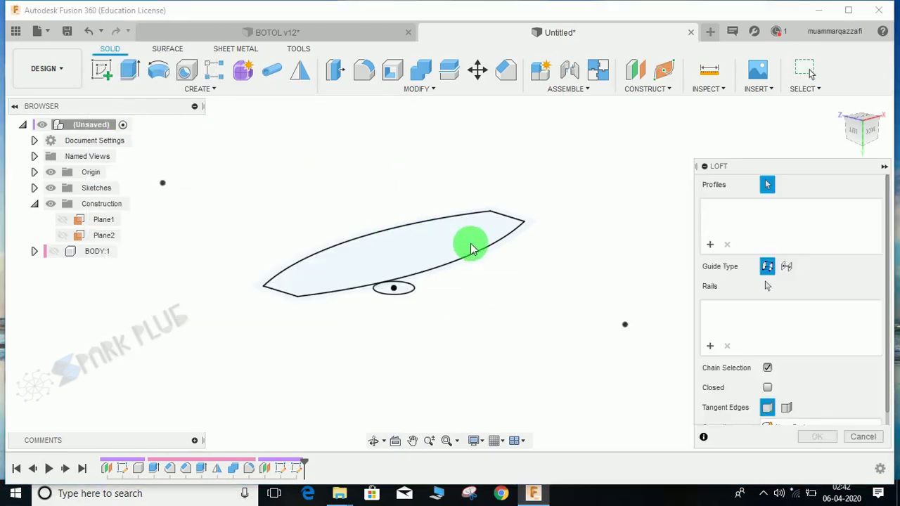
{"action": "left_click", "coordinate": [405, 232]}
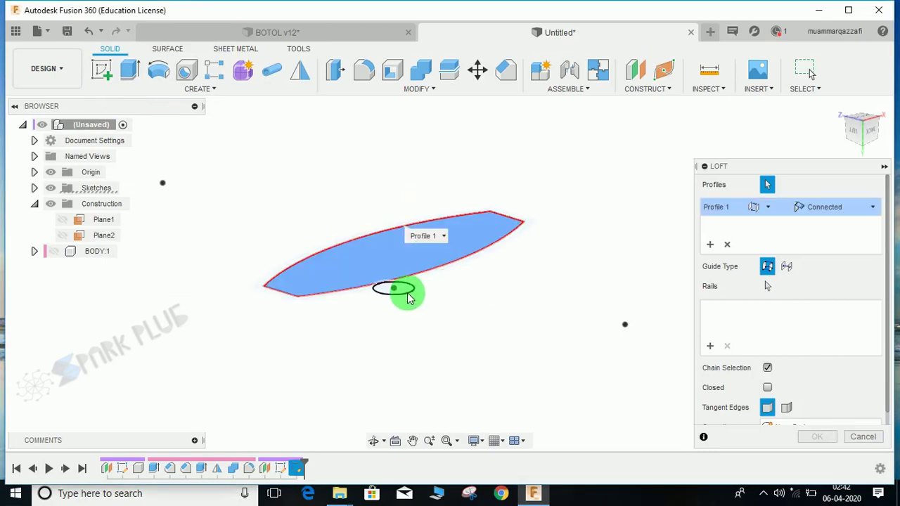
{"action": "left_click", "coordinate": [518, 301]}
{"action": "middle_click_drag", "start_coordinate": [518, 300], "coordinate": [531, 316], "text": "shift"}
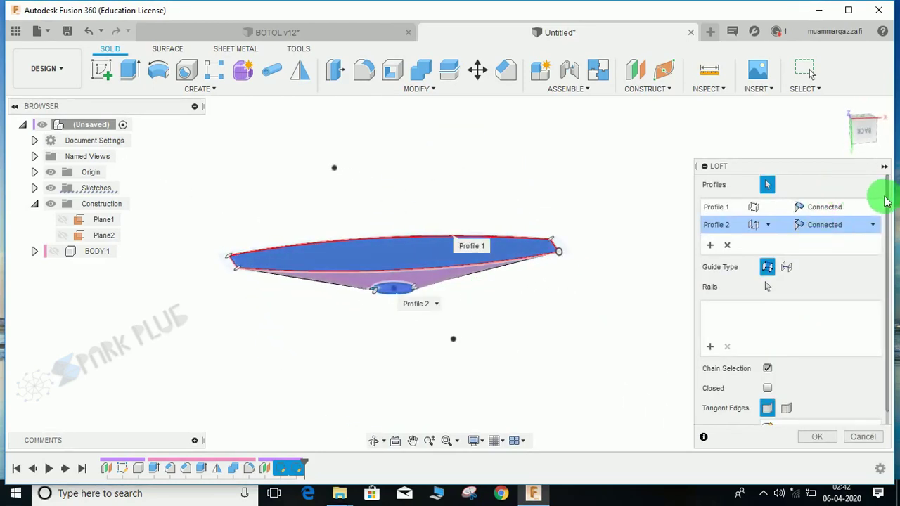
Show the body again and complete the loft with the Cut operation to recess the bottle's base.
{"action": "scroll", "coordinate": [878, 239], "scroll_direction": "down", "scroll_amount": 1}
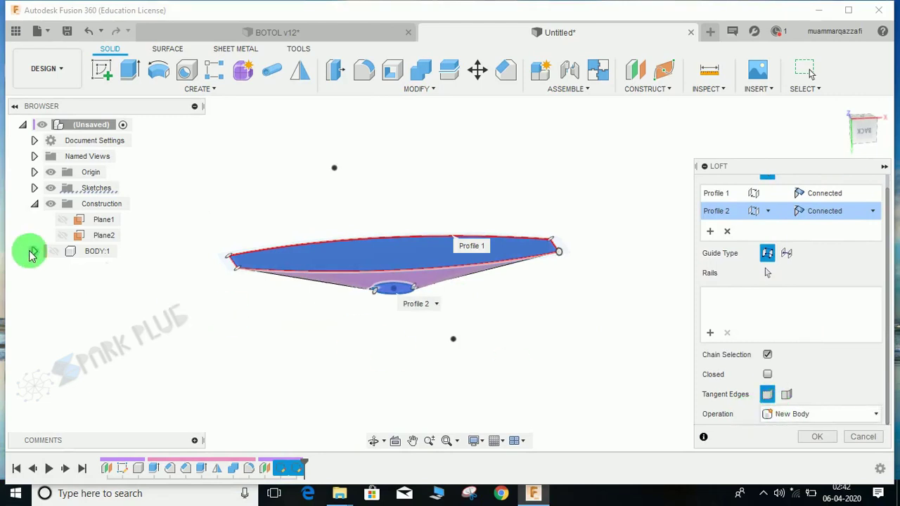
{"action": "left_click", "coordinate": [54, 251]}
{"action": "middle_click_drag", "start_coordinate": [663, 355], "coordinate": [574, 312], "text": "shift"}
{"action": "left_click_drag", "start_coordinate": [782, 197], "coordinate": [714, 109]}
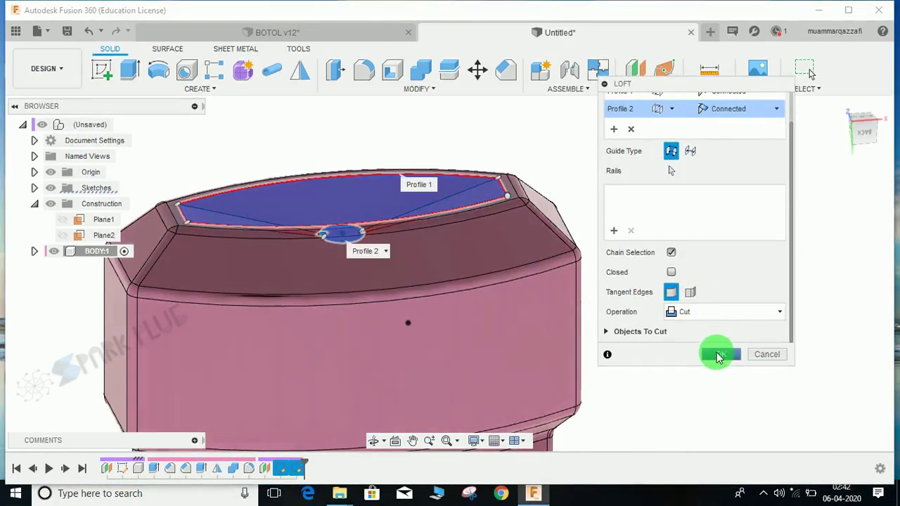
{"action": "left_click", "coordinate": [719, 355]}
Examine the lofted recess in the bottle's base from several angles.
{"action": "scroll", "coordinate": [368, 261], "scroll_direction": "down", "scroll_amount": 3}
{"action": "middle_click_drag", "start_coordinate": [392, 244], "coordinate": [391, 297], "text": "shift"}
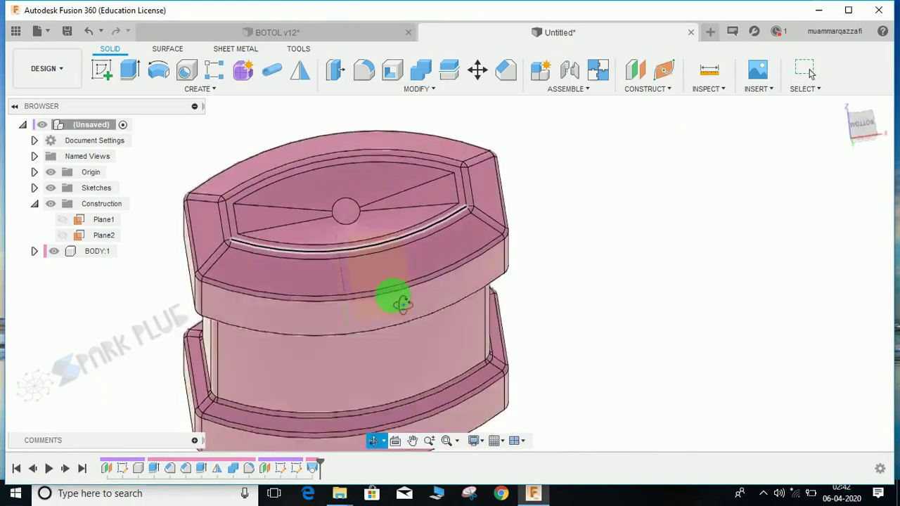
{"action": "scroll", "coordinate": [345, 238], "scroll_direction": "up", "scroll_amount": 2}
{"action": "middle_click_drag", "start_coordinate": [346, 237], "coordinate": [388, 325]}
{"action": "middle_click_drag", "start_coordinate": [388, 325], "coordinate": [384, 279], "text": "shift"}
{"action": "scroll", "coordinate": [331, 234], "scroll_direction": "up", "scroll_amount": 2}
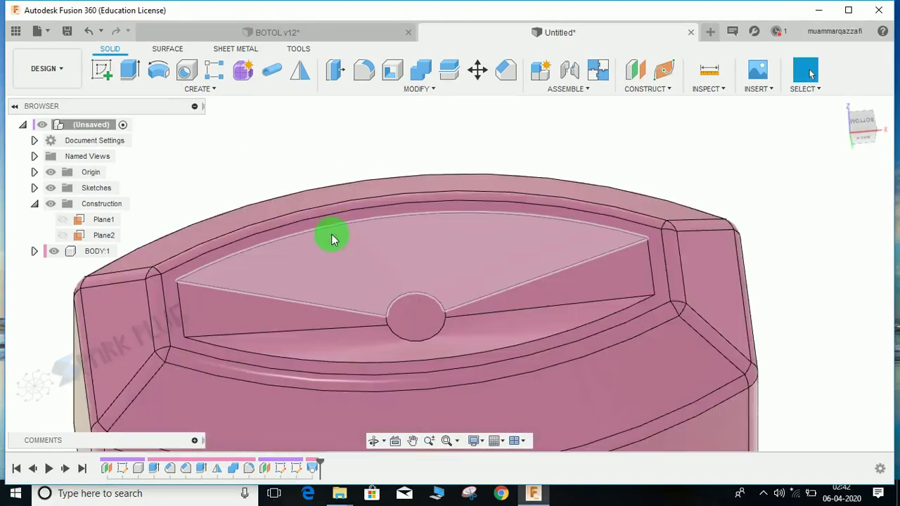
{"action": "scroll", "coordinate": [396, 316], "scroll_direction": "down", "scroll_amount": 6}
{"action": "middle_click_drag", "start_coordinate": [396, 317], "coordinate": [354, 261]}
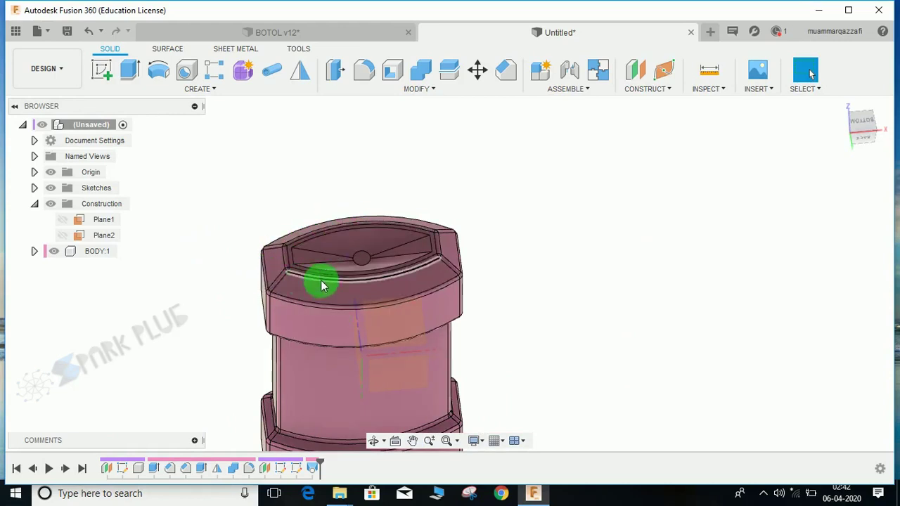
Fillet the edges of the base recess by selecting the whole body and setting the radius to 3 mm.
{"action": "scroll", "coordinate": [321, 276], "scroll_direction": "down", "scroll_amount": 3}
{"action": "left_click", "coordinate": [374, 73]}
{"action": "left_click_drag", "start_coordinate": [237, 210], "coordinate": [453, 439]}
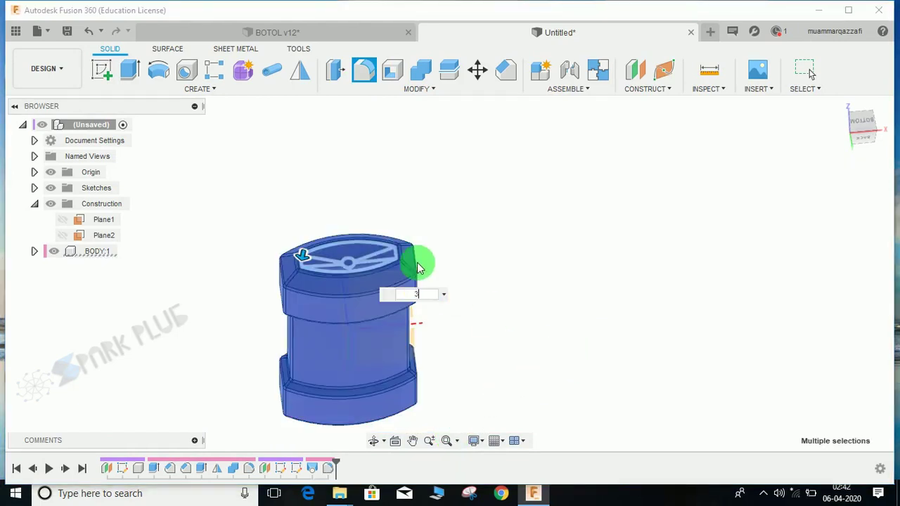
{"action": "scroll", "coordinate": [351, 266], "scroll_direction": "up", "scroll_amount": 5}
{"action": "middle_click_drag", "start_coordinate": [385, 251], "coordinate": [413, 272], "text": "shift"}
{"action": "scroll", "coordinate": [370, 268], "scroll_direction": "down", "scroll_amount": 5}
{"action": "scroll", "coordinate": [381, 261], "scroll_direction": "up", "scroll_amount": 3}
{"action": "scroll", "coordinate": [360, 294], "scroll_direction": "down", "scroll_amount": 5}
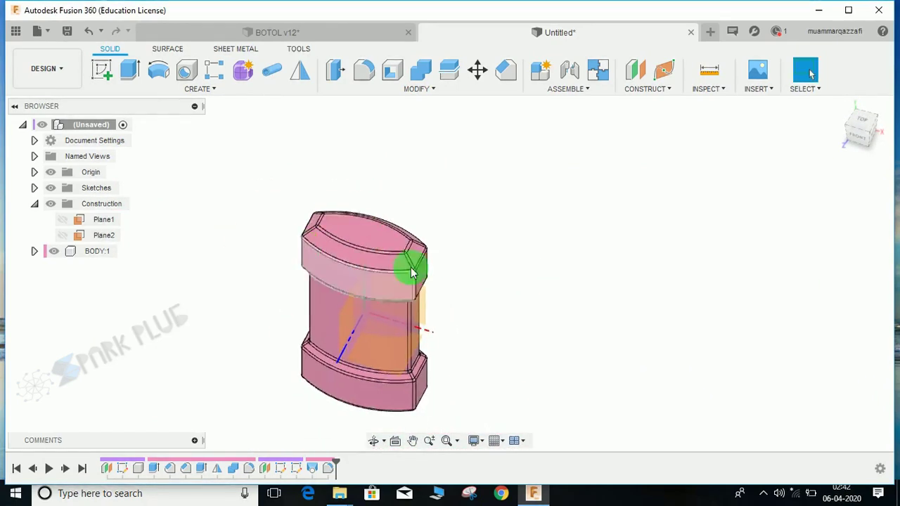
Create an offset construction plane a short distance above the body's top face.
{"action": "scroll", "coordinate": [343, 241], "scroll_direction": "up", "scroll_amount": 4}
{"action": "scroll", "coordinate": [380, 281], "scroll_direction": "down", "scroll_amount": 3}
{"action": "middle_click_drag", "start_coordinate": [385, 301], "coordinate": [374, 319], "text": "shift"}
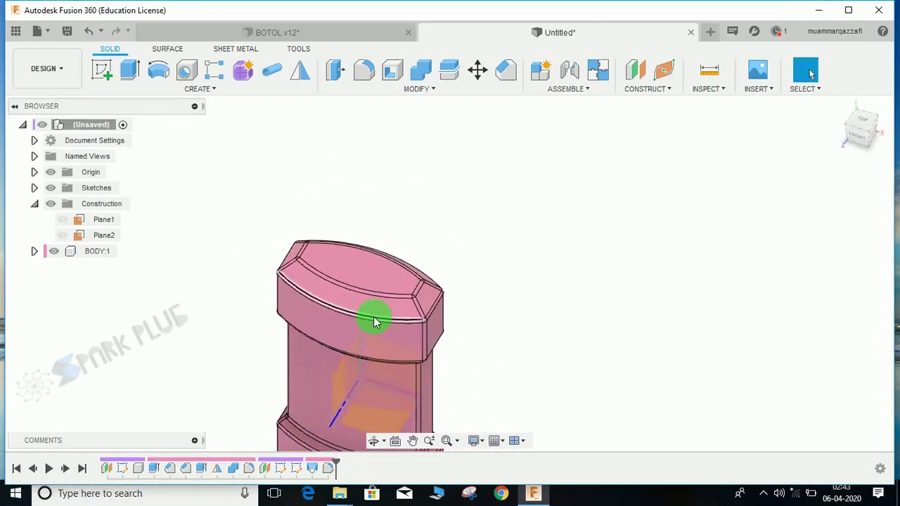
{"action": "scroll", "coordinate": [373, 261], "scroll_direction": "up", "scroll_amount": 4}
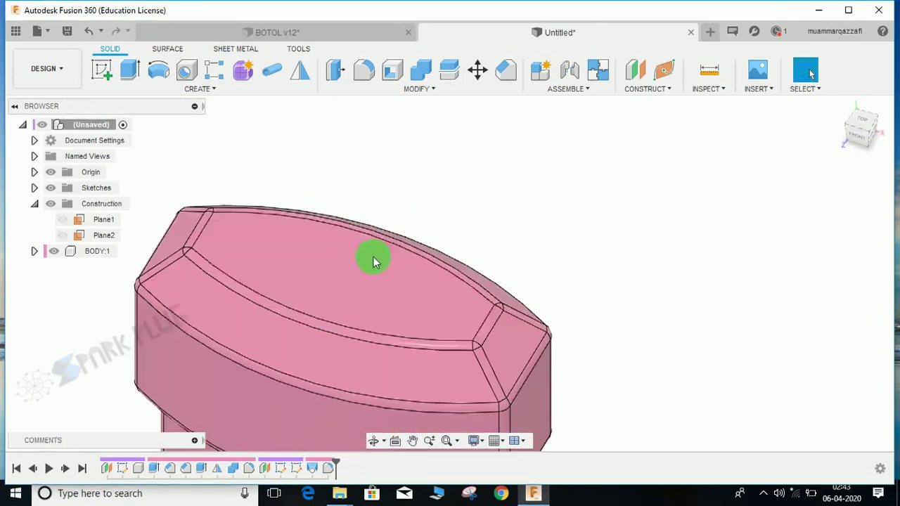
{"action": "left_click", "coordinate": [633, 75]}
{"action": "left_click", "coordinate": [337, 262]}
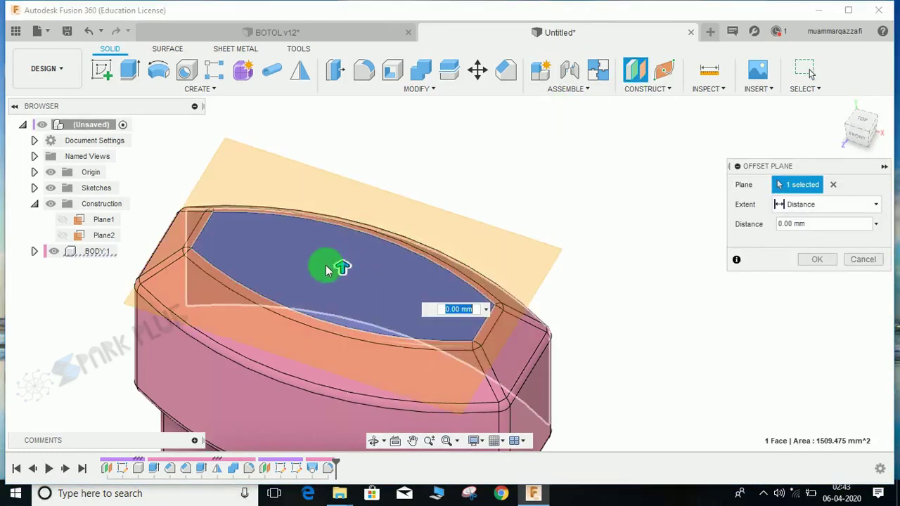
{"action": "left_click_drag", "start_coordinate": [348, 261], "coordinate": [351, 232]}
{"action": "mouse_move", "coordinate": [382, 246]}
{"action": "middle_mouse_down", "text": "shift"}
{"action": "mouse_move", "coordinate": [409, 203]}
{"action": "mouse_move", "coordinate": [453, 185]}
{"action": "mouse_move", "coordinate": [432, 187]}
{"action": "middle_mouse_up", "text": "shift"}
{"action": "key", "text": "Return"}
Sketch a single point at the origin on the plane above the top face and finish the sketch.
{"action": "left_click", "coordinate": [102, 71]}
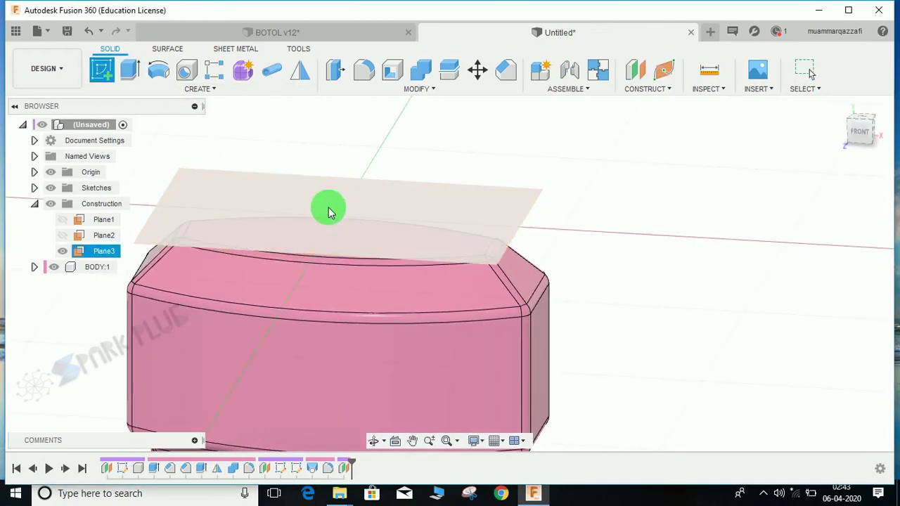
{"action": "left_click", "coordinate": [330, 211]}
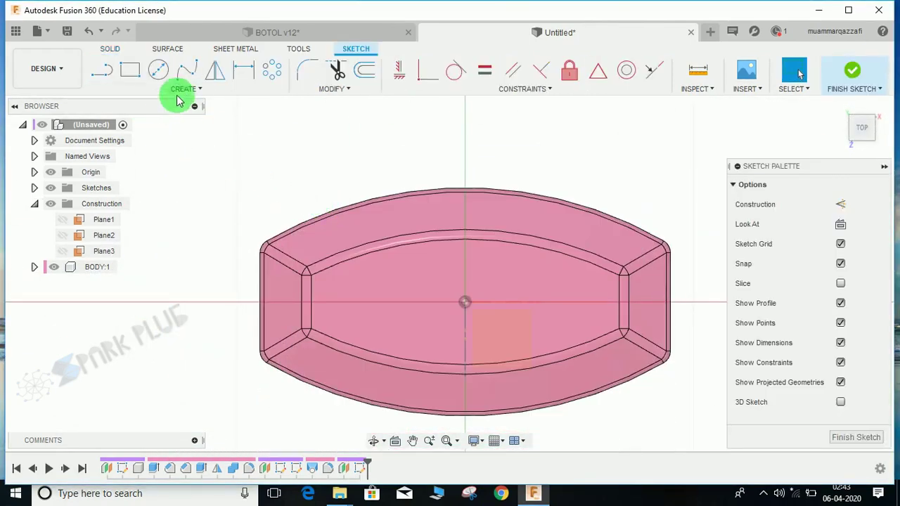
{"action": "left_click", "coordinate": [180, 88]}
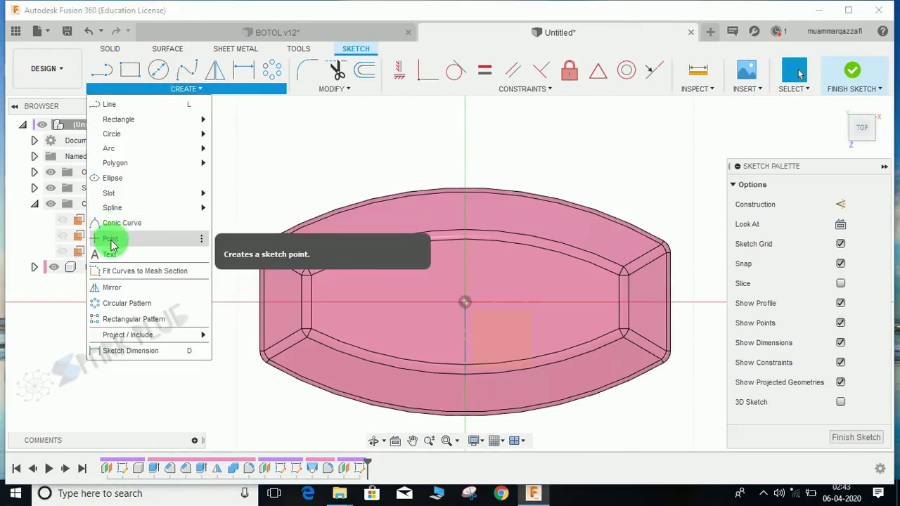
{"action": "left_click", "coordinate": [111, 239]}
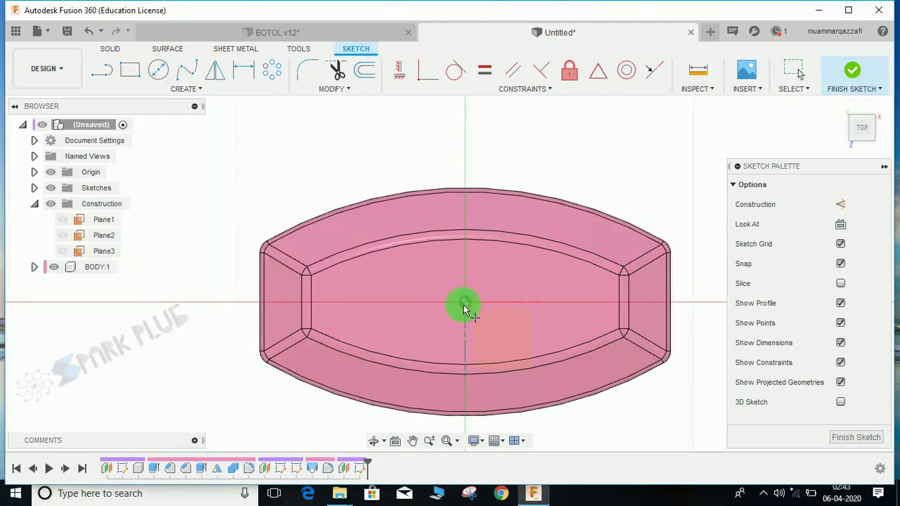
{"action": "left_click", "coordinate": [464, 303]}
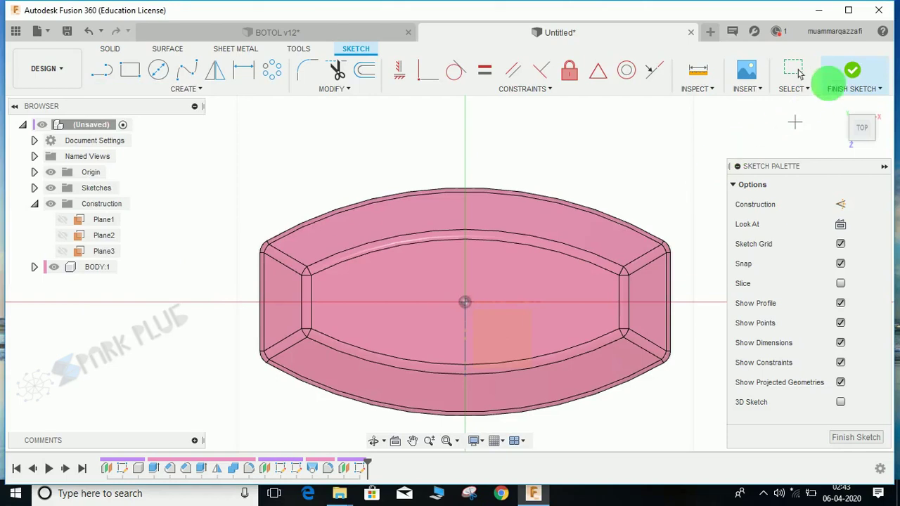
{"action": "left_click", "coordinate": [850, 76]}
Expand the sketch list and examine where the point sketch lies relative to the bottle's top face.
{"action": "mouse_move", "coordinate": [633, 140]}
{"action": "middle_mouse_down", "text": "shift"}
{"action": "mouse_move", "coordinate": [562, 167]}
{"action": "mouse_move", "coordinate": [597, 190]}
{"action": "mouse_move", "coordinate": [537, 219]}
{"action": "mouse_move", "coordinate": [551, 191]}
{"action": "middle_mouse_up", "text": "shift"}
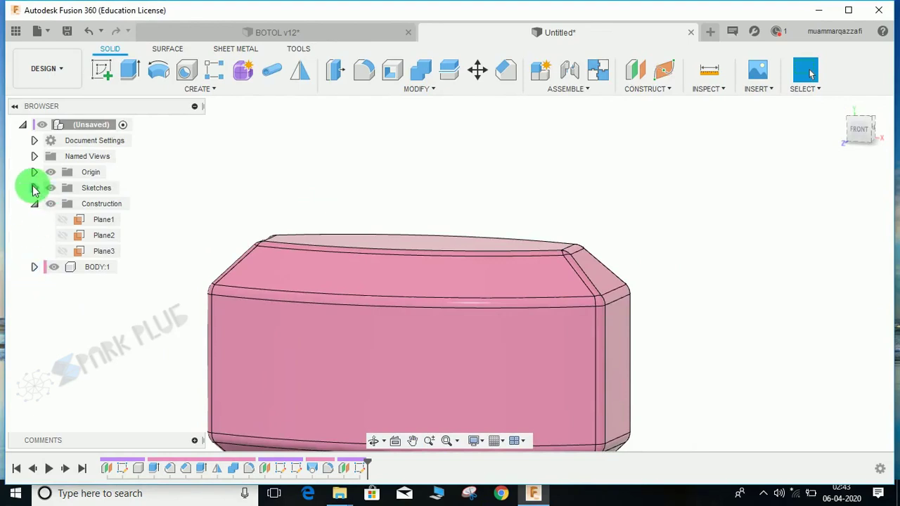
{"action": "left_click", "coordinate": [34, 188]}
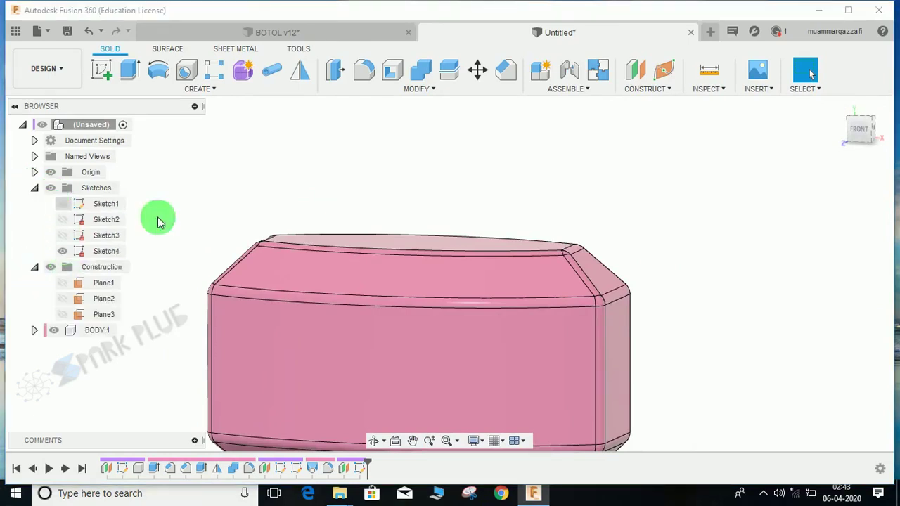
{"action": "scroll", "coordinate": [426, 242], "scroll_direction": "down", "scroll_amount": 3}
{"action": "middle_click_drag", "start_coordinate": [428, 243], "coordinate": [186, 239], "text": "shift"}
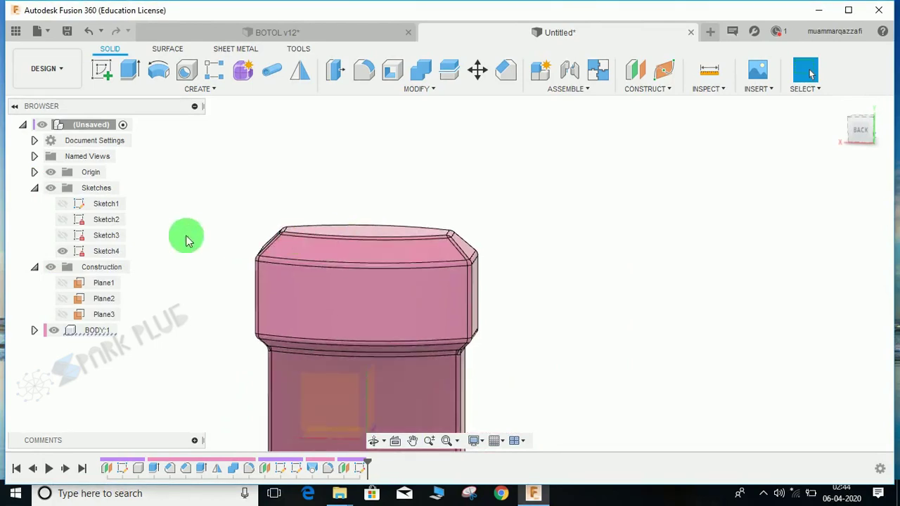
{"action": "left_click", "coordinate": [60, 253]}
{"action": "scroll", "coordinate": [344, 265], "scroll_direction": "up", "scroll_amount": 5}
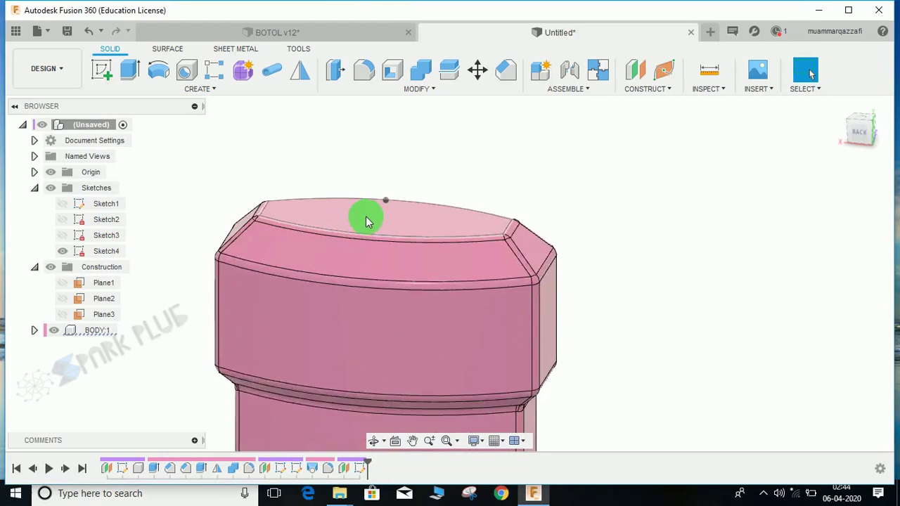
{"action": "scroll", "coordinate": [411, 223], "scroll_direction": "down", "scroll_amount": 5}
{"action": "scroll", "coordinate": [406, 227], "scroll_direction": "up", "scroll_amount": 6}
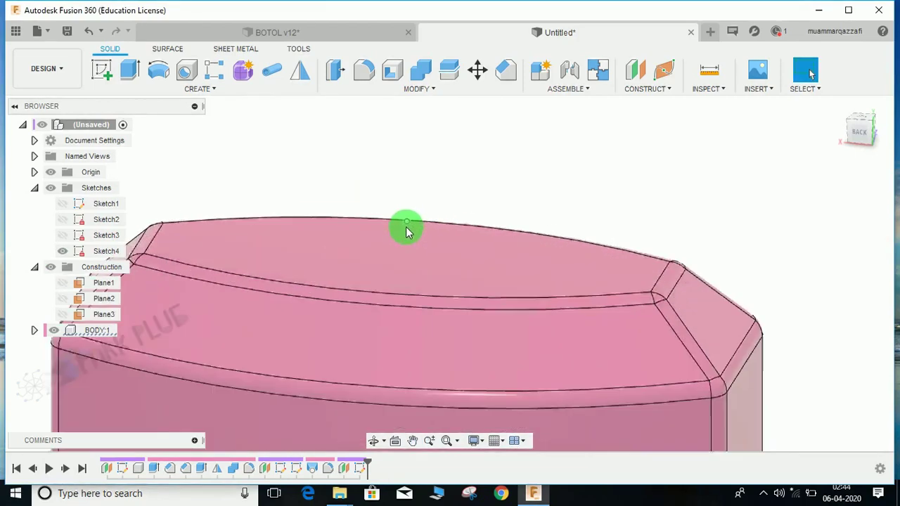
{"action": "middle_click_drag", "start_coordinate": [436, 201], "coordinate": [452, 223], "text": "shift"}
{"action": "middle_click_drag", "start_coordinate": [395, 226], "coordinate": [438, 239], "text": "shift"}
{"action": "middle_click_drag", "start_coordinate": [404, 267], "coordinate": [437, 247], "text": "shift"}
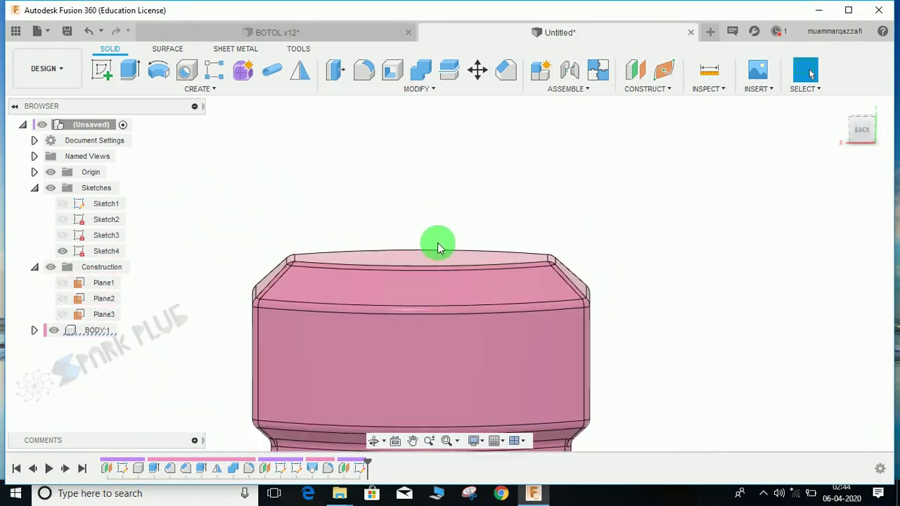
Loft from the bottle's top face to the sketched point above it, joining the result to the body.
{"action": "left_click", "coordinate": [211, 88]}
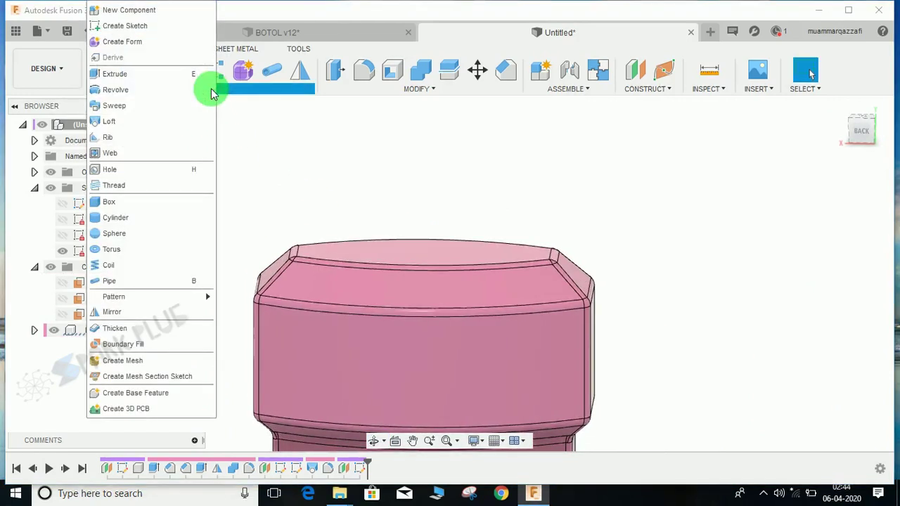
{"action": "left_click", "coordinate": [148, 122]}
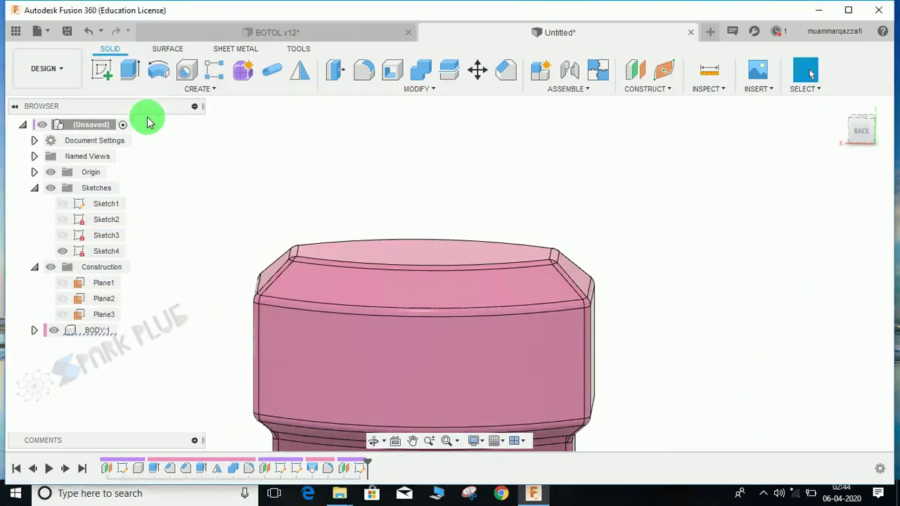
{"action": "left_click", "coordinate": [382, 260]}
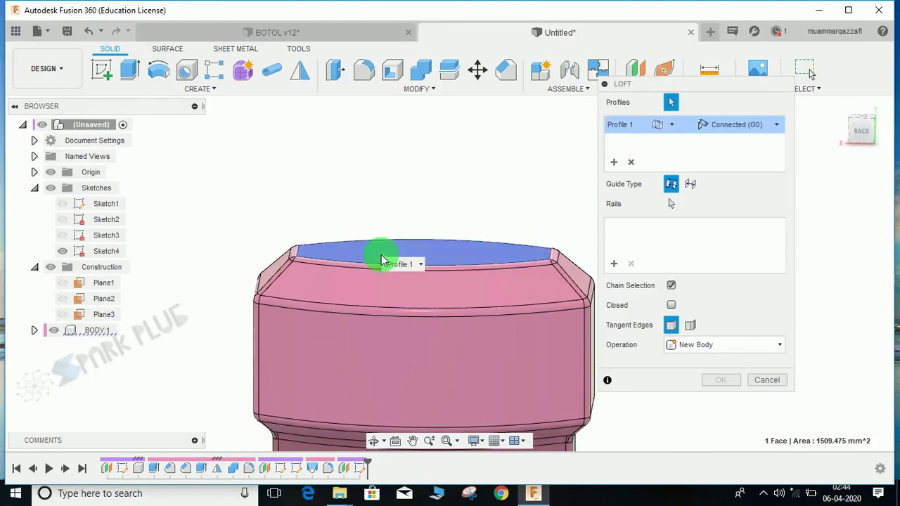
{"action": "scroll", "coordinate": [399, 237], "scroll_direction": "up", "scroll_amount": 4}
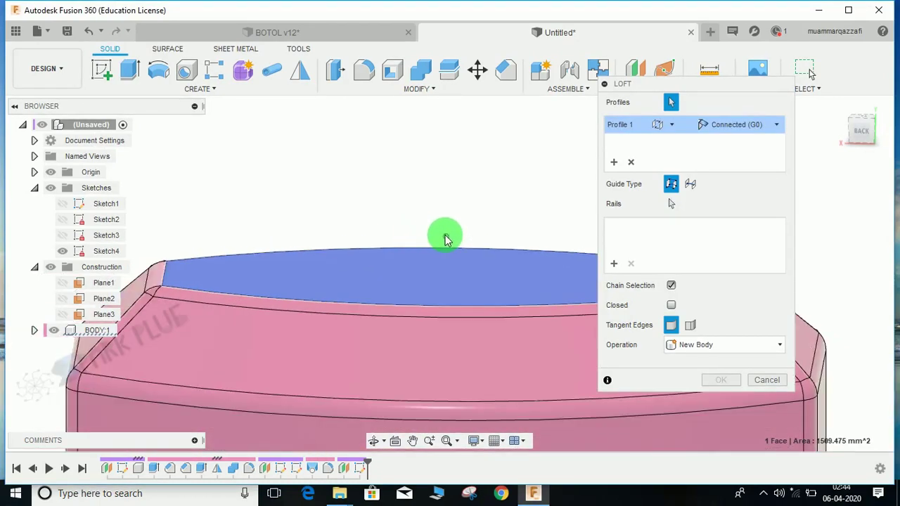
{"action": "left_click", "coordinate": [444, 239]}
{"action": "scroll", "coordinate": [362, 201], "scroll_direction": "down", "scroll_amount": 3}
{"action": "mouse_move", "coordinate": [361, 201]}
{"action": "middle_mouse_down", "text": "shift"}
{"action": "mouse_move", "coordinate": [373, 221]}
{"action": "mouse_move", "coordinate": [306, 227]}
{"action": "mouse_move", "coordinate": [277, 213]}
{"action": "mouse_move", "coordinate": [351, 234]}
{"action": "mouse_move", "coordinate": [332, 201]}
{"action": "mouse_move", "coordinate": [341, 198]}
{"action": "middle_mouse_up", "text": "shift"}
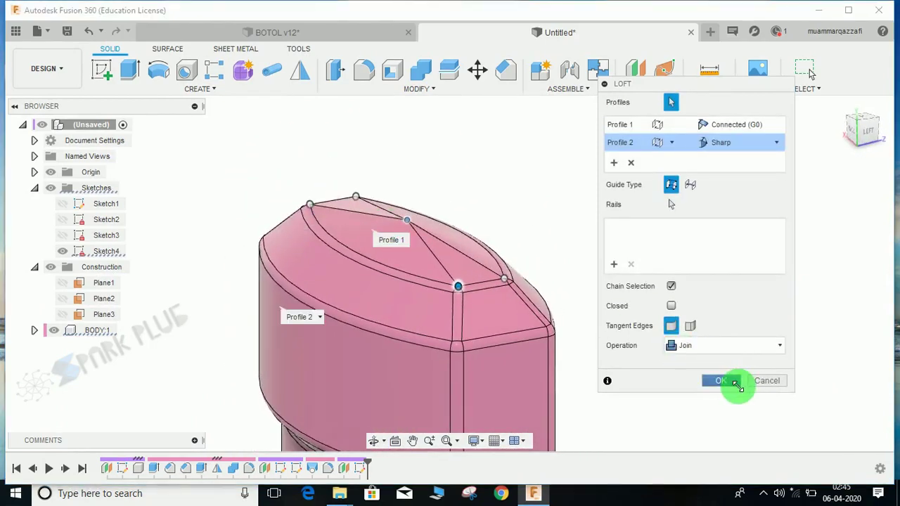
{"action": "left_click", "coordinate": [736, 385]}
Fillet the four ridge edges that run from the apex to the corners of the bottle's lofted top.
{"action": "scroll", "coordinate": [442, 302], "scroll_direction": "up", "scroll_amount": 3}
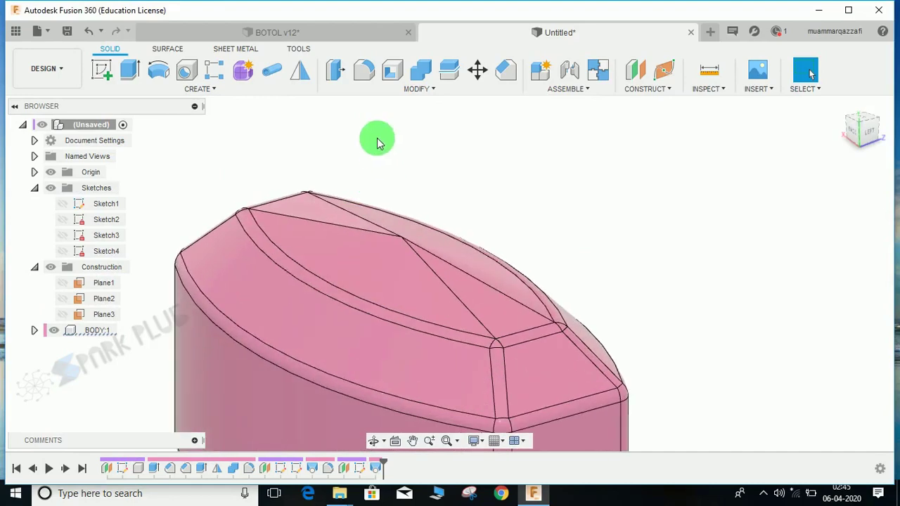
{"action": "left_click", "coordinate": [365, 74]}
{"action": "left_click", "coordinate": [344, 212]}
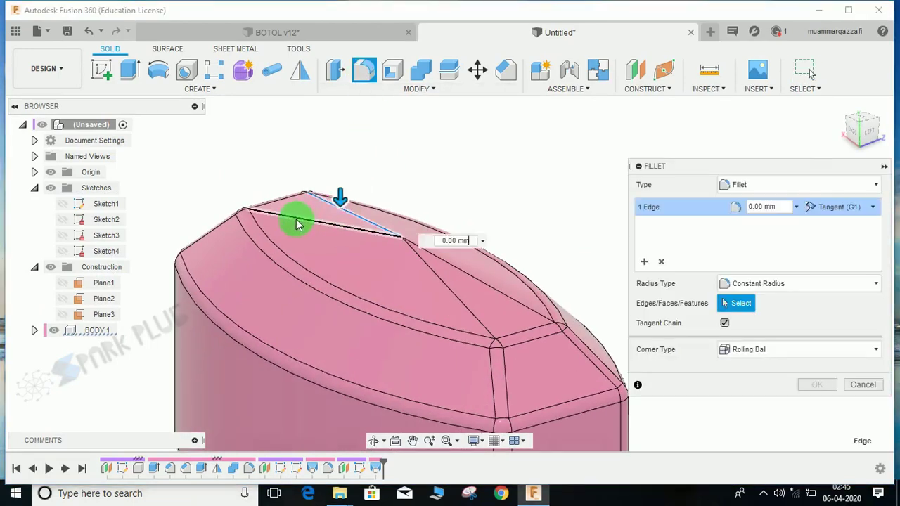
{"action": "left_click", "coordinate": [432, 273]}
{"action": "left_click", "coordinate": [459, 282]}
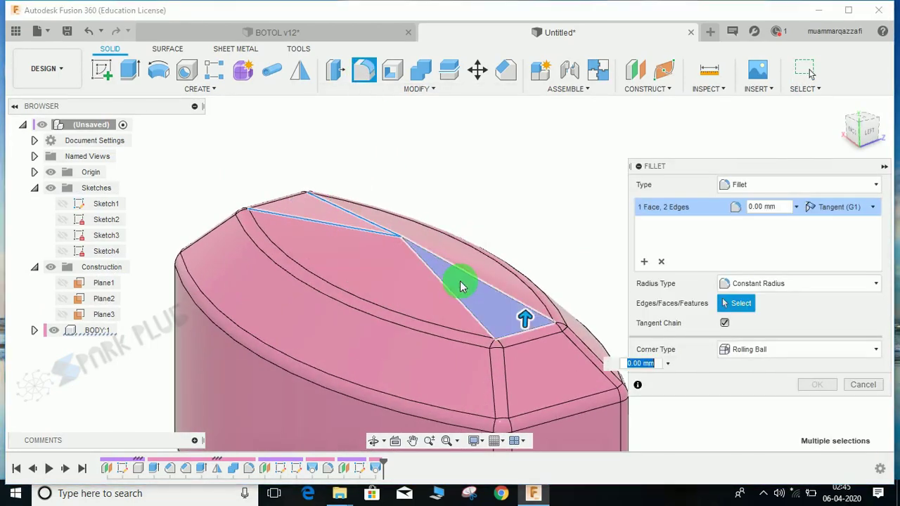
{"action": "left_click", "coordinate": [441, 282]}
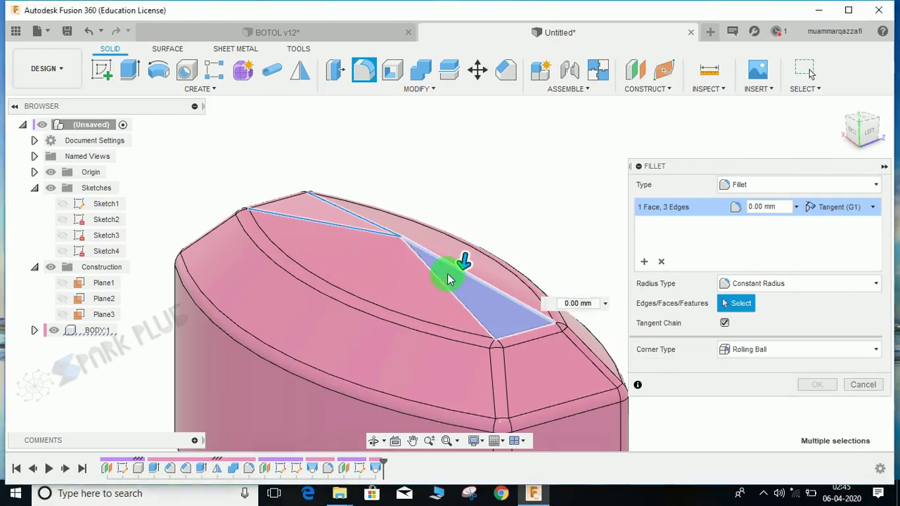
{"action": "left_click", "coordinate": [445, 279]}
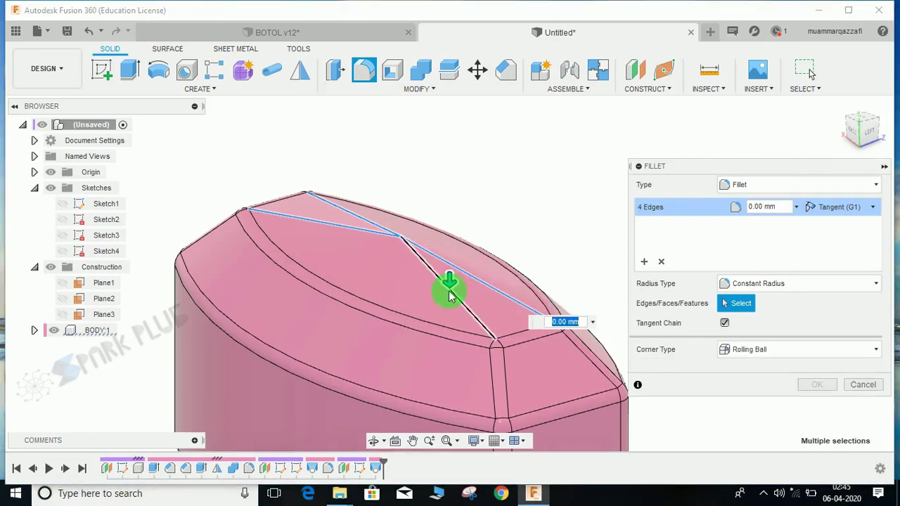
{"action": "key", "text": "Escape"}
Examine the filleted ridges where they meet at the apex of the bottle's top.
{"action": "middle_click_drag", "start_coordinate": [378, 277], "coordinate": [403, 293], "text": "shift"}
{"action": "scroll", "coordinate": [367, 256], "scroll_direction": "up", "scroll_amount": 4}
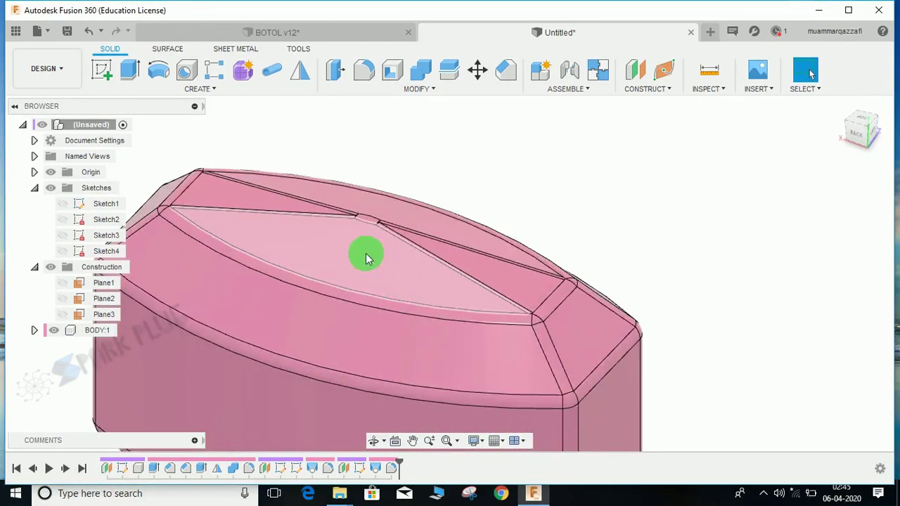
{"action": "scroll", "coordinate": [363, 246], "scroll_direction": "down", "scroll_amount": 4}
{"action": "scroll", "coordinate": [372, 237], "scroll_direction": "up", "scroll_amount": 6}
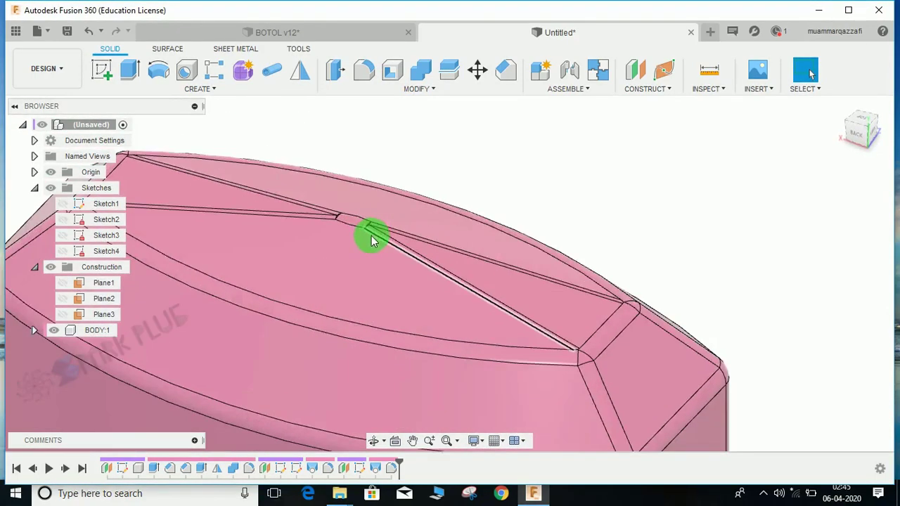
{"action": "scroll", "coordinate": [379, 215], "scroll_direction": "down", "scroll_amount": 5}
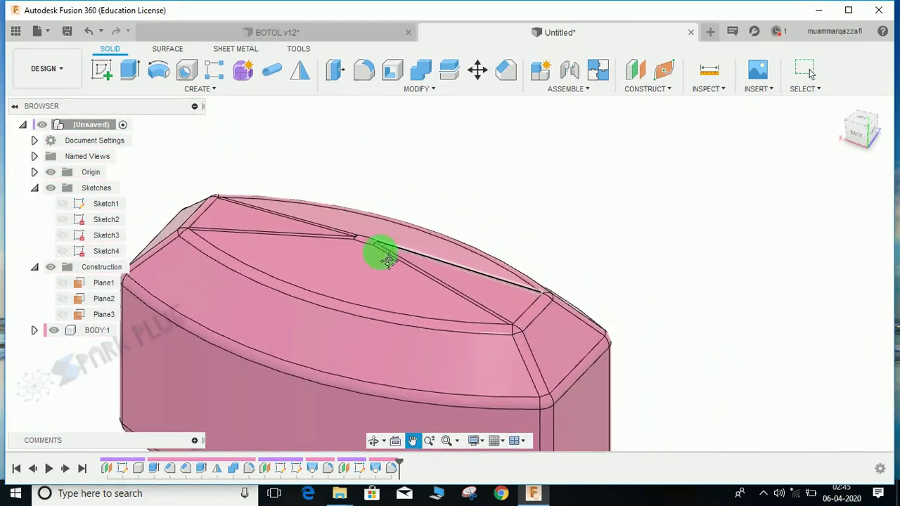
{"action": "scroll", "coordinate": [415, 281], "scroll_direction": "down", "scroll_amount": 2}
{"action": "scroll", "coordinate": [432, 302], "scroll_direction": "up", "scroll_amount": 3}
{"action": "scroll", "coordinate": [431, 302], "scroll_direction": "down", "scroll_amount": 5}
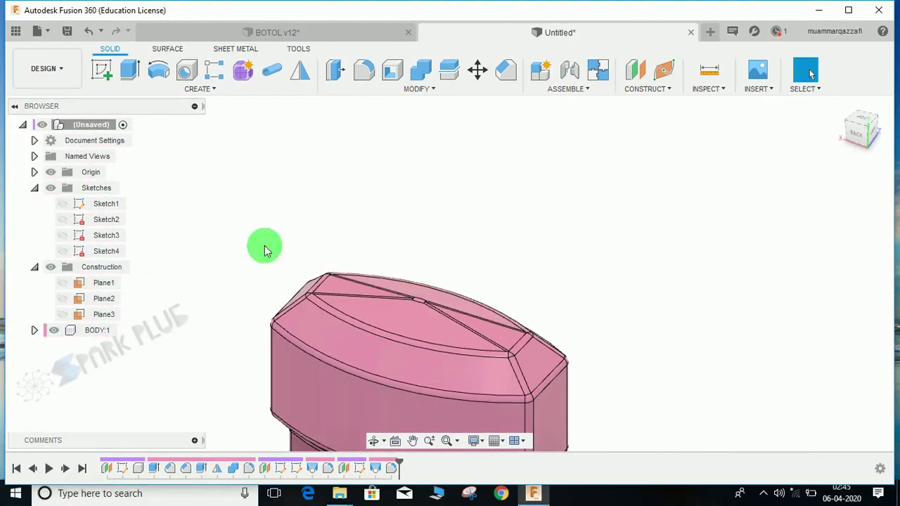
Show the offset plane above the top face, sketch a circle centred on the origin on it, and finish the sketch.
{"action": "left_click", "coordinate": [63, 314]}
{"action": "middle_click_drag", "start_coordinate": [488, 305], "coordinate": [534, 274], "text": "shift"}
{"action": "left_click", "coordinate": [101, 69]}
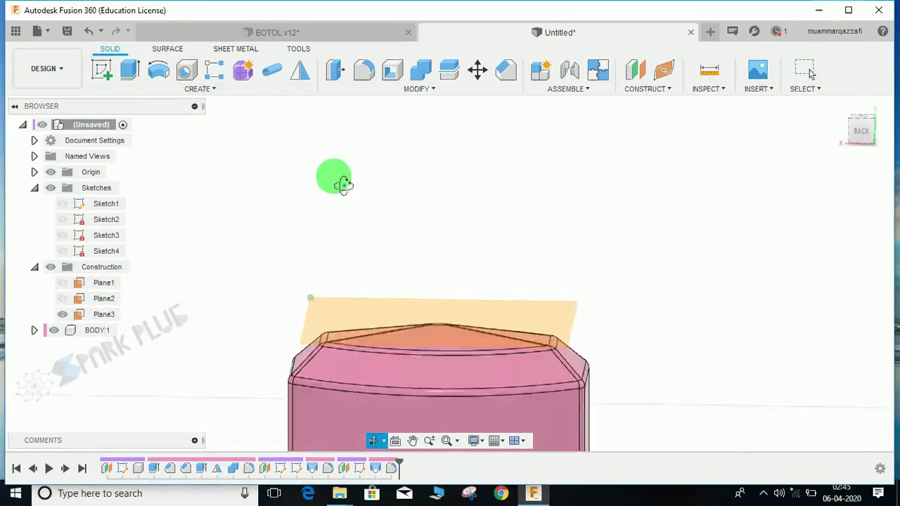
{"action": "left_click", "coordinate": [482, 306]}
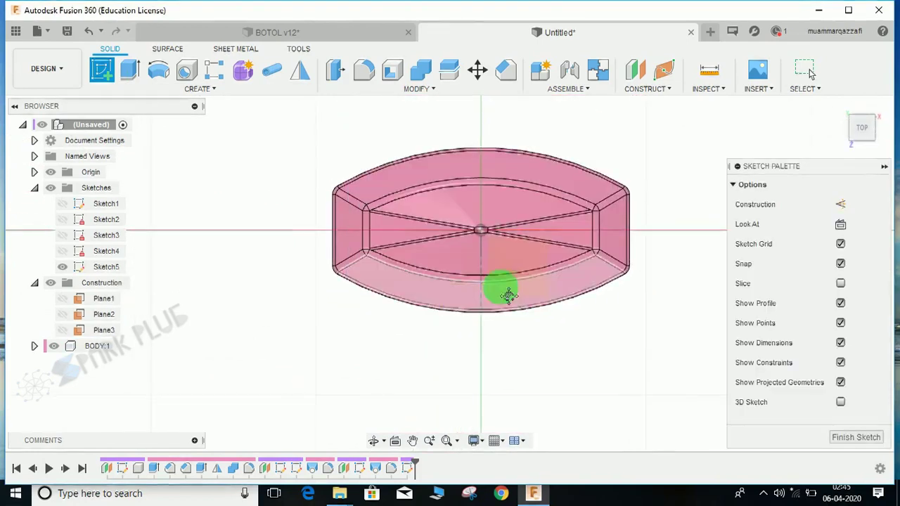
{"action": "key", "text": "c"}
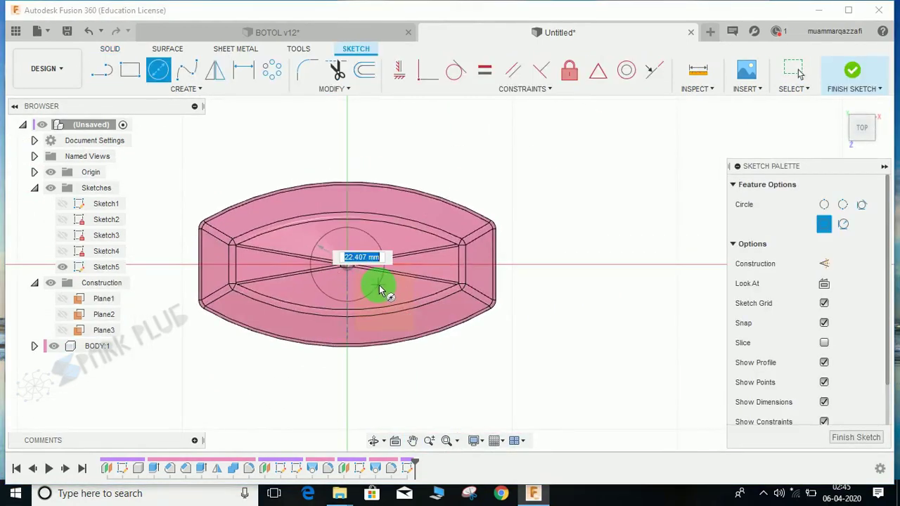
{"action": "type", "text": "30"}
{"action": "key", "text": "Return"}
{"action": "left_click", "coordinate": [849, 68]}
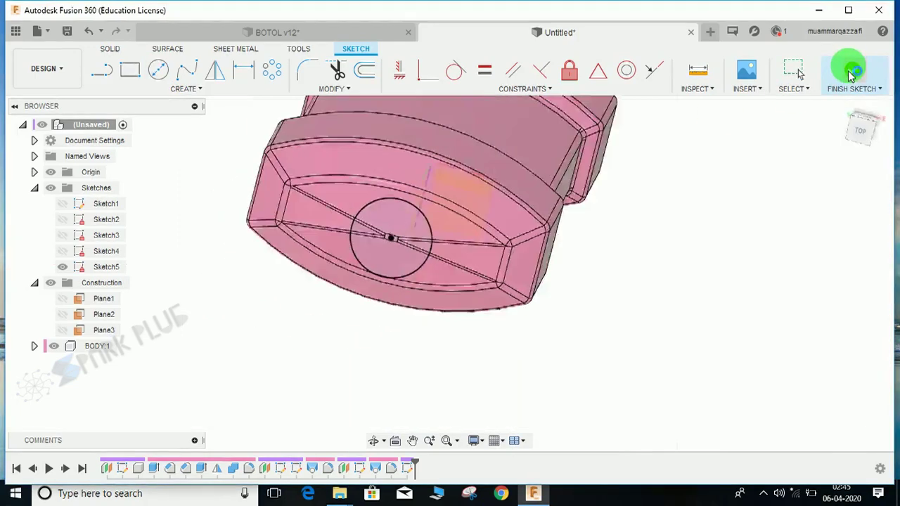
Extrude the circle symmetrically with a distance of 40 mm and join it to the body as the bottle's neck.
{"action": "left_click", "coordinate": [134, 79]}
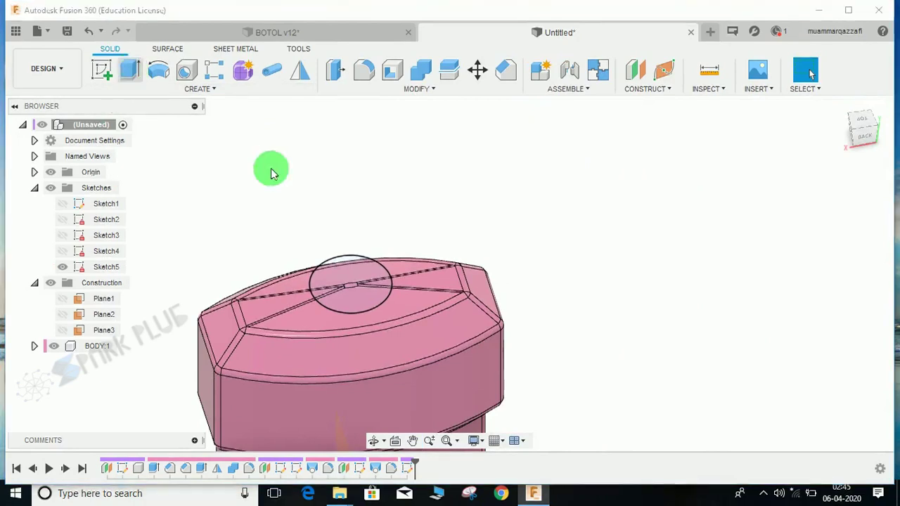
{"action": "mouse_move", "coordinate": [352, 272]}
{"action": "middle_mouse_down", "text": "shift"}
{"action": "mouse_move", "coordinate": [345, 227]}
{"action": "mouse_move", "coordinate": [407, 151]}
{"action": "middle_mouse_up", "text": "shift"}
{"action": "left_click", "coordinate": [836, 231]}
{"action": "left_click", "coordinate": [809, 275]}
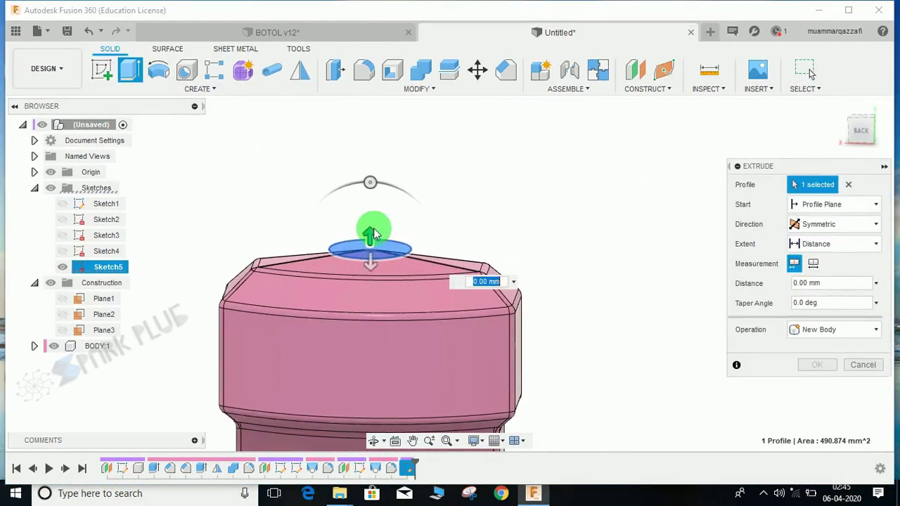
{"action": "left_click_drag", "start_coordinate": [368, 239], "coordinate": [369, 237]}
{"action": "left_click_drag", "start_coordinate": [371, 219], "coordinate": [385, 199]}
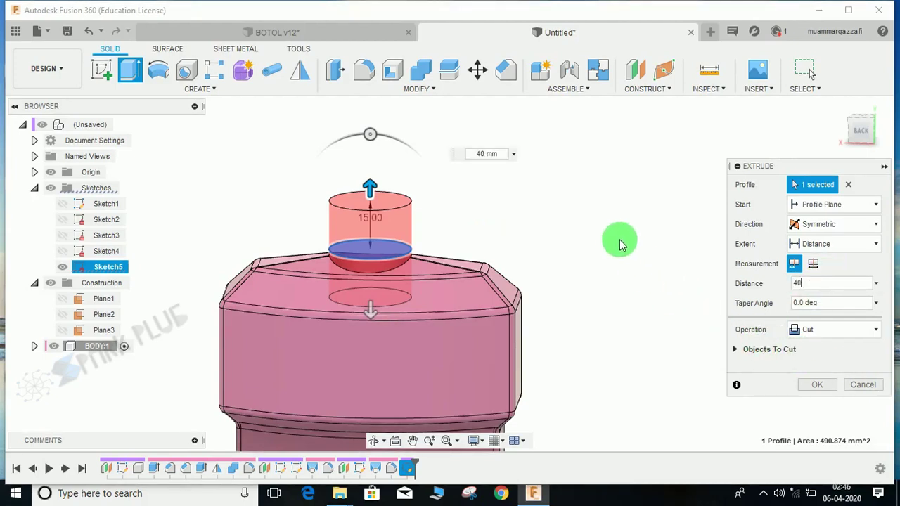
{"action": "left_click", "coordinate": [849, 331]}
{"action": "left_click", "coordinate": [815, 349]}
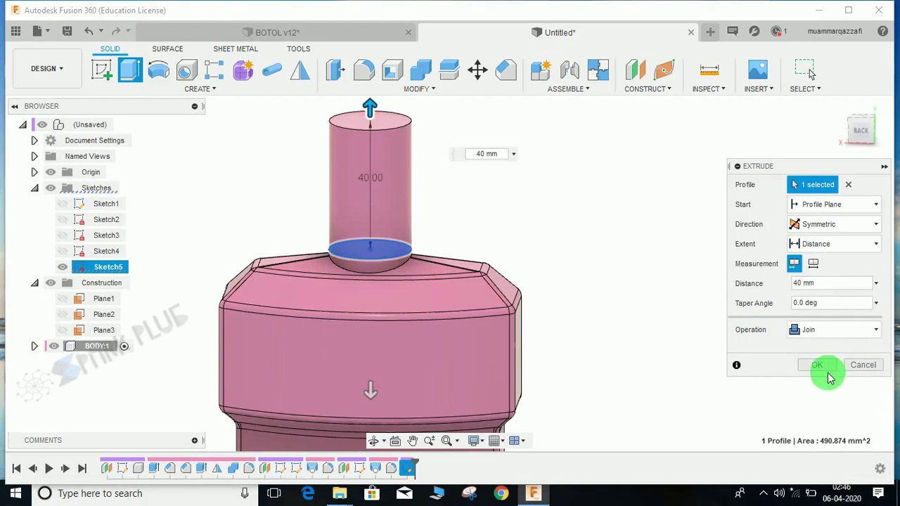
{"action": "left_click", "coordinate": [817, 371]}
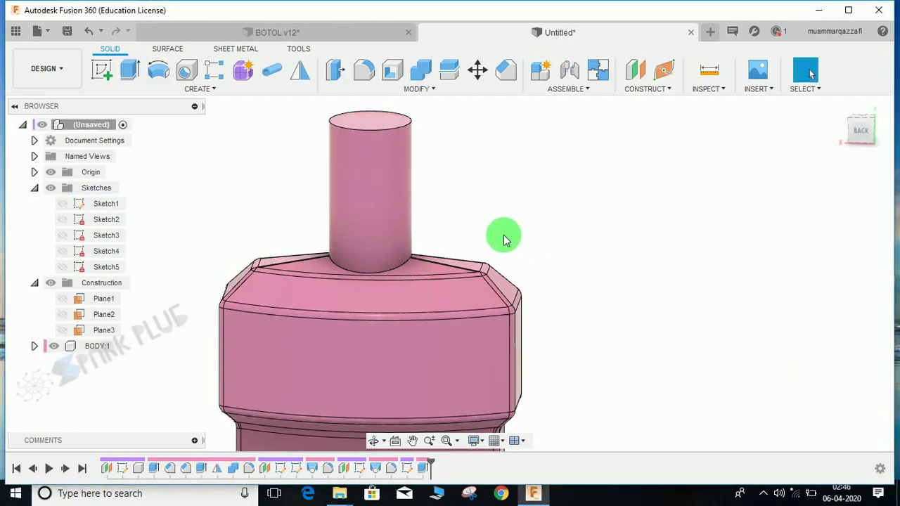
Fillet the edge loop where the cylindrical neck meets the bottle's top with a 5 mm radius.
{"action": "scroll", "coordinate": [503, 234], "scroll_direction": "down", "scroll_amount": 5}
{"action": "middle_click_drag", "start_coordinate": [510, 247], "coordinate": [497, 214], "text": "shift"}
{"action": "scroll", "coordinate": [492, 215], "scroll_direction": "up", "scroll_amount": 3}
{"action": "scroll", "coordinate": [485, 221], "scroll_direction": "down", "scroll_amount": 3}
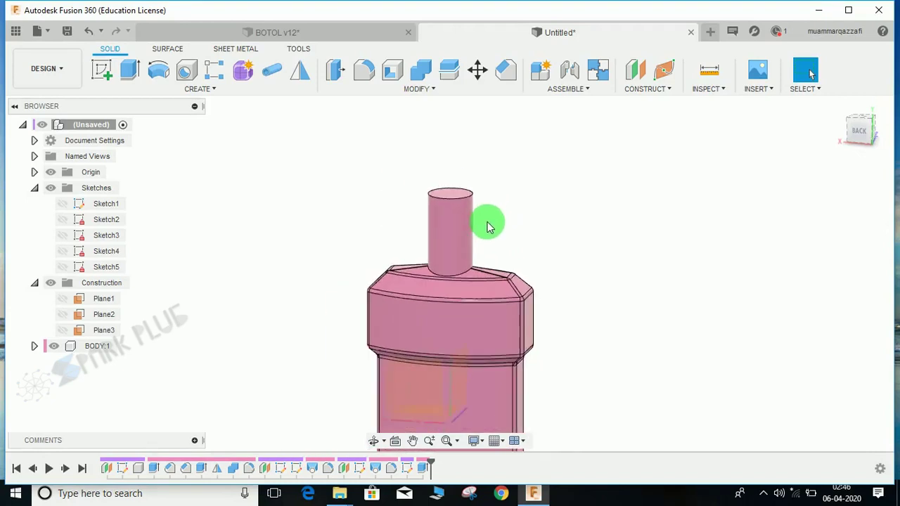
{"action": "scroll", "coordinate": [471, 250], "scroll_direction": "up", "scroll_amount": 3}
{"action": "scroll", "coordinate": [446, 266], "scroll_direction": "up", "scroll_amount": 3}
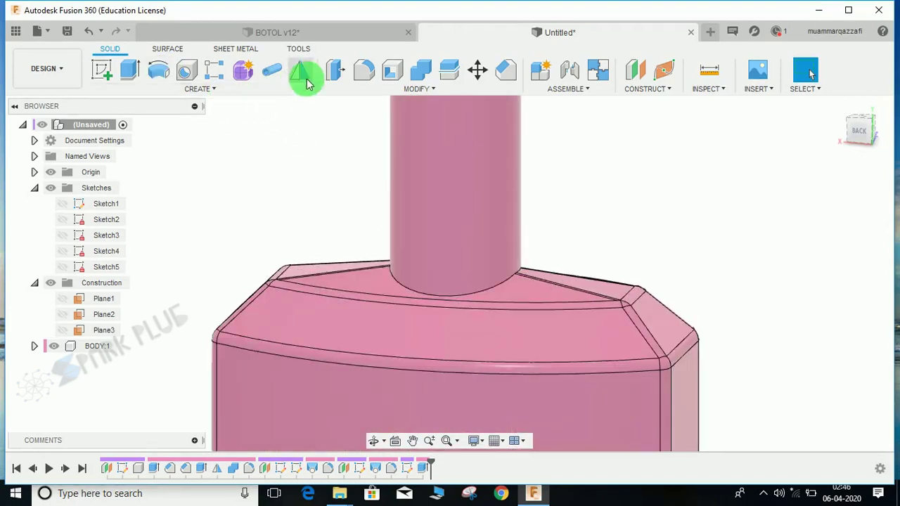
{"action": "left_click", "coordinate": [358, 74]}
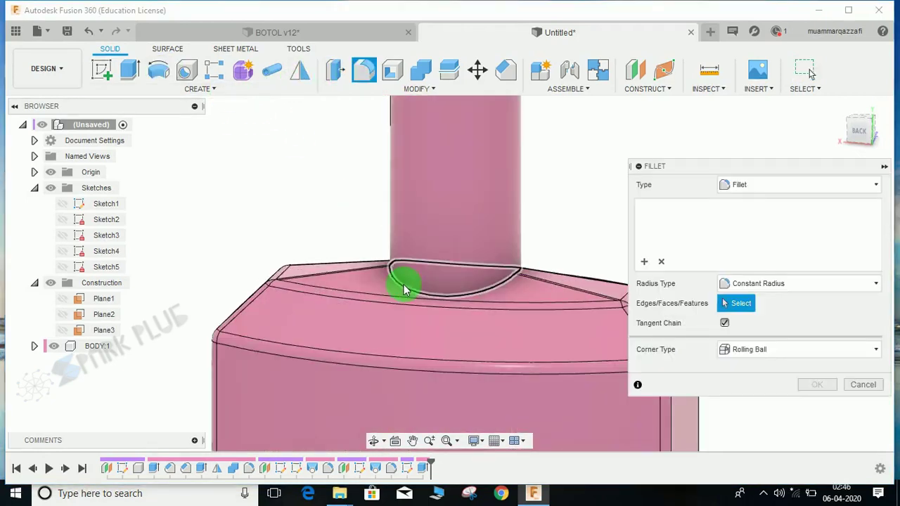
{"action": "left_click", "coordinate": [396, 281]}
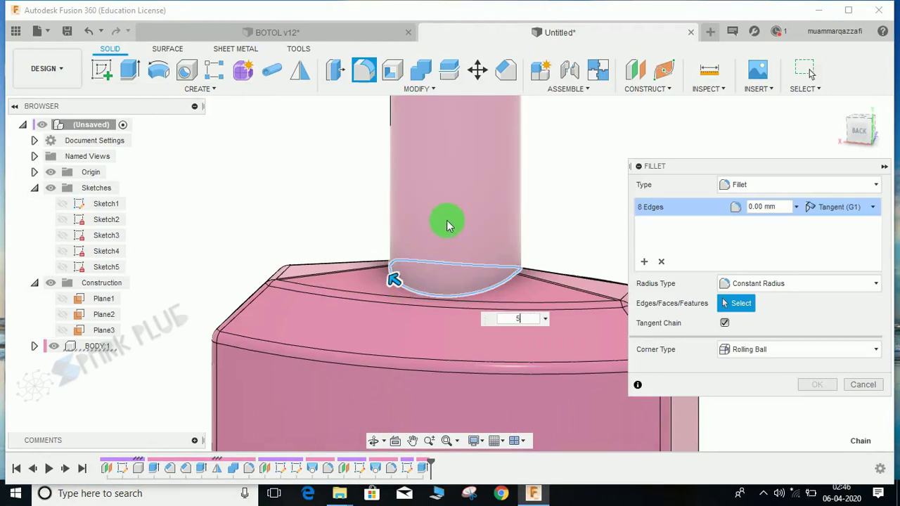
{"action": "type", "text": "5"}
{"action": "key", "text": "Return"}
{"action": "scroll", "coordinate": [401, 272], "scroll_direction": "down", "scroll_amount": 3}
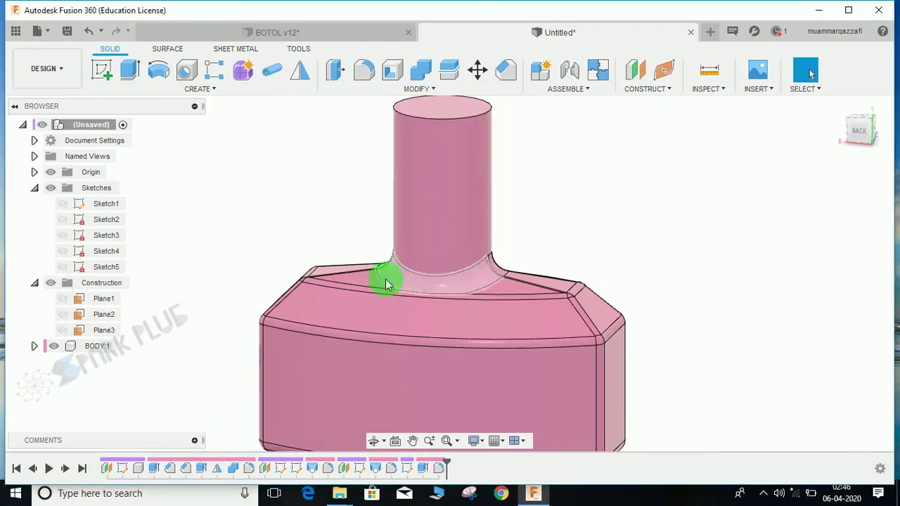
Edit the fillet at the base of the neck and set its radius to 3 mm.
{"action": "right_click", "coordinate": [436, 468]}
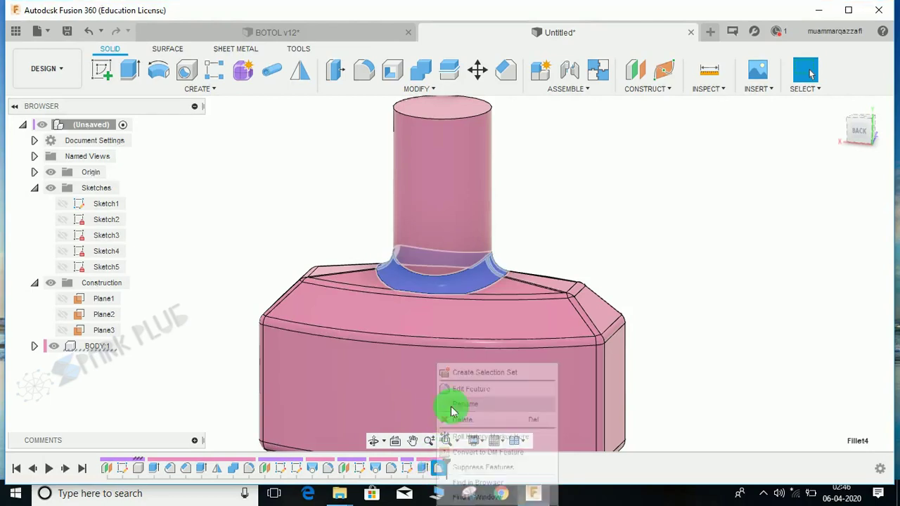
{"action": "left_click", "coordinate": [470, 391]}
{"action": "type", "text": "3"}
{"action": "key", "text": "Return"}
{"action": "middle_click_drag", "start_coordinate": [470, 396], "coordinate": [438, 237], "text": "shift"}
{"action": "scroll", "coordinate": [469, 331], "scroll_direction": "down", "scroll_amount": 3}
{"action": "scroll", "coordinate": [424, 291], "scroll_direction": "up", "scroll_amount": 4}
{"action": "middle_click_drag", "start_coordinate": [424, 297], "coordinate": [409, 375]}
{"action": "middle_click_drag", "start_coordinate": [451, 245], "coordinate": [444, 356]}
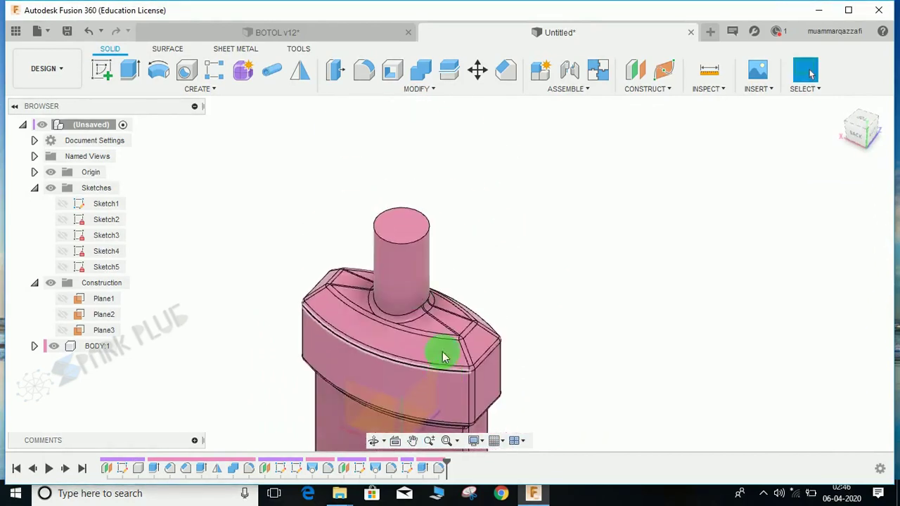
{"action": "scroll", "coordinate": [410, 293], "scroll_direction": "up", "scroll_amount": 3}
{"action": "scroll", "coordinate": [412, 294], "scroll_direction": "down", "scroll_amount": 3}
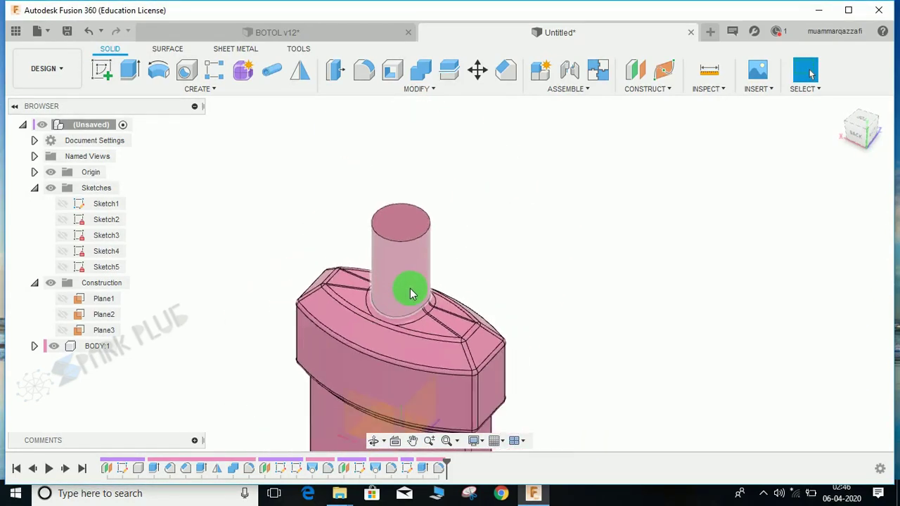
Shell the bottle body through the neck's top face with a 1 mm inside thickness.
{"action": "left_click", "coordinate": [392, 74]}
{"action": "middle_click_drag", "start_coordinate": [513, 361], "coordinate": [552, 237]}
{"action": "scroll", "coordinate": [372, 305], "scroll_direction": "up", "scroll_amount": 3}
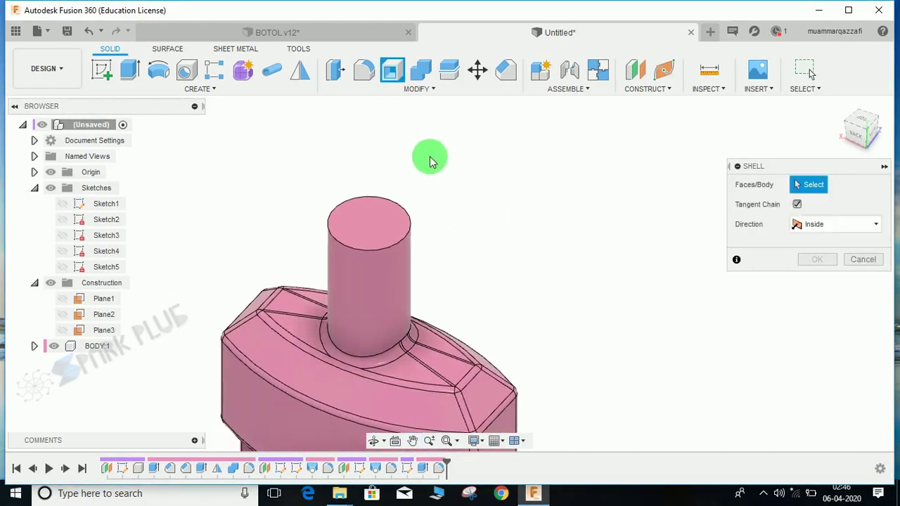
{"action": "left_click", "coordinate": [364, 226]}
{"action": "scroll", "coordinate": [445, 204], "scroll_direction": "down", "scroll_amount": 2}
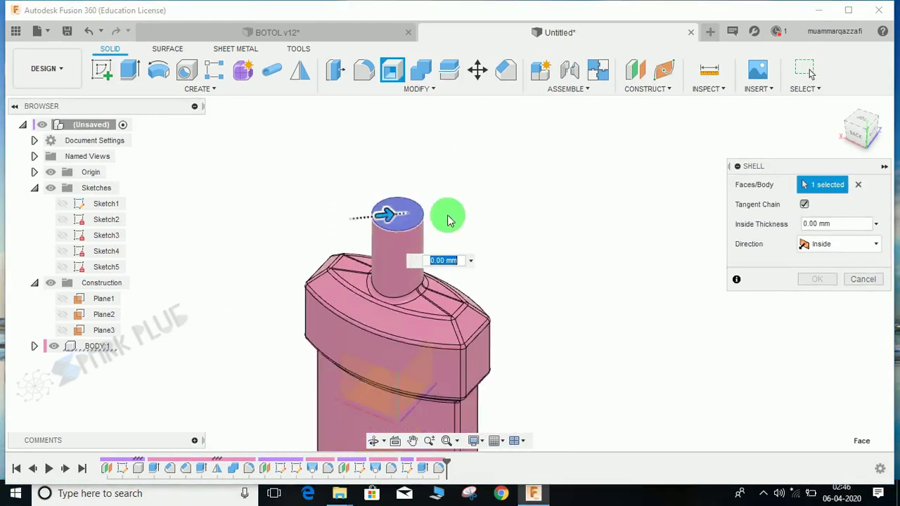
{"action": "scroll", "coordinate": [438, 177], "scroll_direction": "up", "scroll_amount": 2}
{"action": "scroll", "coordinate": [466, 251], "scroll_direction": "up", "scroll_amount": 2}
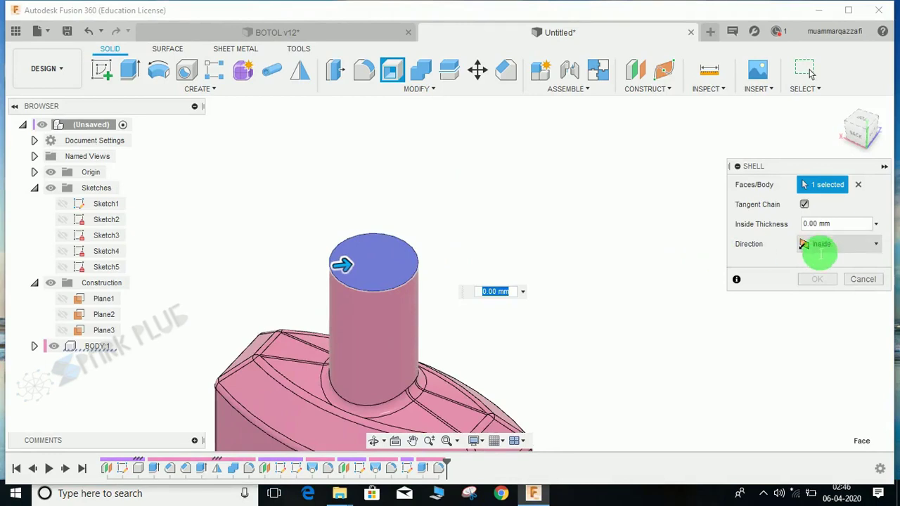
{"action": "left_click", "coordinate": [854, 224]}
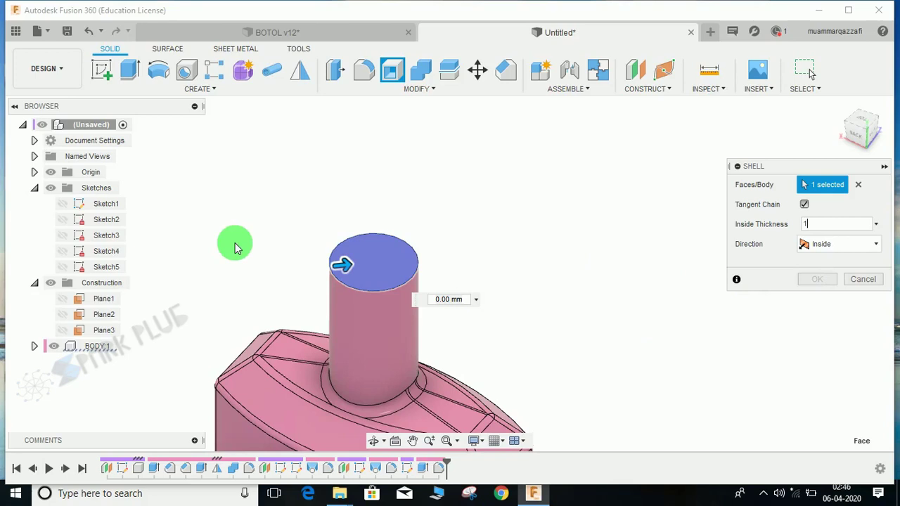
{"action": "key", "text": "Return"}
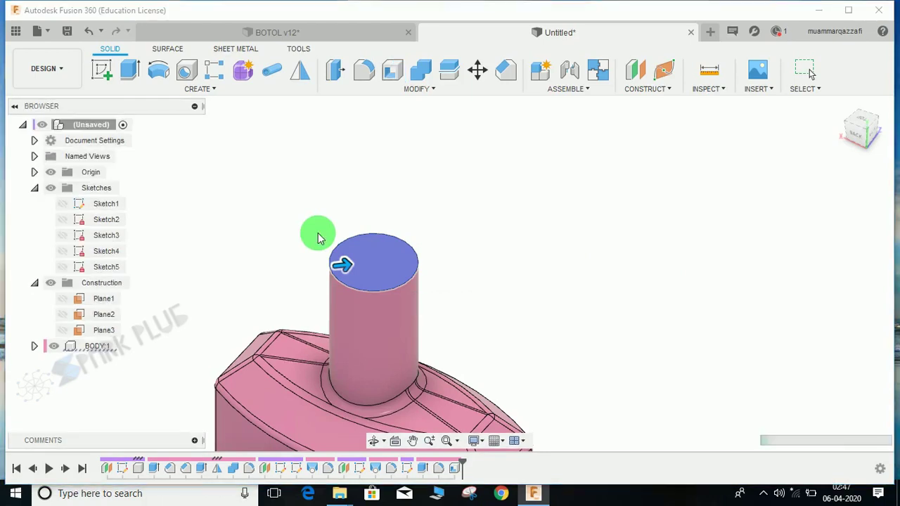
{"action": "key", "text": "Escape"}
Run a section analysis through the XY plane and examine the shelled wall around the neck and shoulder, then discard the analysis.
{"action": "middle_click_drag", "start_coordinate": [464, 239], "coordinate": [696, 133]}
{"action": "scroll", "coordinate": [472, 218], "scroll_direction": "down", "scroll_amount": 3}
{"action": "left_click", "coordinate": [847, 14]}
{"action": "left_click", "coordinate": [705, 94]}
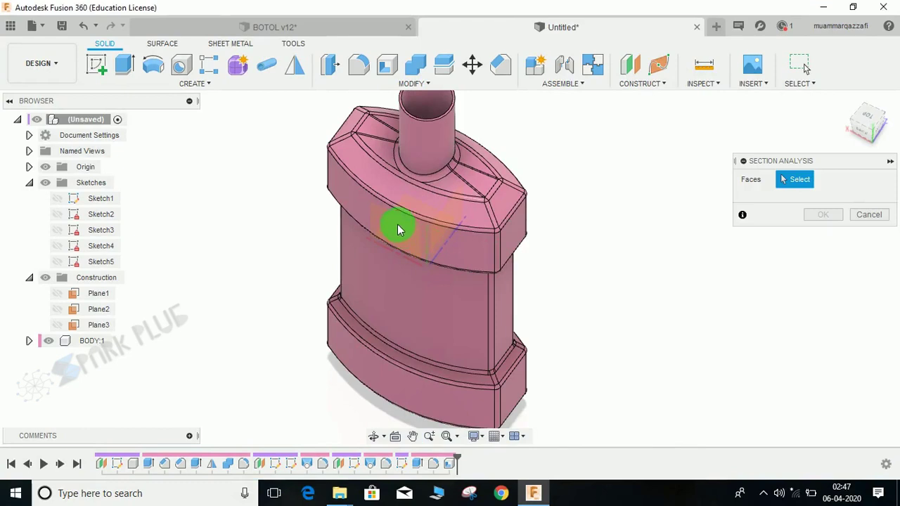
{"action": "left_click", "coordinate": [397, 226]}
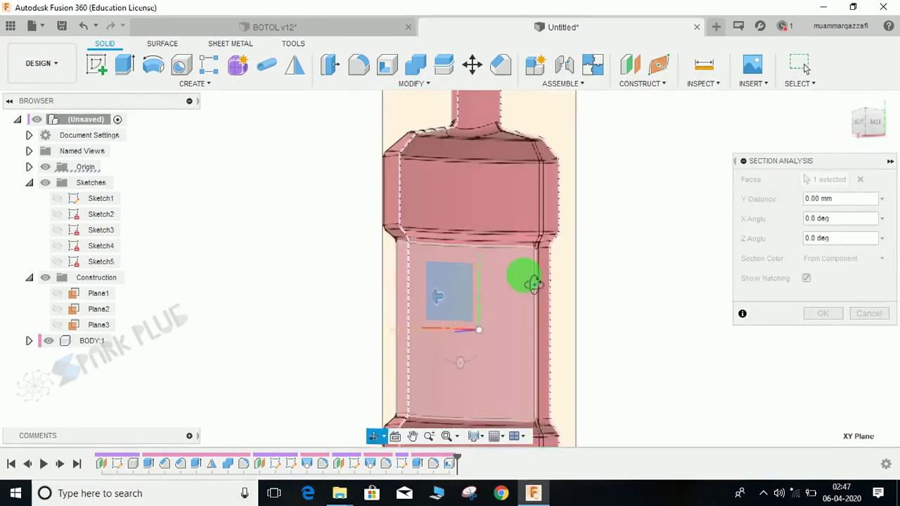
{"action": "scroll", "coordinate": [523, 232], "scroll_direction": "up", "scroll_amount": 5}
{"action": "scroll", "coordinate": [492, 275], "scroll_direction": "down", "scroll_amount": 8}
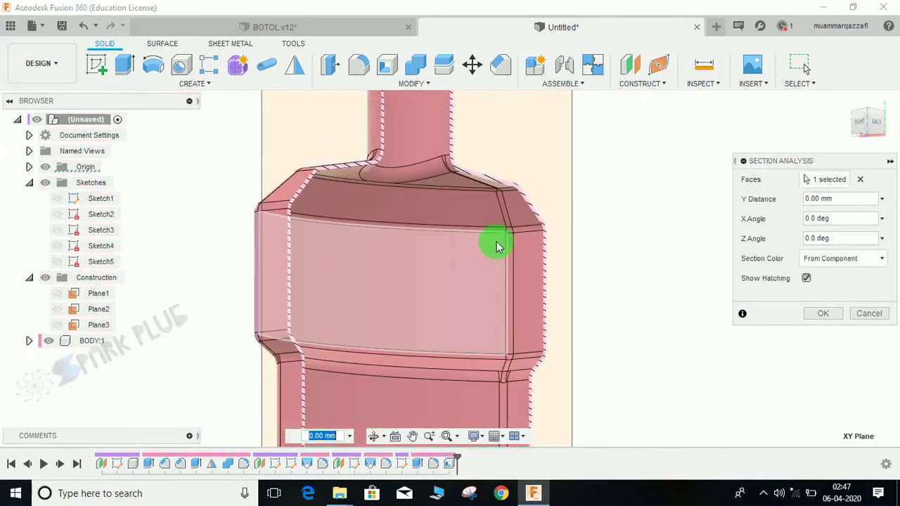
{"action": "scroll", "coordinate": [341, 231], "scroll_direction": "up", "scroll_amount": 5}
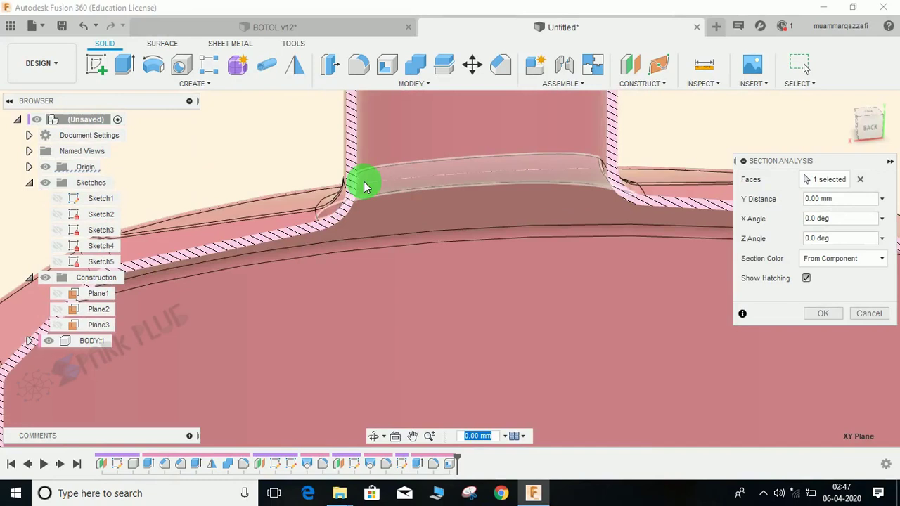
{"action": "scroll", "coordinate": [392, 242], "scroll_direction": "down", "scroll_amount": 6}
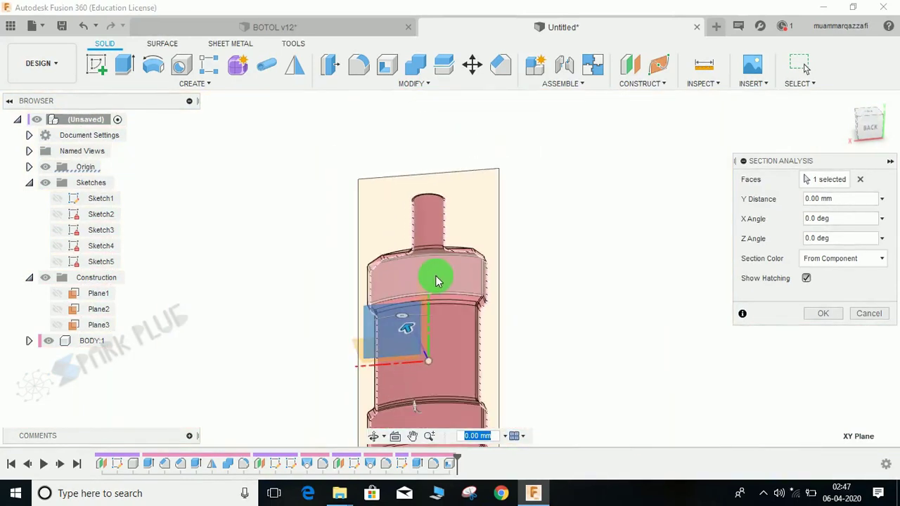
{"action": "key", "text": "Escape"}
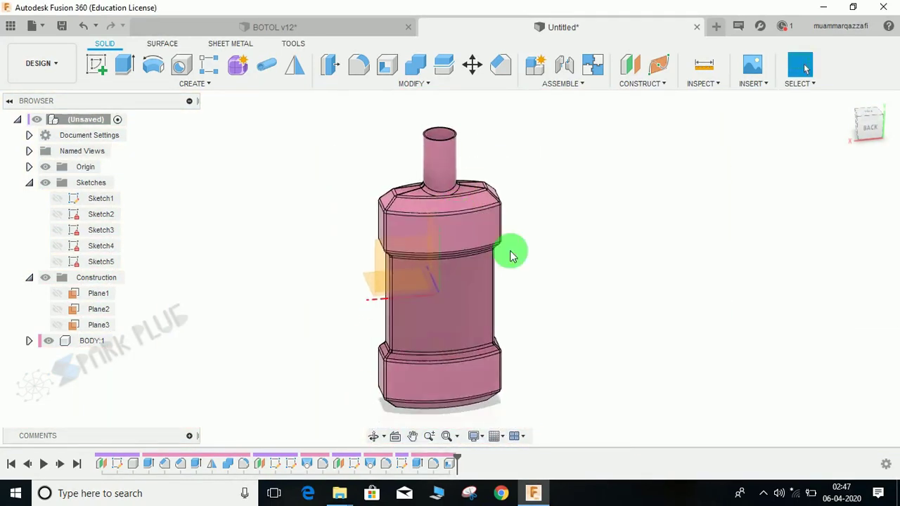
Create an offset construction plane slightly below the ring-shaped face at the top of the neck.
{"action": "middle_click_drag", "start_coordinate": [545, 259], "coordinate": [323, 251], "text": "shift"}
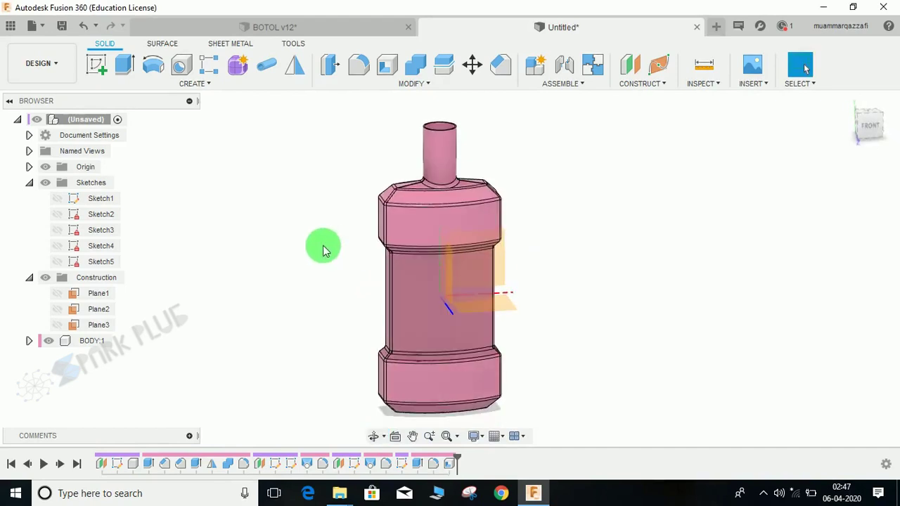
{"action": "middle_click_drag", "start_coordinate": [414, 250], "coordinate": [406, 330]}
{"action": "scroll", "coordinate": [423, 235], "scroll_direction": "up", "scroll_amount": 6}
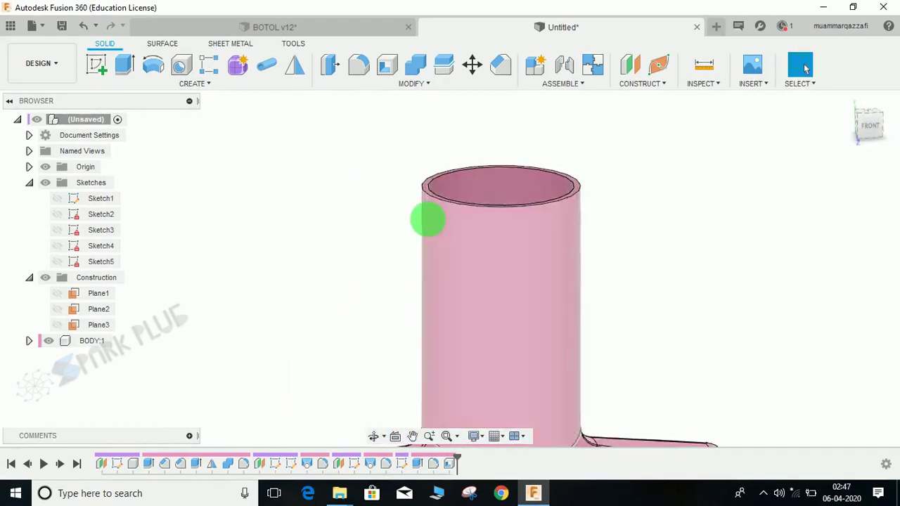
{"action": "middle_click_drag", "start_coordinate": [426, 219], "coordinate": [276, 167]}
{"action": "scroll", "coordinate": [334, 172], "scroll_direction": "down", "scroll_amount": 4}
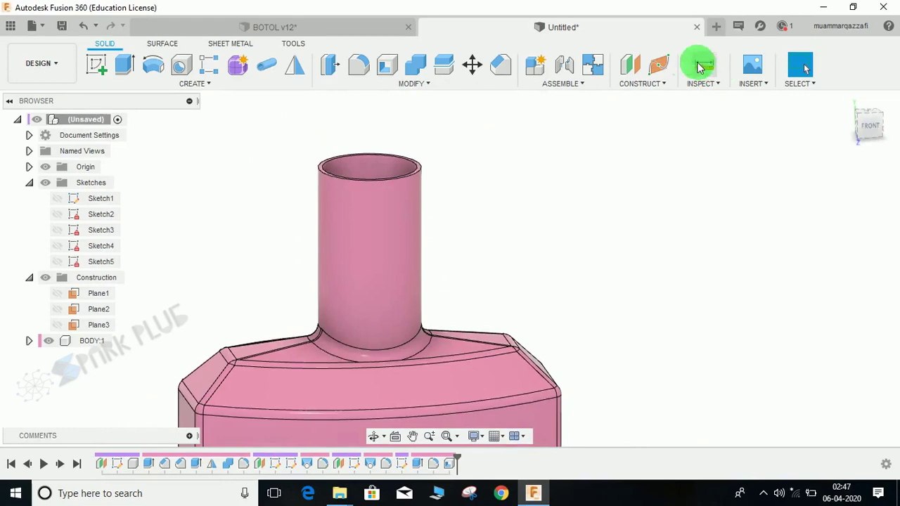
{"action": "left_click", "coordinate": [629, 65]}
{"action": "scroll", "coordinate": [436, 145], "scroll_direction": "up", "scroll_amount": 5}
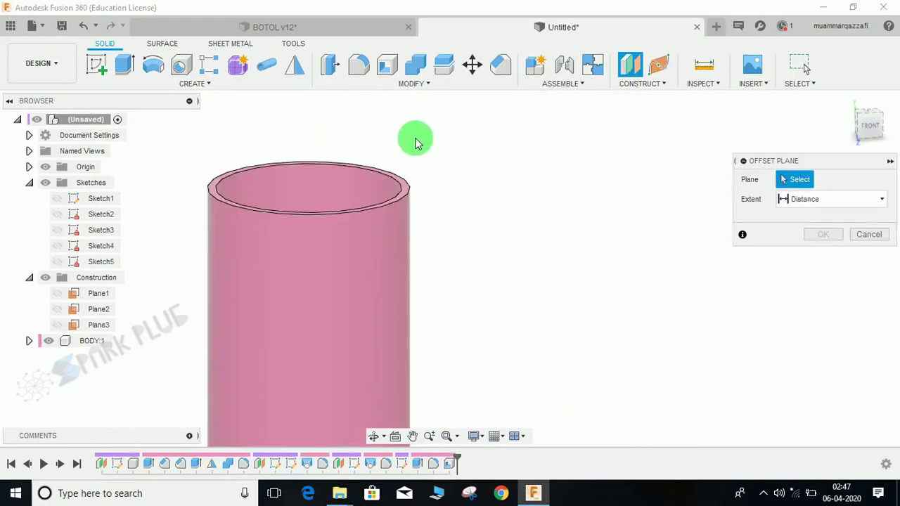
{"action": "left_click", "coordinate": [394, 232]}
{"action": "scroll", "coordinate": [433, 198], "scroll_direction": "down", "scroll_amount": 5}
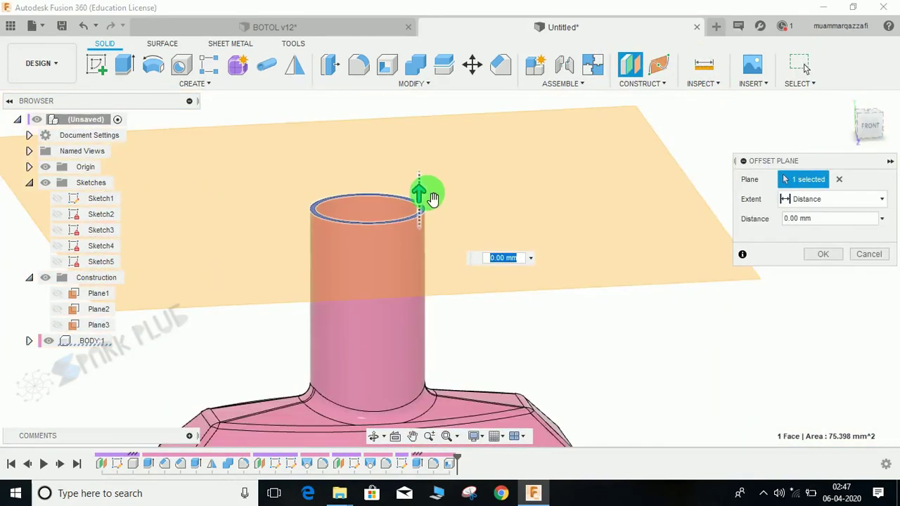
{"action": "left_click_drag", "start_coordinate": [419, 194], "coordinate": [432, 218]}
{"action": "middle_click_drag", "start_coordinate": [461, 203], "coordinate": [458, 188], "text": "shift"}
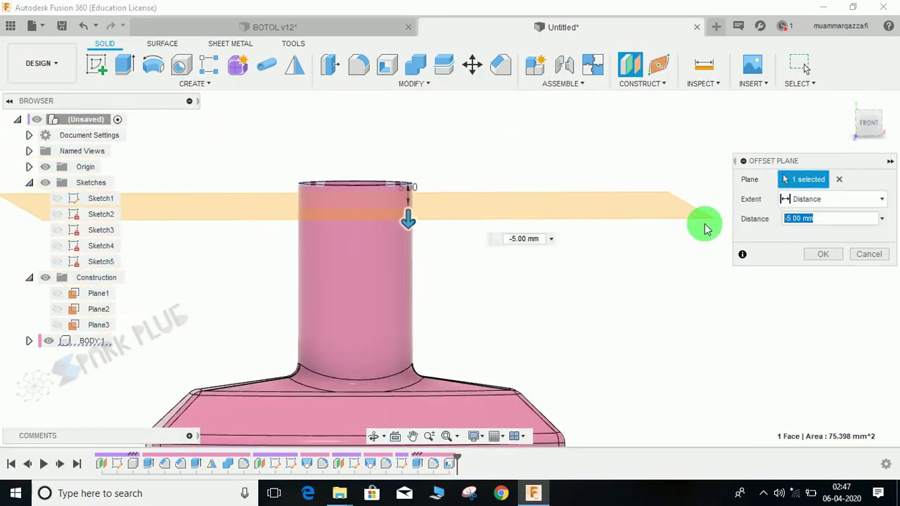
{"action": "key", "text": "Return"}
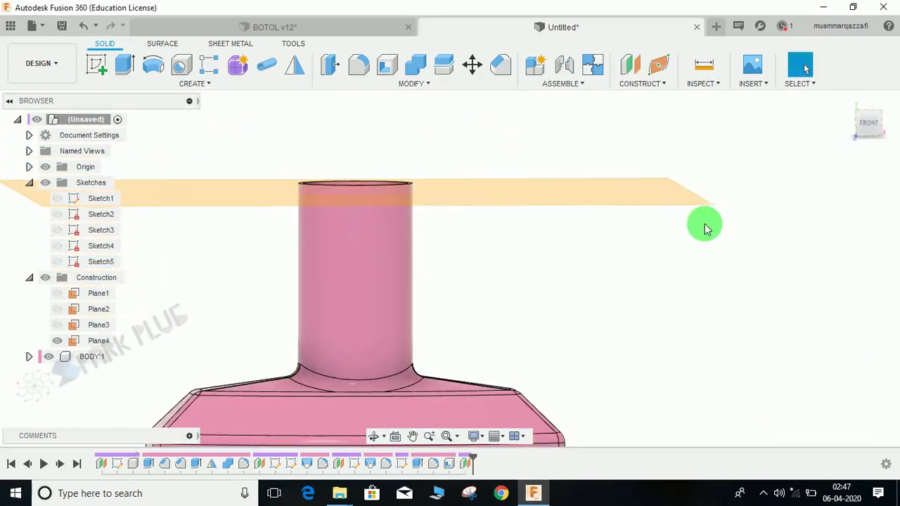
Examine the new offset plane's position on the neck and check the radius of the rim's outer edge.
{"action": "middle_click_drag", "start_coordinate": [549, 201], "coordinate": [511, 221], "text": "shift"}
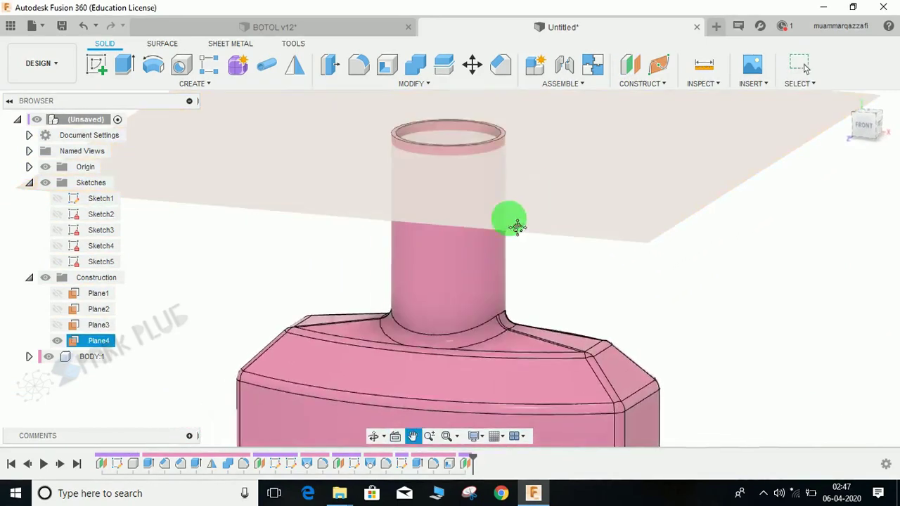
{"action": "scroll", "coordinate": [474, 247], "scroll_direction": "up", "scroll_amount": 3}
{"action": "middle_click_drag", "start_coordinate": [457, 255], "coordinate": [454, 362]}
{"action": "scroll", "coordinate": [450, 360], "scroll_direction": "down", "scroll_amount": 3}
{"action": "middle_click_drag", "start_coordinate": [415, 338], "coordinate": [416, 349], "text": "shift"}
{"action": "middle_click_drag", "start_coordinate": [416, 349], "coordinate": [459, 286]}
{"action": "scroll", "coordinate": [491, 249], "scroll_direction": "down", "scroll_amount": 3}
{"action": "key", "text": "Escape"}
{"action": "scroll", "coordinate": [478, 251], "scroll_direction": "up", "scroll_amount": 7}
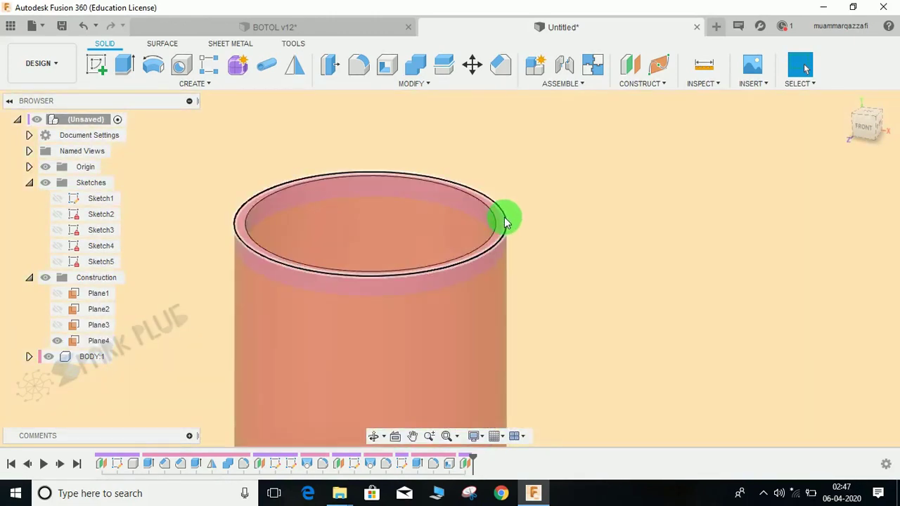
{"action": "scroll", "coordinate": [407, 254], "scroll_direction": "down", "scroll_amount": 5}
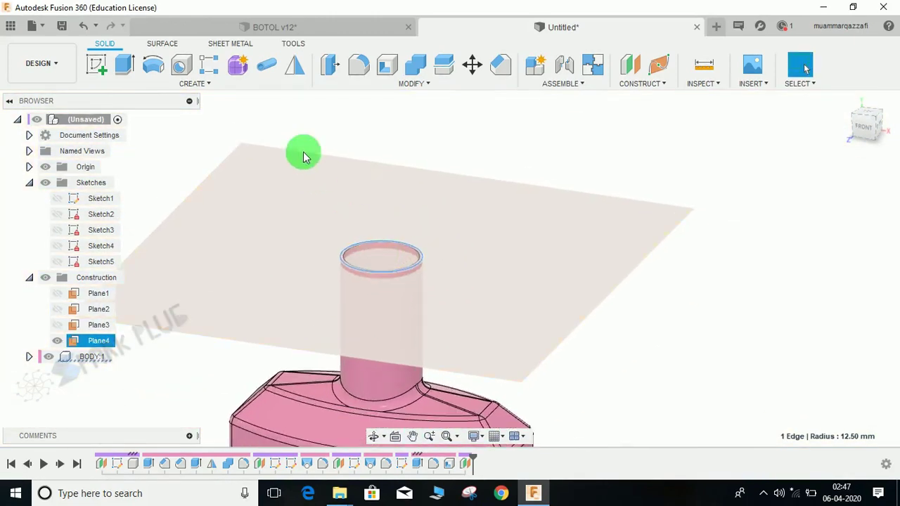
Start a Coil on the offset plane, centred on the neck's axis, with a 25 mm base circle.
{"action": "left_click", "coordinate": [209, 85]}
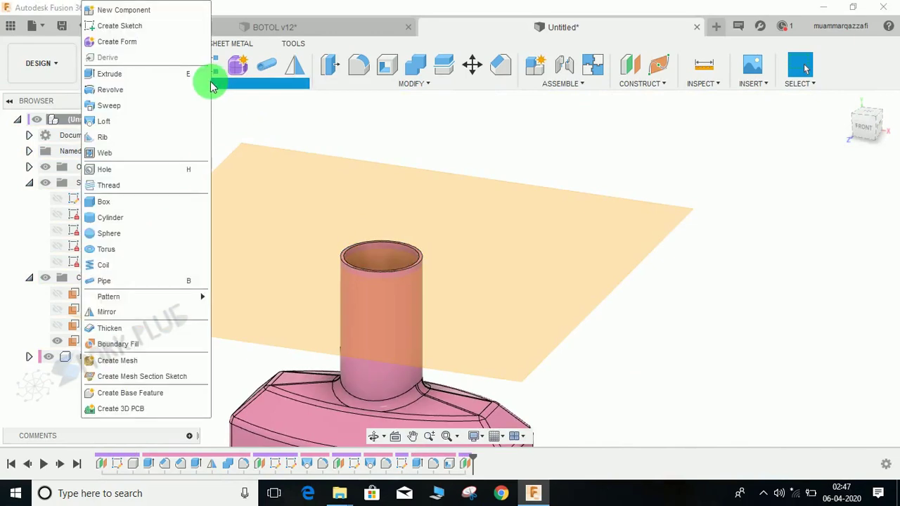
{"action": "left_click", "coordinate": [104, 265]}
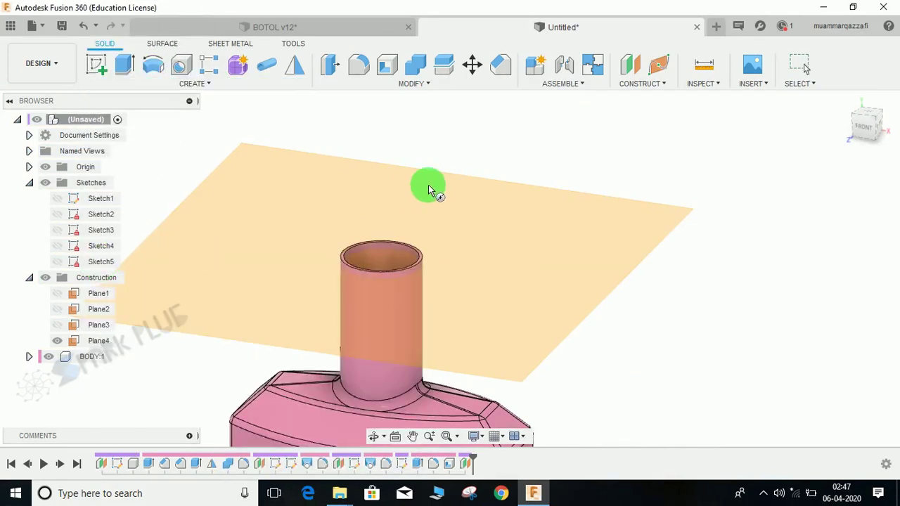
{"action": "left_click", "coordinate": [428, 187]}
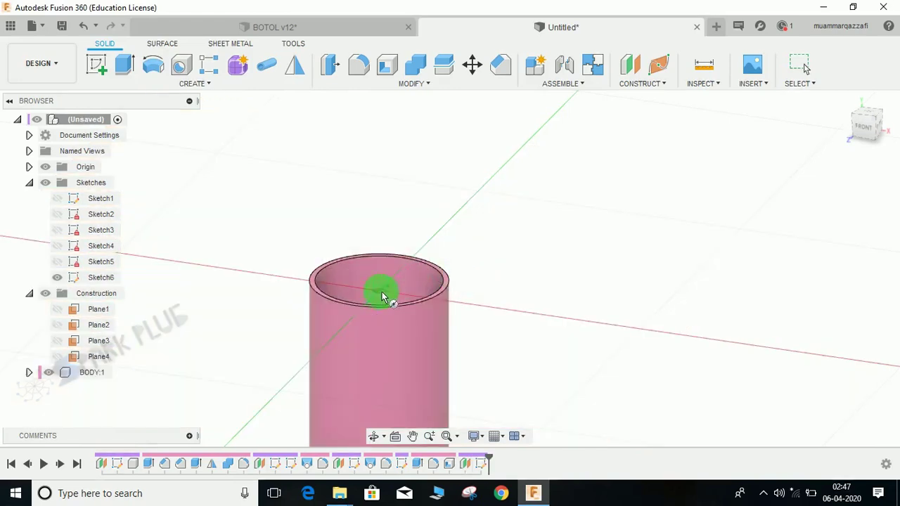
{"action": "left_click", "coordinate": [378, 292]}
{"action": "type", "text": "28"}
{"action": "key", "text": "Return"}
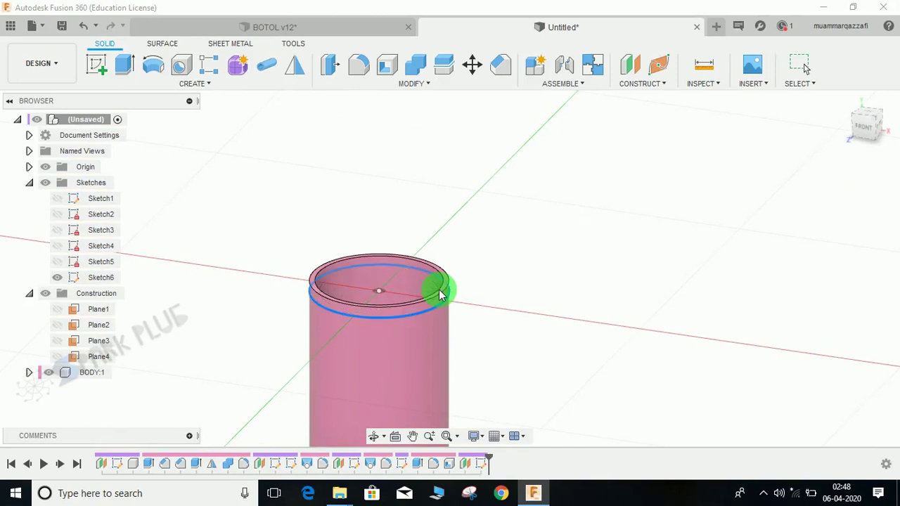
Extend the coil downward along the neck to a height of -20 mm.
{"action": "scroll", "coordinate": [440, 294], "scroll_direction": "down", "scroll_amount": 3}
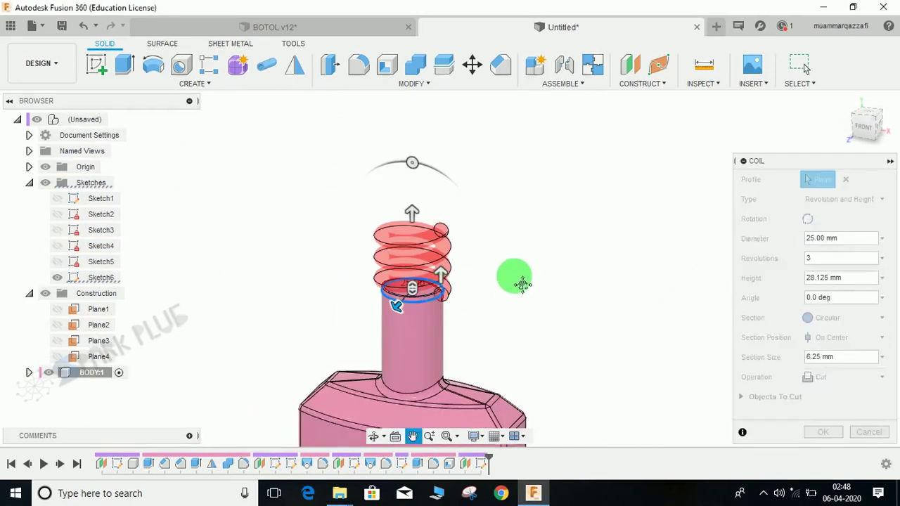
{"action": "scroll", "coordinate": [513, 238], "scroll_direction": "up", "scroll_amount": 3}
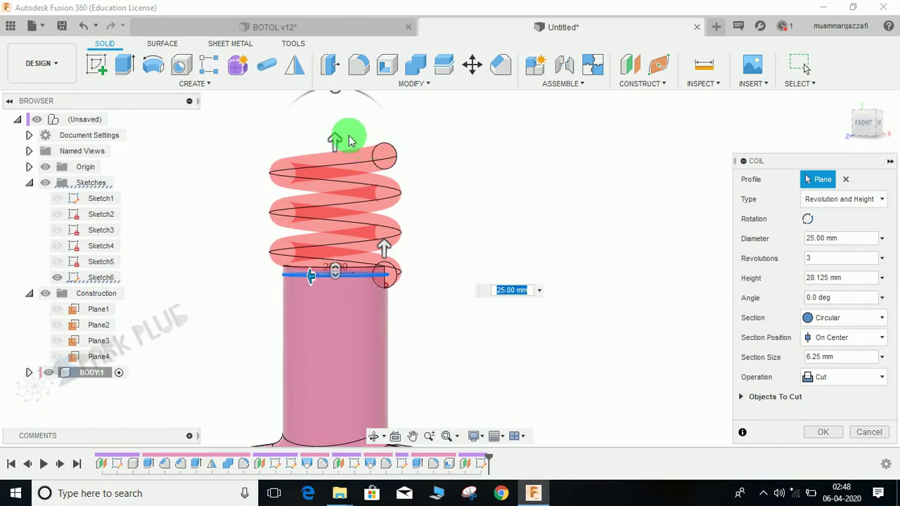
{"action": "left_click_drag", "start_coordinate": [335, 143], "coordinate": [356, 340]}
{"action": "middle_click_drag", "start_coordinate": [405, 309], "coordinate": [426, 255]}
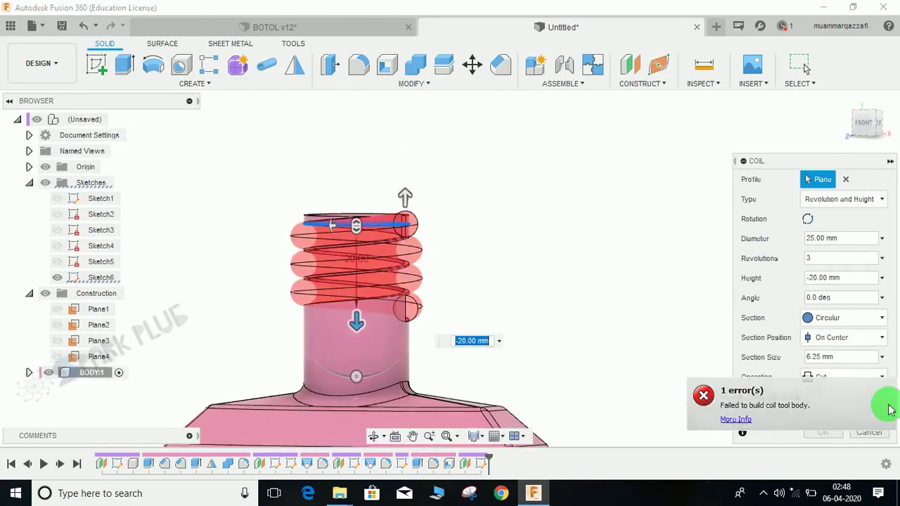
Give the coil a Triangular (External) section with a section size of 1.5 mm.
{"action": "left_click_drag", "start_coordinate": [806, 161], "coordinate": [554, 112]}
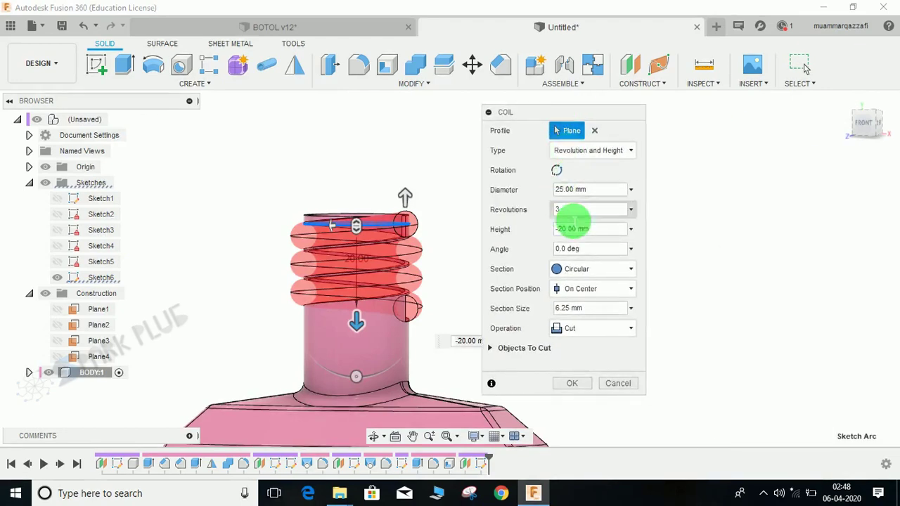
{"action": "left_click", "coordinate": [603, 274]}
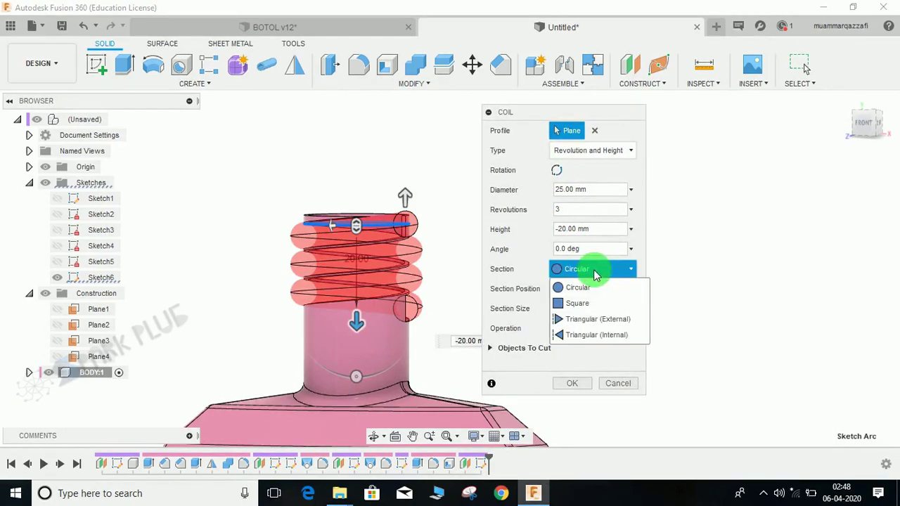
{"action": "left_click", "coordinate": [598, 319]}
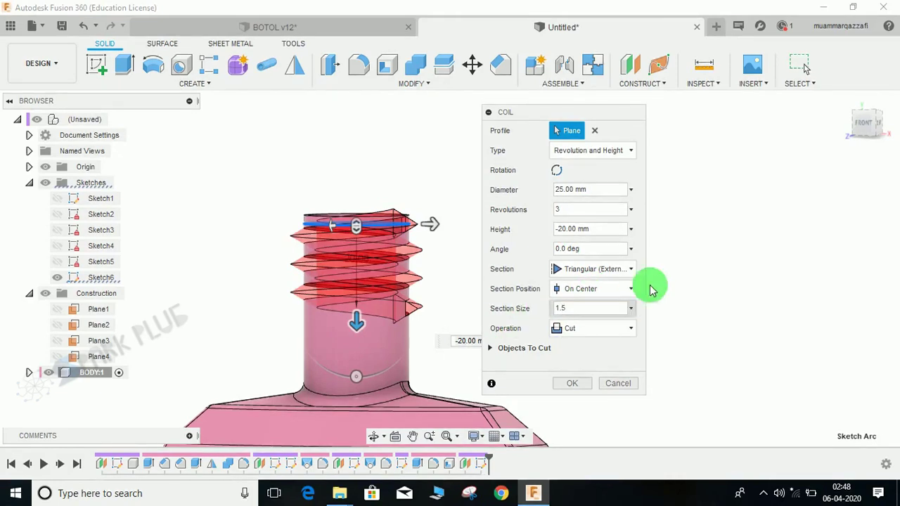
{"action": "scroll", "coordinate": [408, 251], "scroll_direction": "up", "scroll_amount": 5}
{"action": "middle_click_drag", "start_coordinate": [415, 264], "coordinate": [210, 297], "text": "shift"}
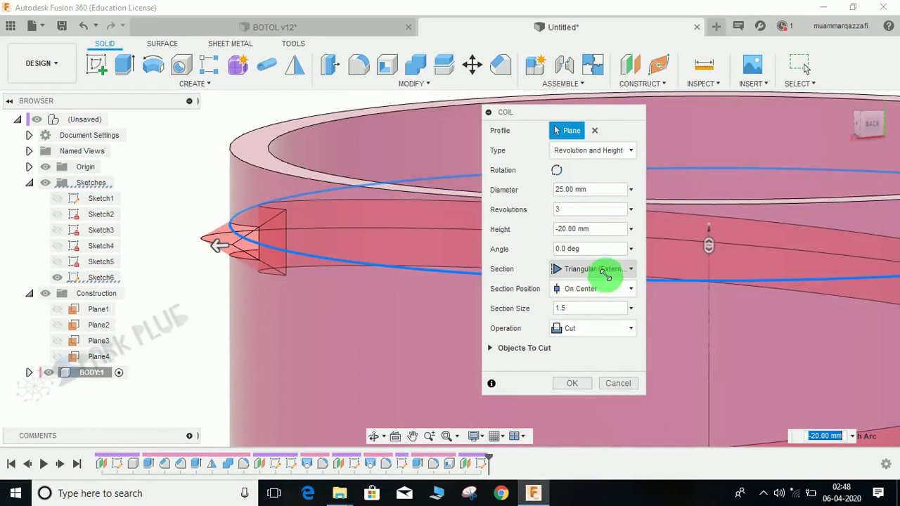
Set the coil's section position to Outside and its operation to Join, and check the thread preview around the neck.
{"action": "left_click", "coordinate": [622, 288]}
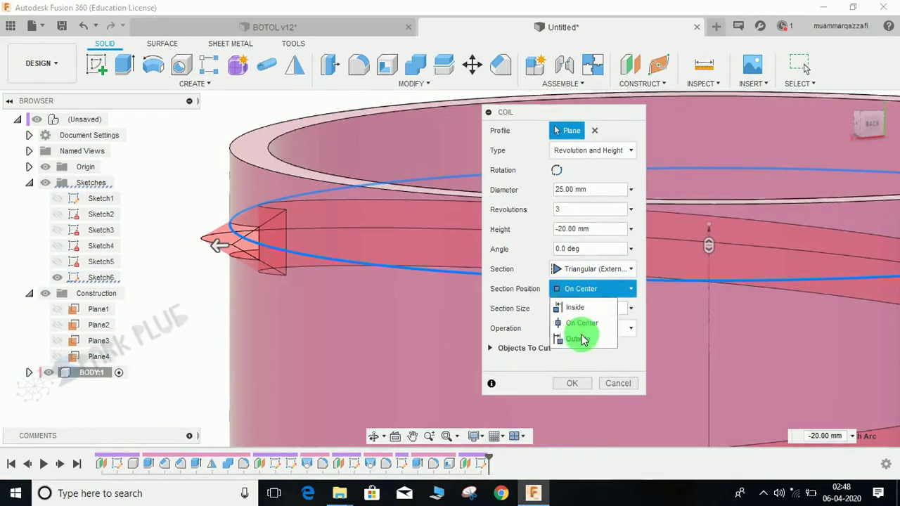
{"action": "left_click", "coordinate": [577, 340]}
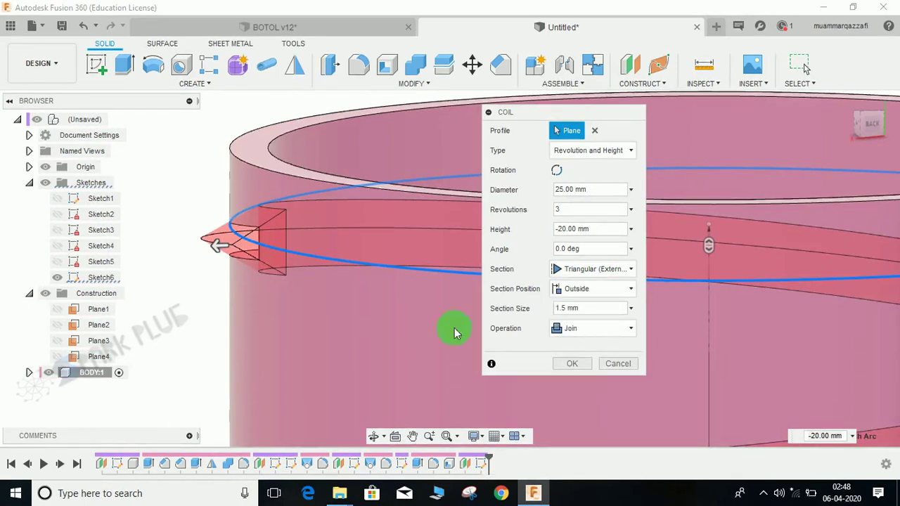
{"action": "scroll", "coordinate": [301, 295], "scroll_direction": "down", "scroll_amount": 4}
{"action": "scroll", "coordinate": [302, 296], "scroll_direction": "down", "scroll_amount": 3}
{"action": "middle_click_drag", "start_coordinate": [339, 344], "coordinate": [450, 324]}
{"action": "scroll", "coordinate": [382, 295], "scroll_direction": "down", "scroll_amount": 3}
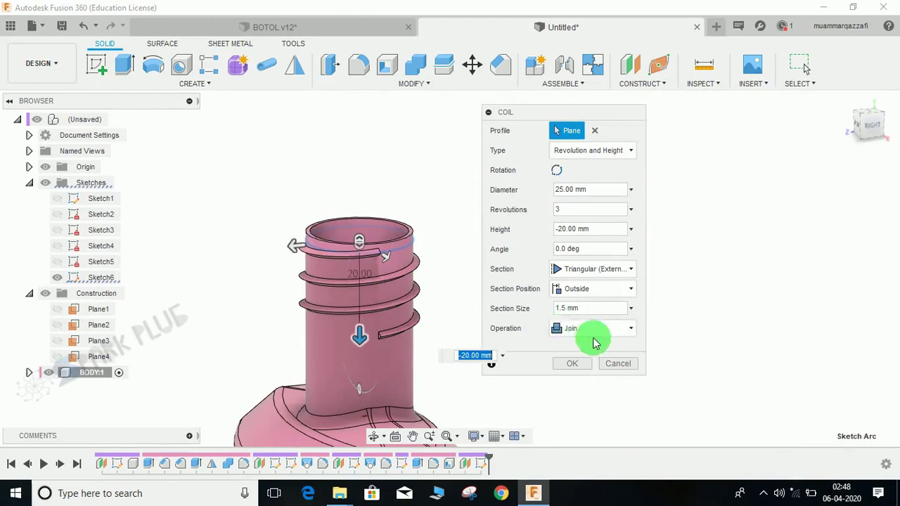
Create the joined triangular coil thread around the bottle neck and look over the result.
{"action": "left_click", "coordinate": [574, 364]}
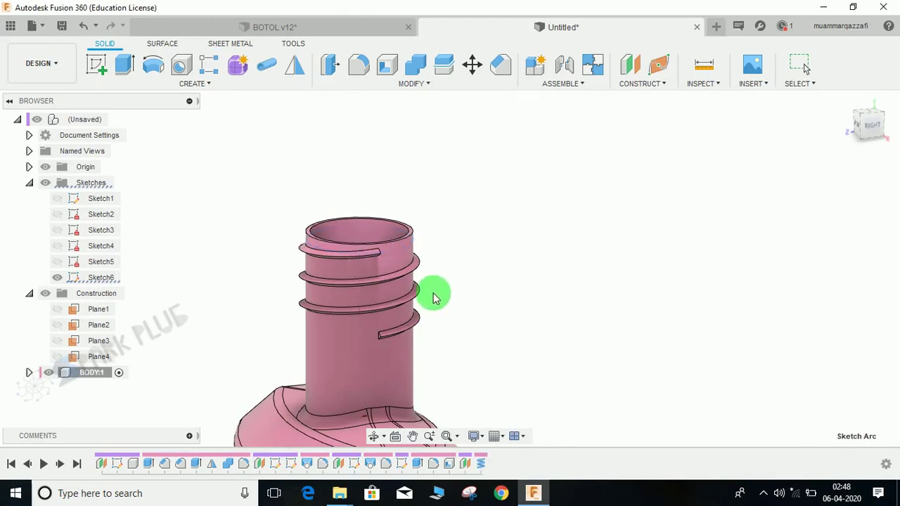
{"action": "mouse_move", "coordinate": [373, 288]}
{"action": "middle_mouse_down", "text": "shift"}
{"action": "mouse_move", "coordinate": [412, 306]}
{"action": "mouse_move", "coordinate": [422, 341]}
{"action": "mouse_move", "coordinate": [520, 272]}
{"action": "mouse_move", "coordinate": [426, 237]}
{"action": "mouse_move", "coordinate": [387, 261]}
{"action": "mouse_move", "coordinate": [508, 288]}
{"action": "mouse_move", "coordinate": [353, 259]}
{"action": "mouse_move", "coordinate": [338, 281]}
{"action": "mouse_move", "coordinate": [508, 279]}
{"action": "mouse_move", "coordinate": [409, 253]}
{"action": "mouse_move", "coordinate": [357, 263]}
{"action": "mouse_move", "coordinate": [458, 286]}
{"action": "mouse_move", "coordinate": [522, 261]}
{"action": "mouse_move", "coordinate": [420, 279]}
{"action": "mouse_move", "coordinate": [445, 301]}
{"action": "mouse_move", "coordinate": [500, 263]}
{"action": "mouse_move", "coordinate": [526, 283]}
{"action": "mouse_move", "coordinate": [430, 239]}
{"action": "middle_mouse_up", "text": "shift"}
{"action": "scroll", "coordinate": [506, 279], "scroll_direction": "down", "scroll_amount": 3}
Inspect the neck's collar and threads in the BOTOL v12 design, show its cap component, and return to the untitled design.
{"action": "left_click", "coordinate": [350, 29]}
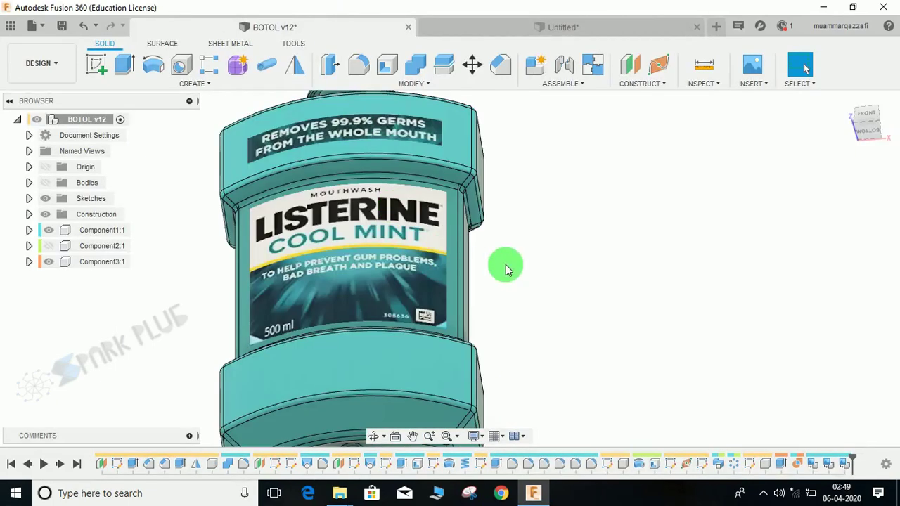
{"action": "middle_click_drag", "start_coordinate": [481, 329], "coordinate": [371, 237], "text": "shift"}
{"action": "scroll", "coordinate": [371, 237], "scroll_direction": "up", "scroll_amount": 3}
{"action": "middle_click_drag", "start_coordinate": [241, 241], "coordinate": [338, 203], "text": "shift"}
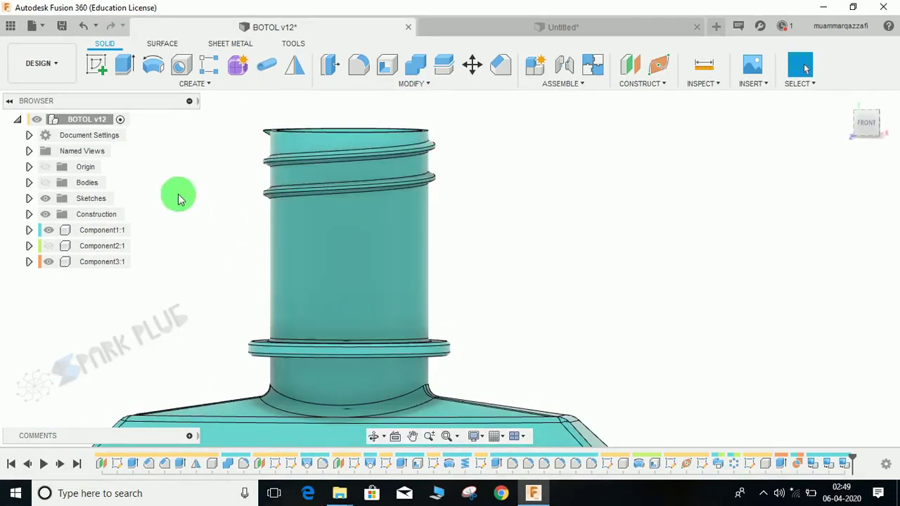
{"action": "left_click", "coordinate": [48, 245]}
{"action": "scroll", "coordinate": [237, 248], "scroll_direction": "down", "scroll_amount": 3}
{"action": "scroll", "coordinate": [227, 98], "scroll_direction": "up", "scroll_amount": 5}
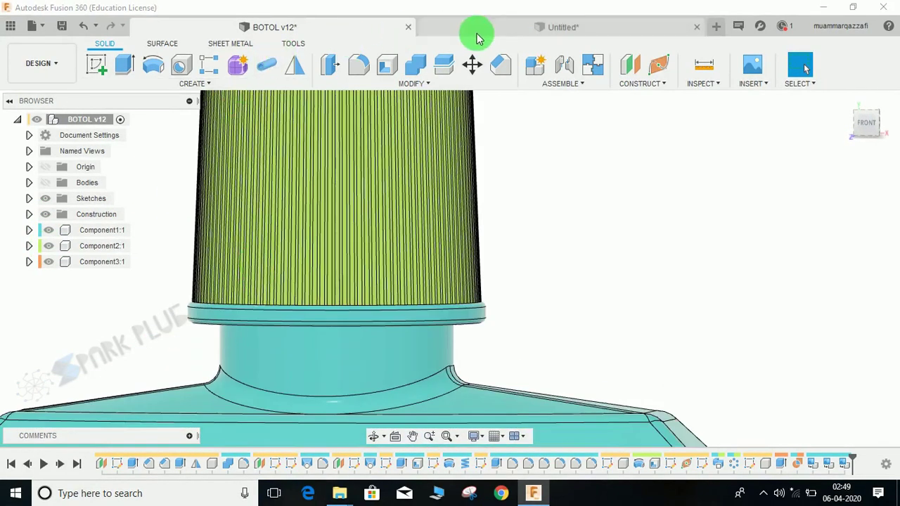
{"action": "left_click", "coordinate": [508, 31]}
Start a sketch on the front origin plane through the bottle and enable Slice to expose the neck's cross-section.
{"action": "middle_click_drag", "start_coordinate": [529, 129], "coordinate": [425, 82]}
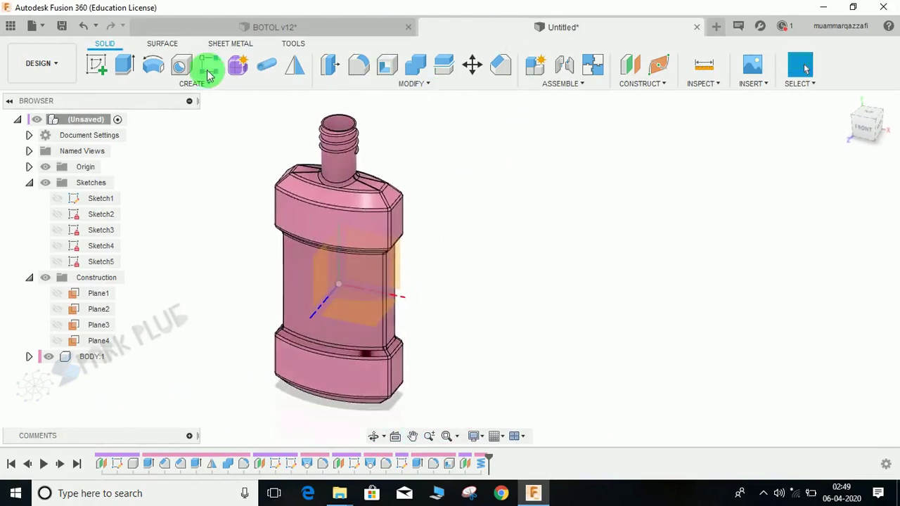
{"action": "left_click", "coordinate": [86, 74]}
{"action": "scroll", "coordinate": [398, 266], "scroll_direction": "up", "scroll_amount": 3}
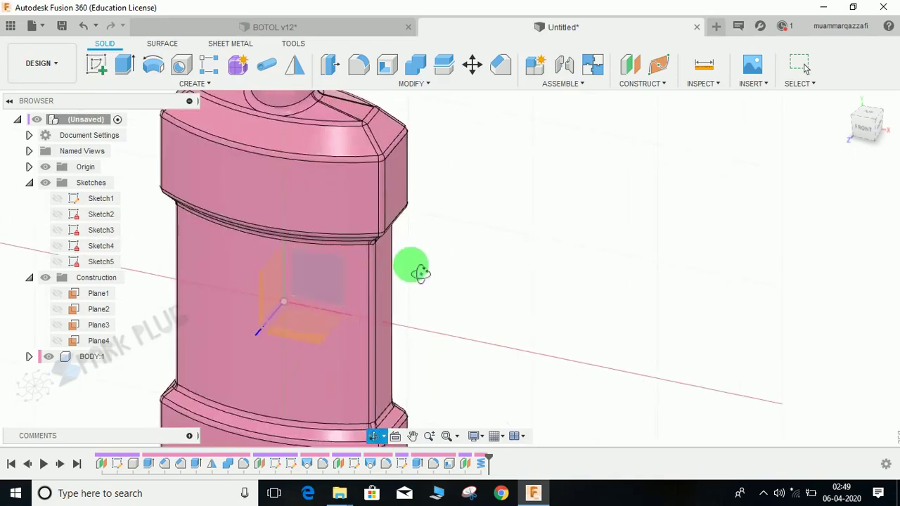
{"action": "middle_click_drag", "start_coordinate": [412, 263], "coordinate": [363, 252], "text": "shift"}
{"action": "middle_click_drag", "start_coordinate": [401, 283], "coordinate": [459, 285], "text": "shift"}
{"action": "scroll", "coordinate": [350, 290], "scroll_direction": "down", "scroll_amount": 5}
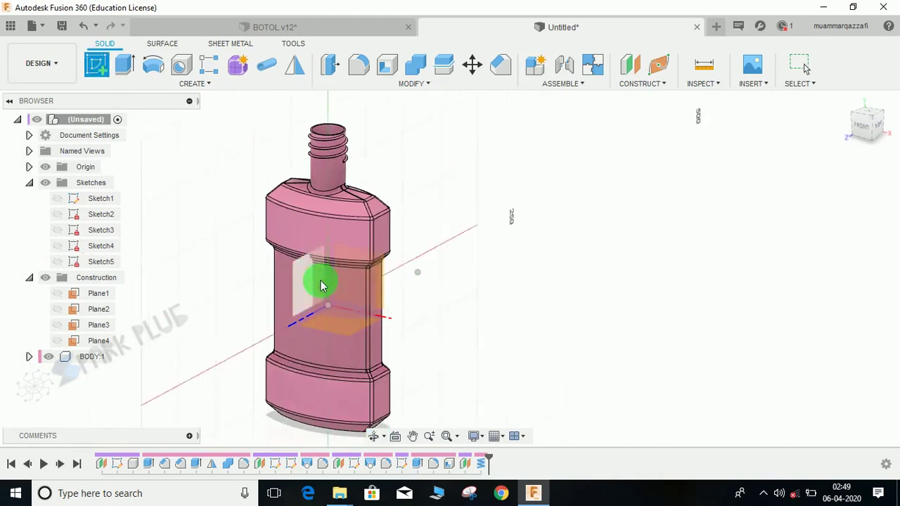
{"action": "left_click", "coordinate": [384, 269]}
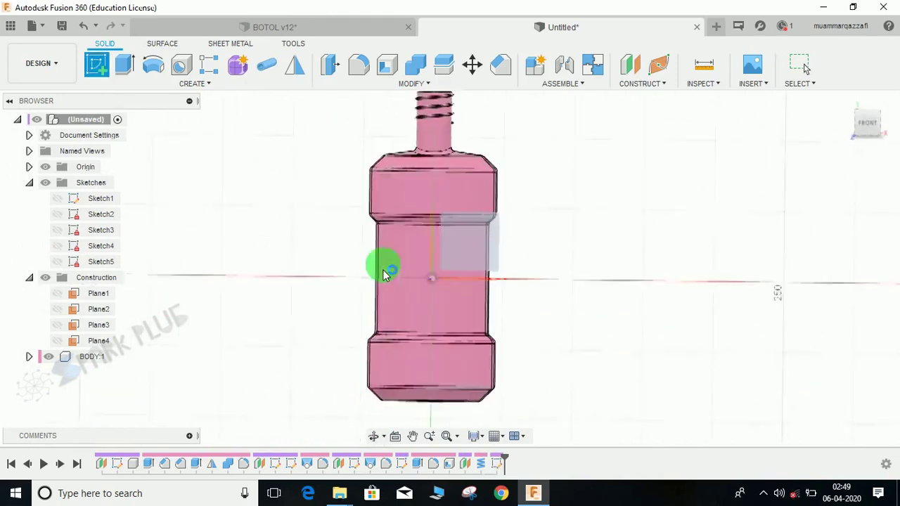
{"action": "scroll", "coordinate": [474, 177], "scroll_direction": "up", "scroll_amount": 3}
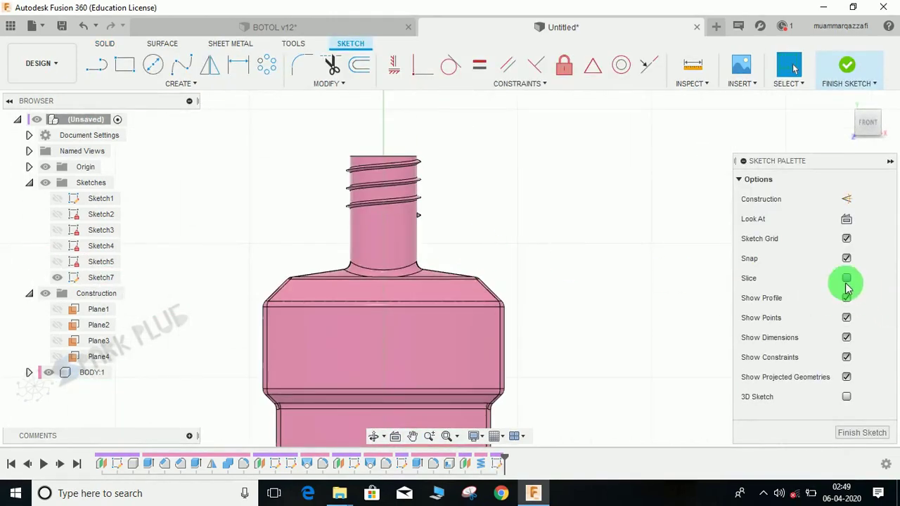
{"action": "left_click", "coordinate": [847, 280]}
{"action": "scroll", "coordinate": [412, 251], "scroll_direction": "up", "scroll_amount": 4}
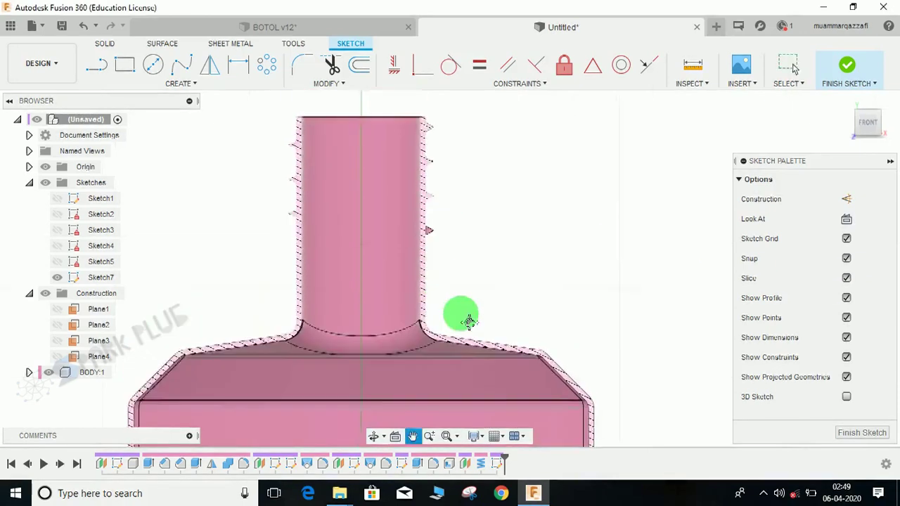
{"action": "middle_click_drag", "start_coordinate": [468, 321], "coordinate": [483, 367]}
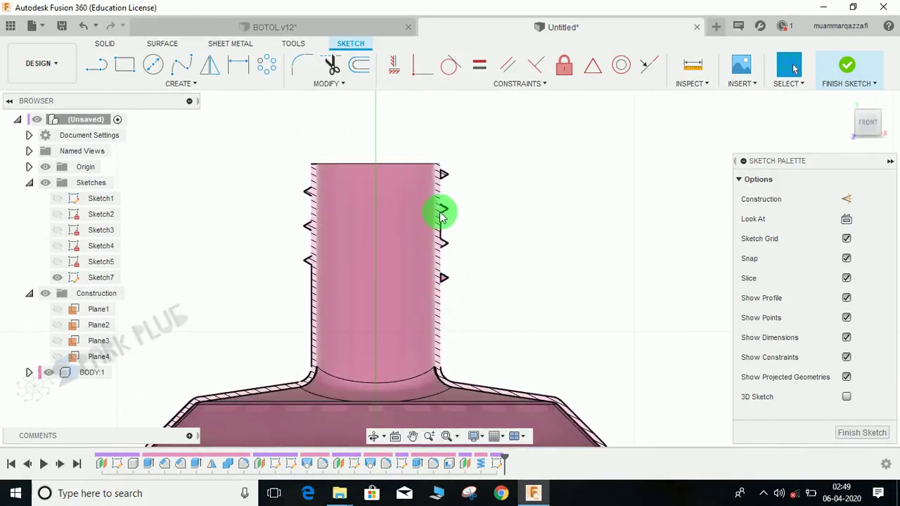
{"action": "mouse_move", "coordinate": [527, 271]}
{"action": "middle_mouse_down"}
{"action": "mouse_move", "coordinate": [490, 229]}
{"action": "mouse_move", "coordinate": [498, 282]}
{"action": "mouse_move", "coordinate": [480, 290]}
{"action": "middle_mouse_up"}
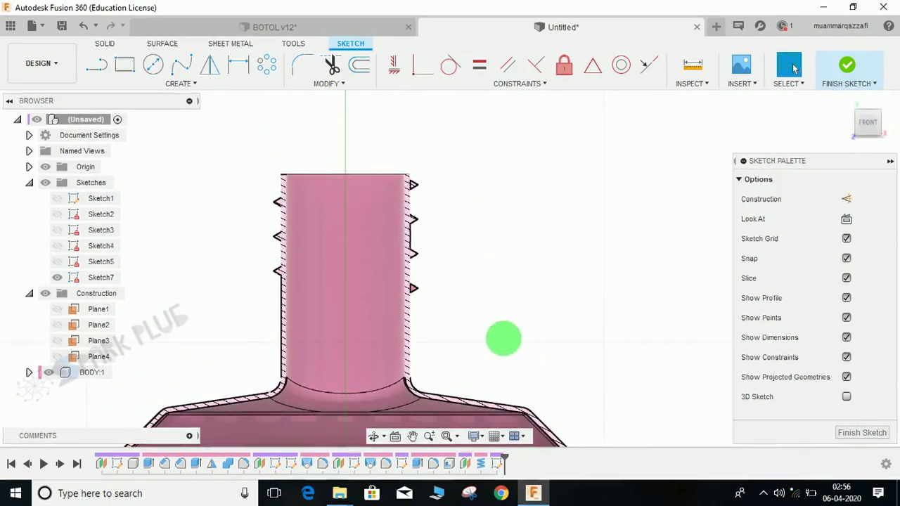
Sketch a closed L-shaped line profile about 12 mm wide and 7.5 mm tall just outside the neck's lower wall.
{"action": "middle_click_drag", "start_coordinate": [501, 337], "coordinate": [398, 297]}
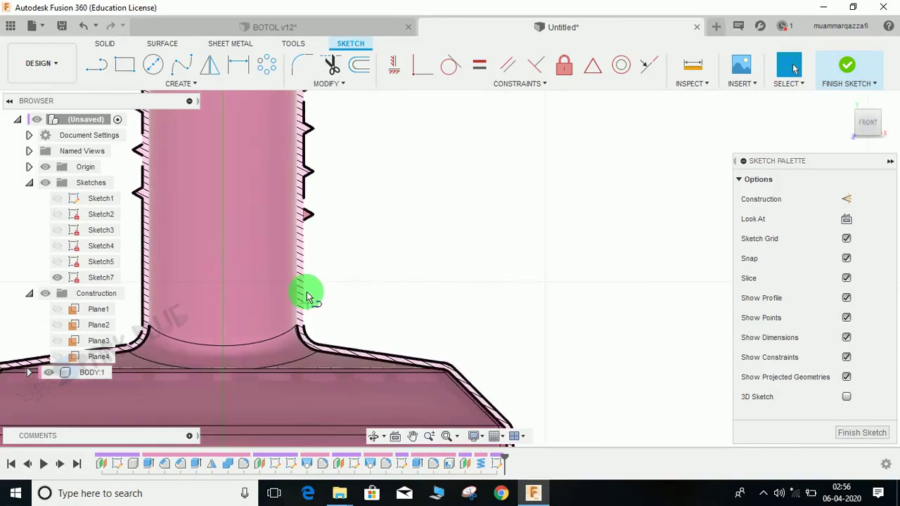
{"action": "left_click", "coordinate": [310, 284]}
{"action": "left_click", "coordinate": [380, 287]}
{"action": "scroll", "coordinate": [385, 336], "scroll_direction": "up", "scroll_amount": 1}
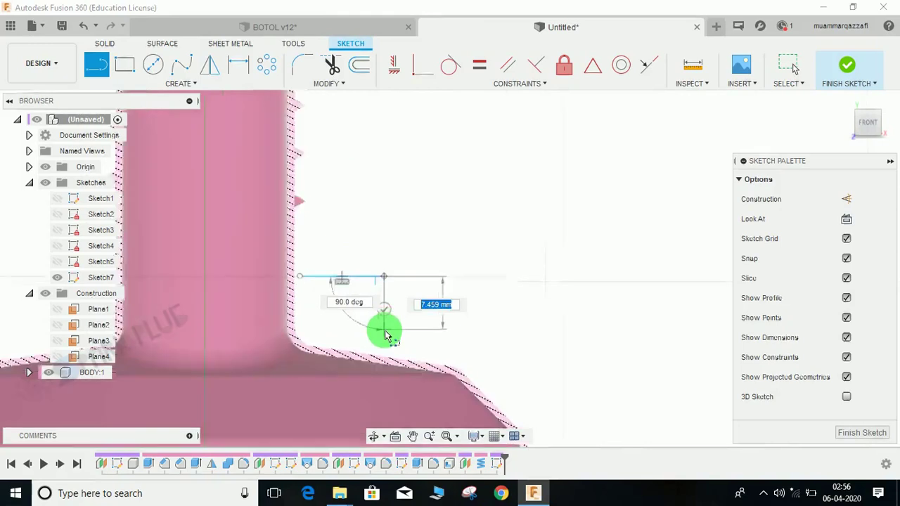
{"action": "left_click", "coordinate": [384, 331]}
{"action": "scroll", "coordinate": [384, 331], "scroll_direction": "up", "scroll_amount": 1}
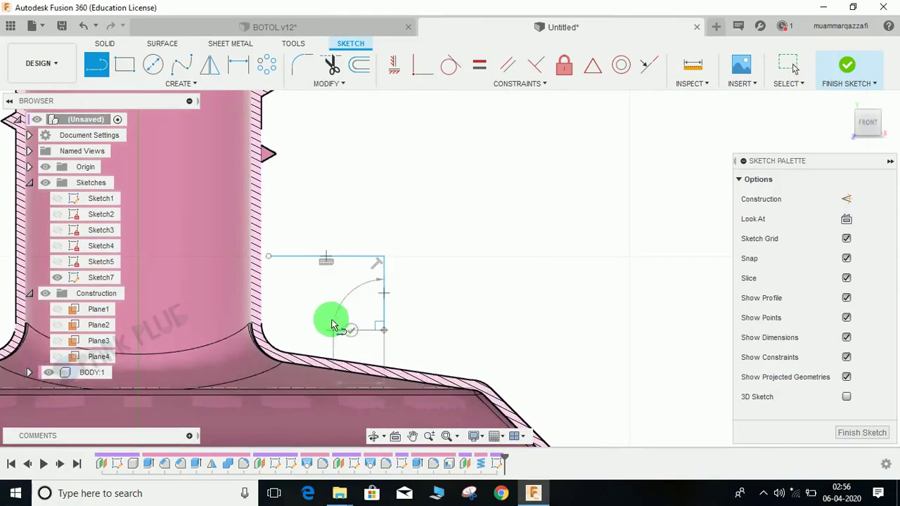
{"action": "left_click", "coordinate": [334, 328]}
{"action": "left_click", "coordinate": [334, 282]}
{"action": "mouse_move", "coordinate": [294, 281]}
{"action": "left_mouse_down"}
{"action": "mouse_move", "coordinate": [268, 282]}
{"action": "mouse_move", "coordinate": [267, 261]}
{"action": "mouse_move", "coordinate": [263, 275]}
{"action": "mouse_move", "coordinate": [275, 292]}
{"action": "mouse_move", "coordinate": [263, 263]}
{"action": "mouse_move", "coordinate": [256, 268]}
{"action": "mouse_move", "coordinate": [256, 190]}
{"action": "left_mouse_up"}
Set the profile's top edge to 3.8 mm and move its inner vertical edge back within that width.
{"action": "scroll", "coordinate": [270, 289], "scroll_direction": "down", "scroll_amount": 1}
{"action": "scroll", "coordinate": [272, 291], "scroll_direction": "up", "scroll_amount": 2}
{"action": "key", "text": "d"}
{"action": "left_click", "coordinate": [366, 189]}
{"action": "left_click", "coordinate": [379, 150]}
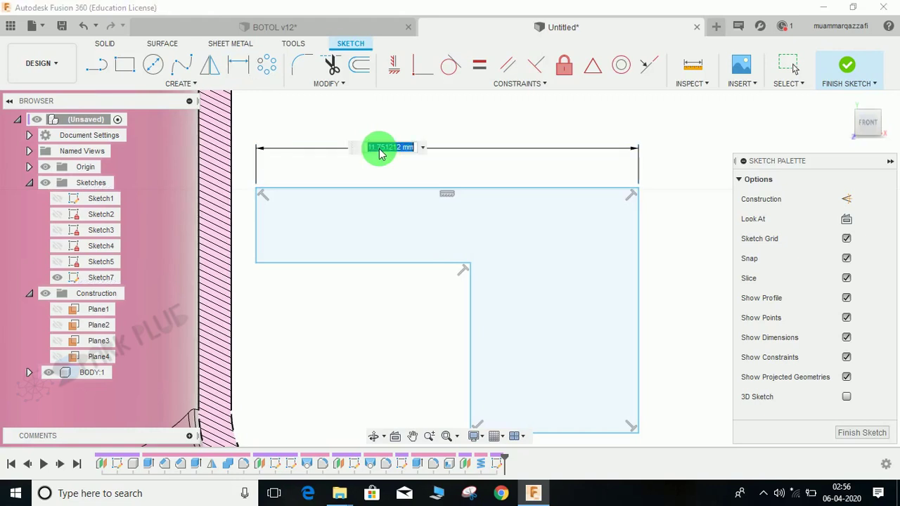
{"action": "type", "text": "3.8"}
{"action": "key", "text": "Return"}
{"action": "middle_click_drag", "start_coordinate": [414, 190], "coordinate": [490, 255]}
{"action": "left_click_drag", "start_coordinate": [491, 254], "coordinate": [309, 255]}
{"action": "middle_click_drag", "start_coordinate": [309, 255], "coordinate": [315, 307]}
{"action": "key", "text": "d"}
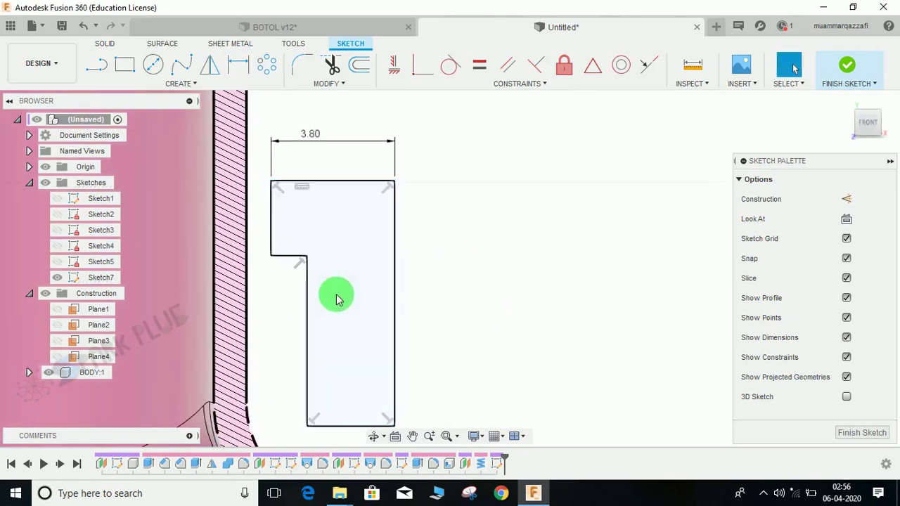
{"action": "left_click", "coordinate": [270, 222]}
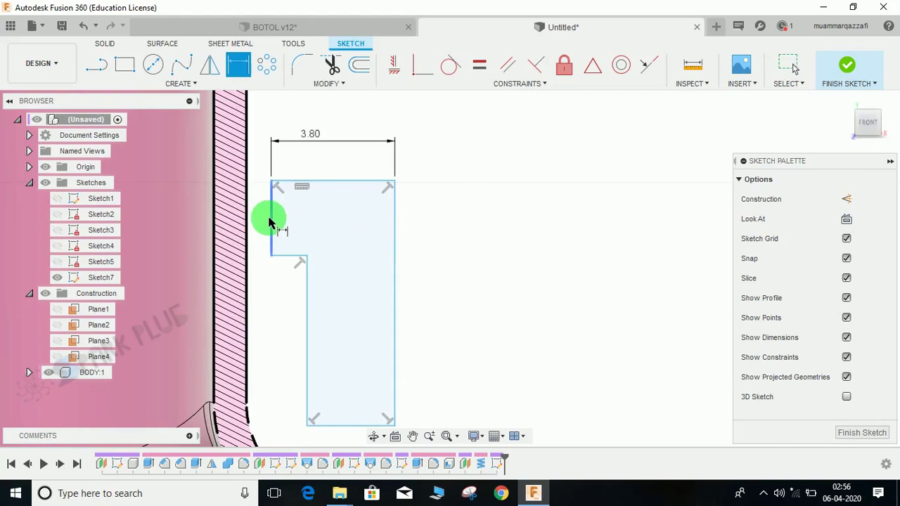
{"action": "left_click", "coordinate": [258, 220]}
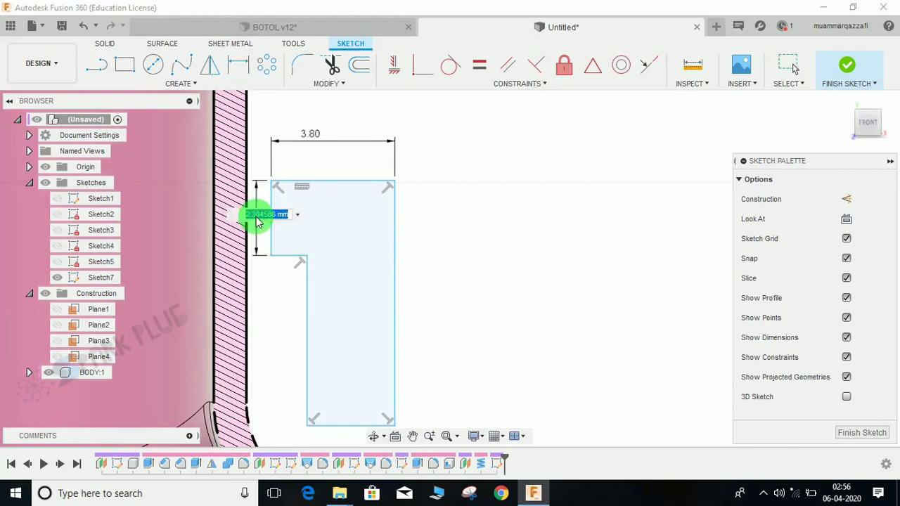
{"action": "key", "text": "Return"}
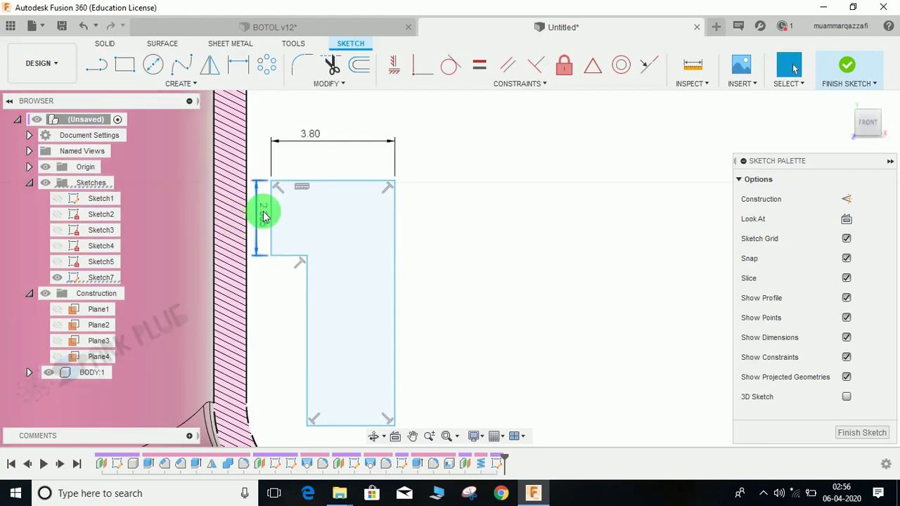
{"action": "key", "text": "Delete"}
Dimension the profile's lower leg with a 1 mm high inner edge and a 1.5 mm wide bottom edge.
{"action": "key", "text": "d"}
{"action": "left_click", "coordinate": [306, 331]}
{"action": "left_click", "coordinate": [287, 332]}
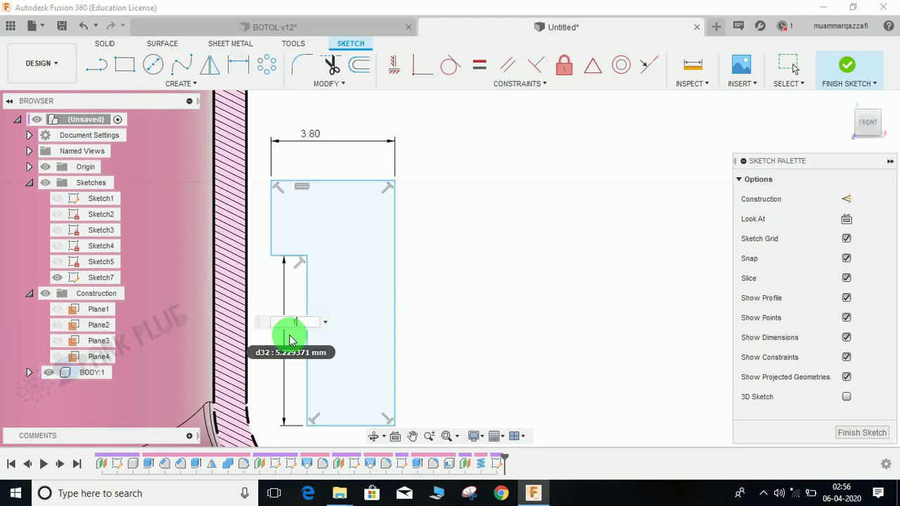
{"action": "key", "text": "Return"}
{"action": "middle_click_drag", "start_coordinate": [319, 340], "coordinate": [324, 278]}
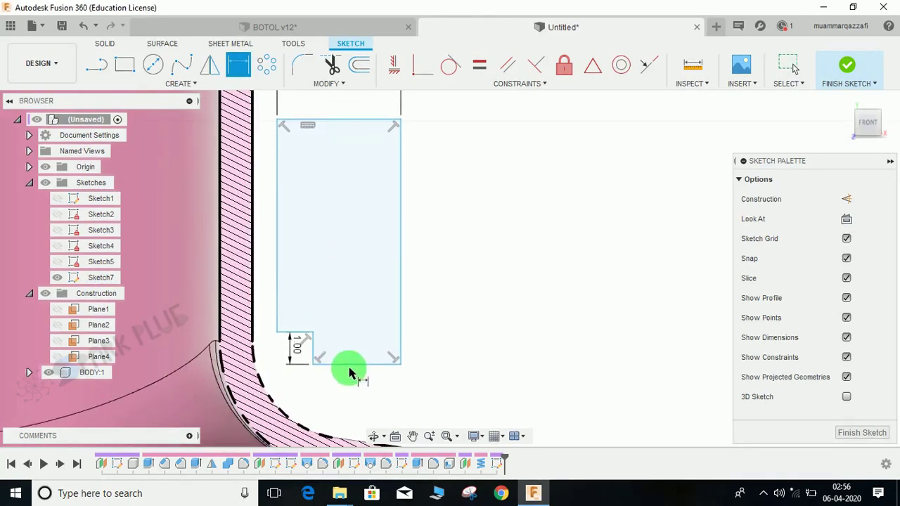
{"action": "left_click", "coordinate": [350, 370]}
{"action": "left_click", "coordinate": [352, 392]}
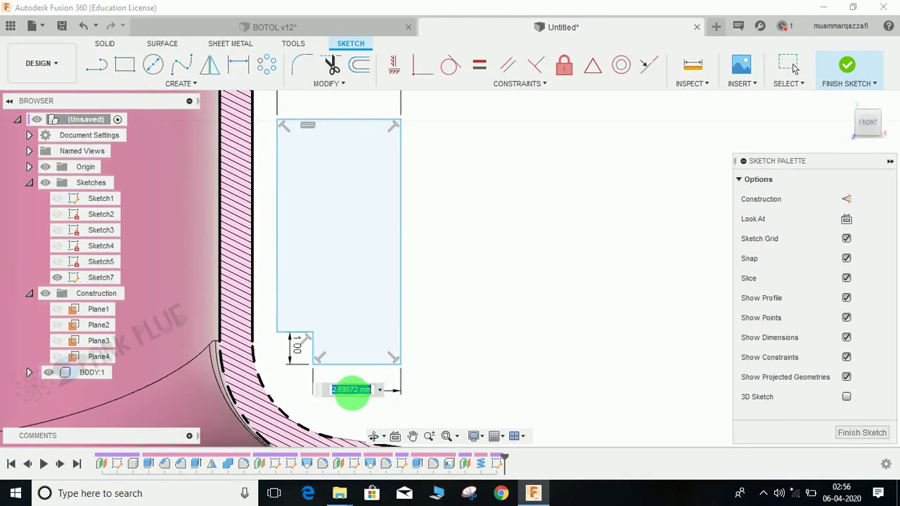
{"action": "type", "text": "1.5"}
{"action": "key", "text": "Return"}
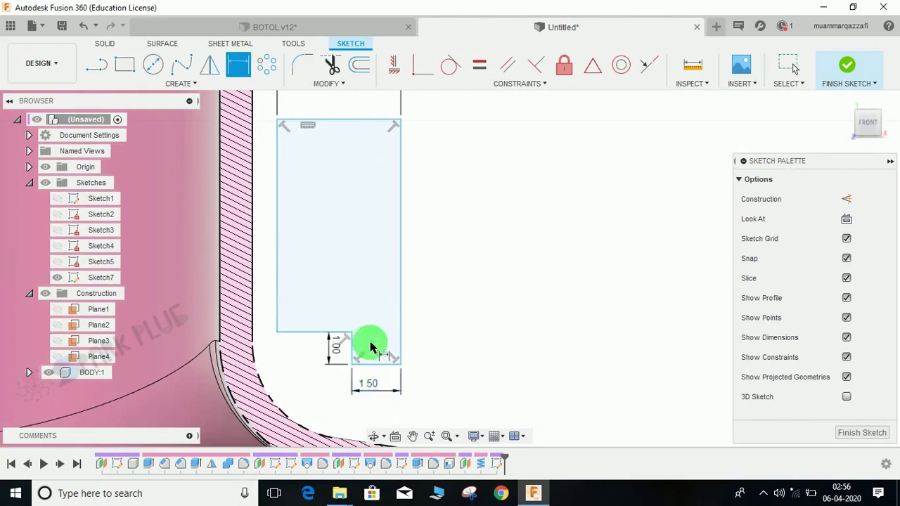
Set the overall height of the profile's outer vertical edge to 2.2 mm.
{"action": "left_click", "coordinate": [403, 241]}
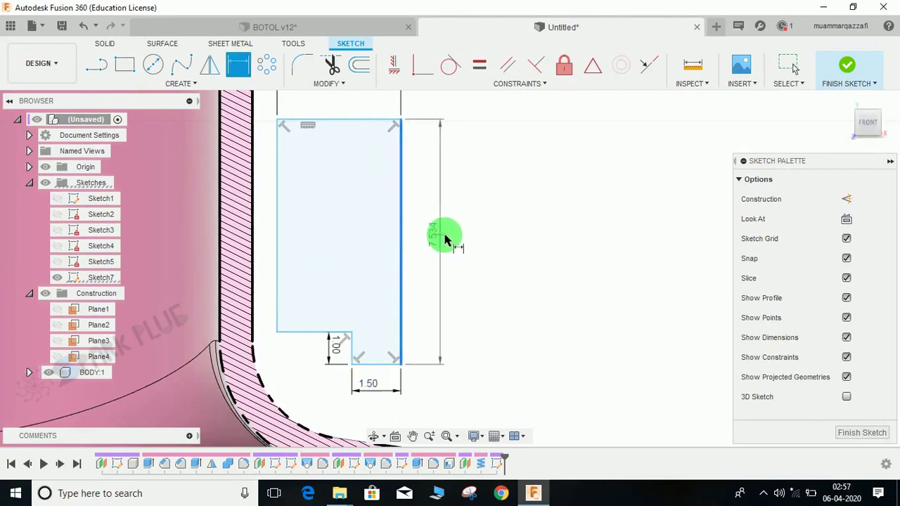
{"action": "left_click", "coordinate": [446, 237]}
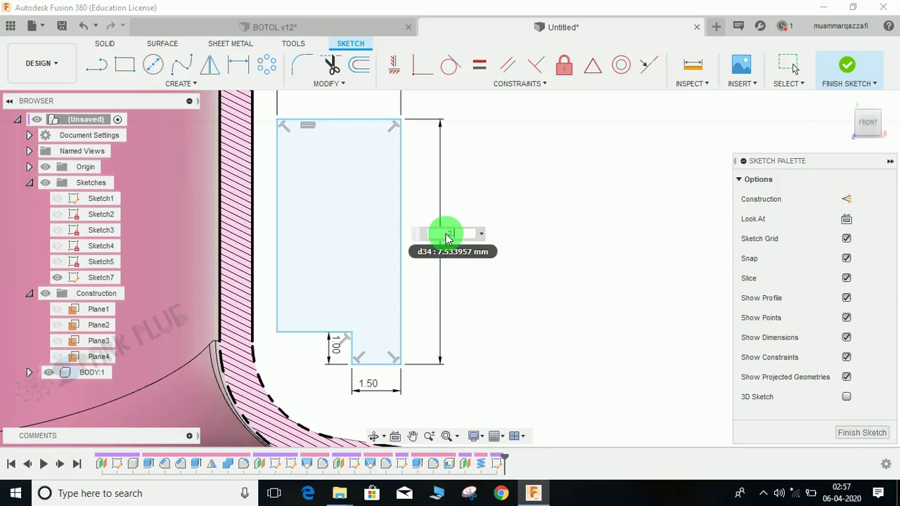
{"action": "type", "text": "2.2"}
{"action": "key", "text": "Return"}
{"action": "scroll", "coordinate": [455, 364], "scroll_direction": "down", "scroll_amount": 2}
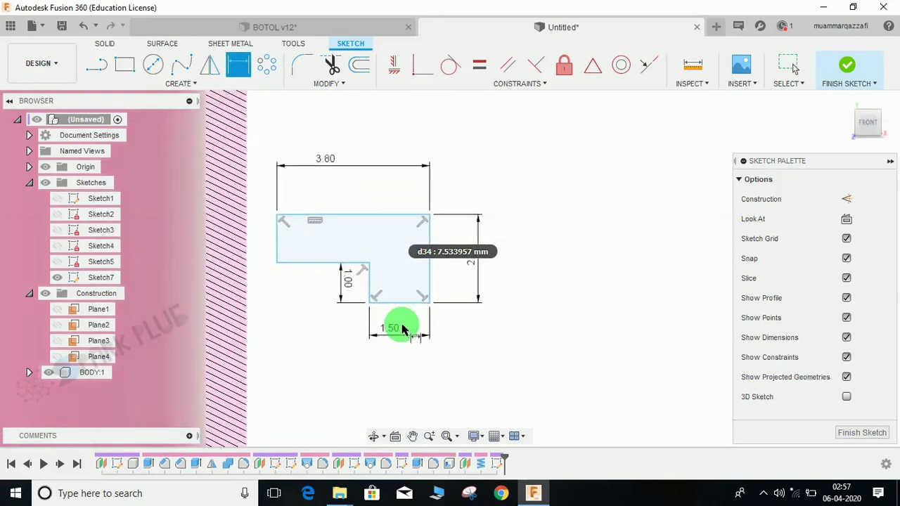
Dimension the horizontal distance from the origin to the profile's neck-side edge, placing that edge within the neck wall.
{"action": "scroll", "coordinate": [358, 317], "scroll_direction": "down", "scroll_amount": 2}
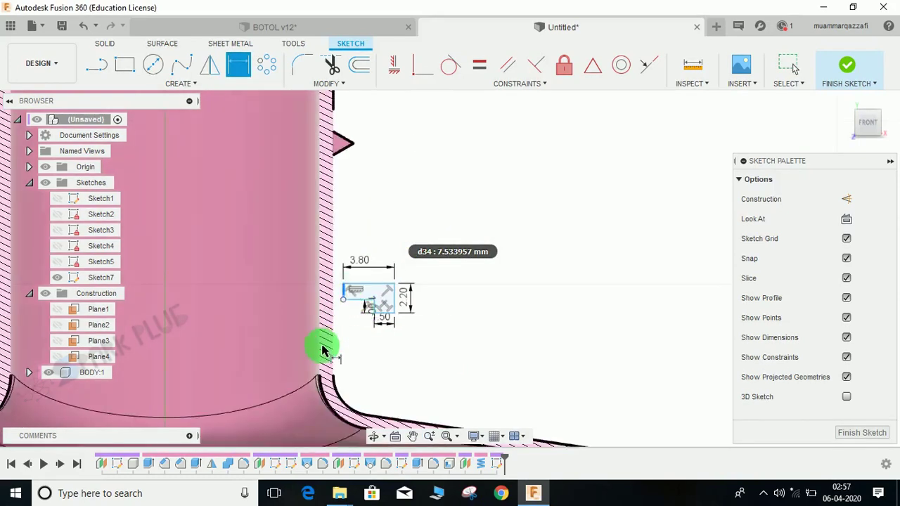
{"action": "scroll", "coordinate": [325, 352], "scroll_direction": "down", "scroll_amount": 7}
{"action": "middle_click_drag", "start_coordinate": [329, 364], "coordinate": [364, 191]}
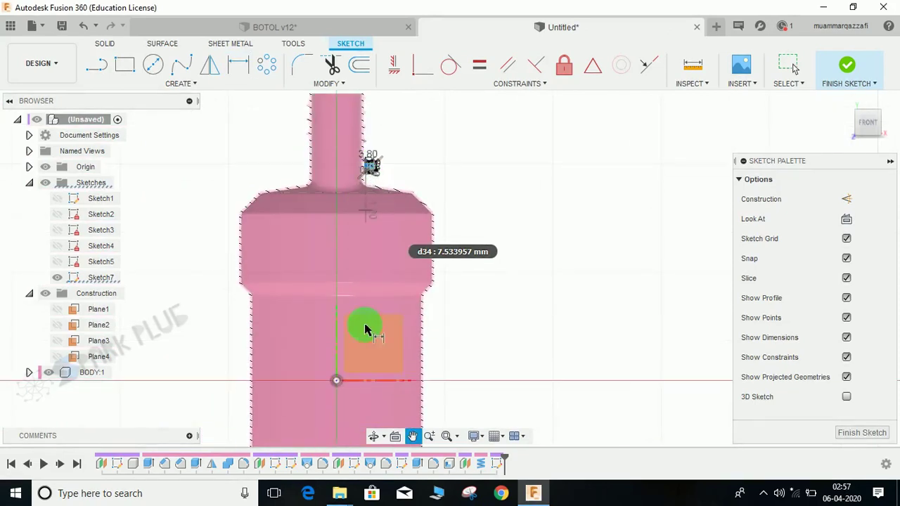
{"action": "left_click", "coordinate": [336, 382]}
{"action": "middle_click_drag", "start_coordinate": [338, 228], "coordinate": [313, 359]}
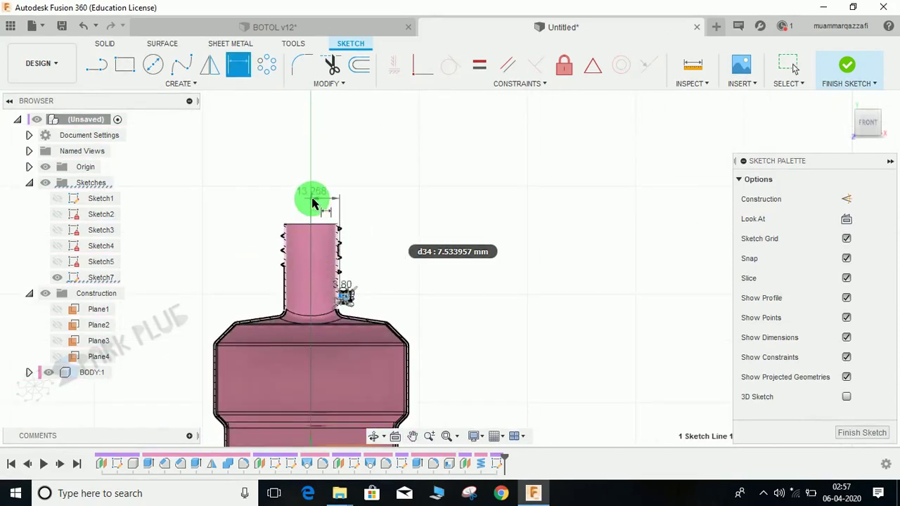
{"action": "left_click", "coordinate": [313, 203]}
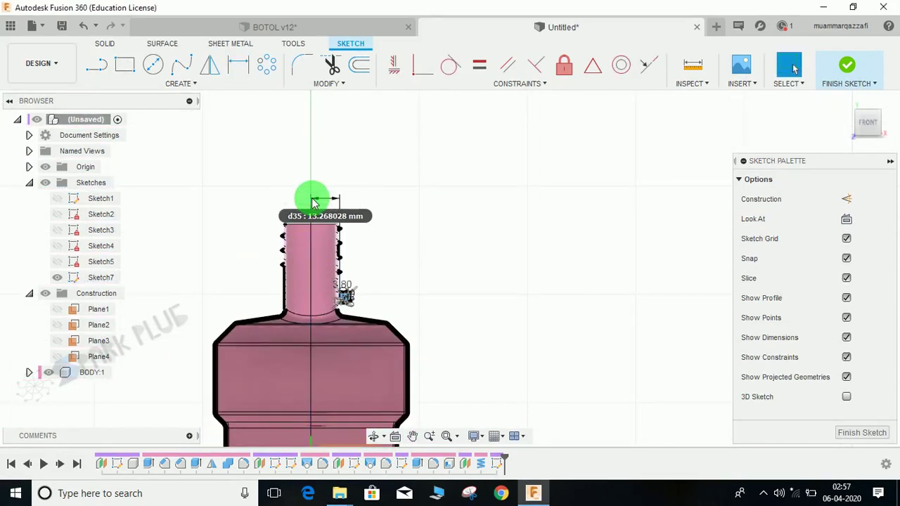
Set the vertical distance from the origin to the profile's bottom edge to 97 mm.
{"action": "scroll", "coordinate": [355, 345], "scroll_direction": "up", "scroll_amount": 6}
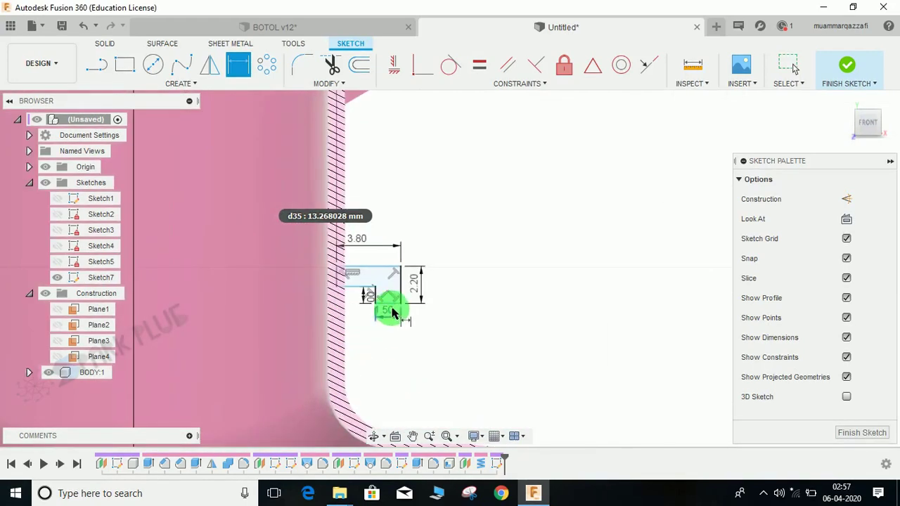
{"action": "scroll", "coordinate": [387, 304], "scroll_direction": "down", "scroll_amount": 8}
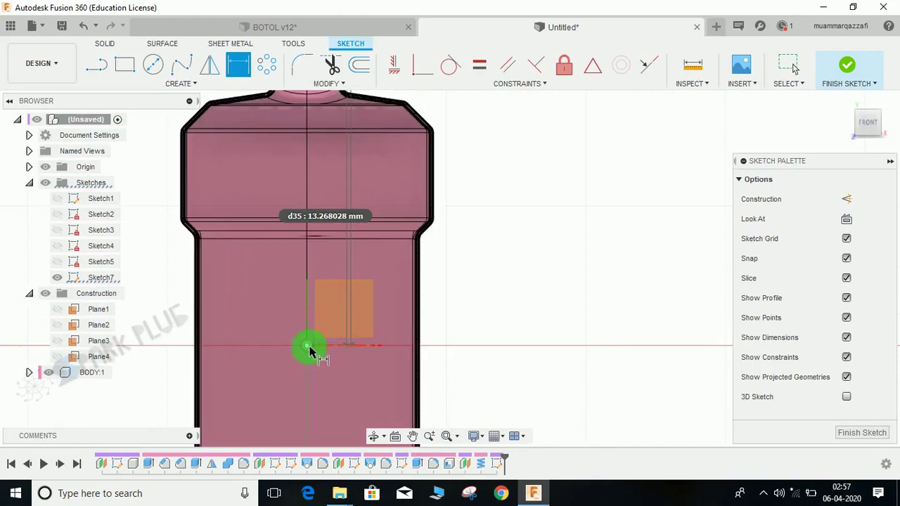
{"action": "left_click", "coordinate": [417, 252]}
{"action": "left_click", "coordinate": [477, 224]}
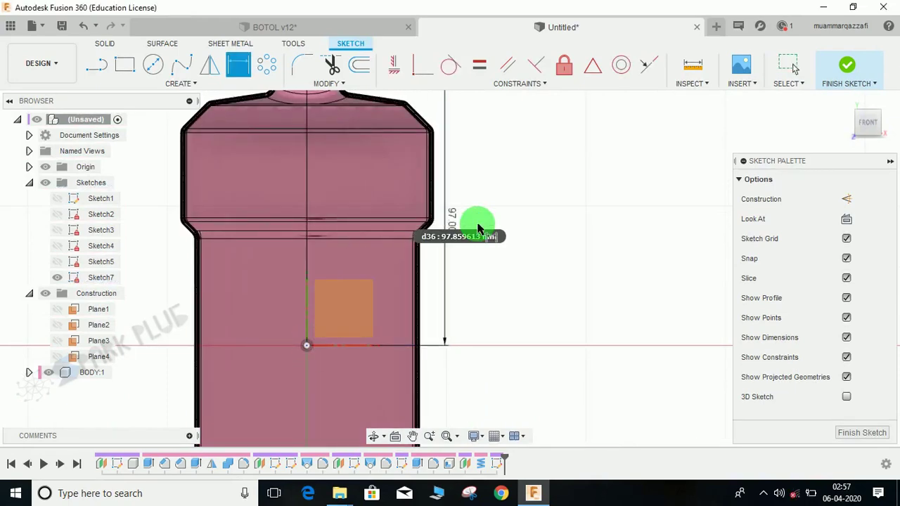
{"action": "scroll", "coordinate": [324, 151], "scroll_direction": "up", "scroll_amount": 6}
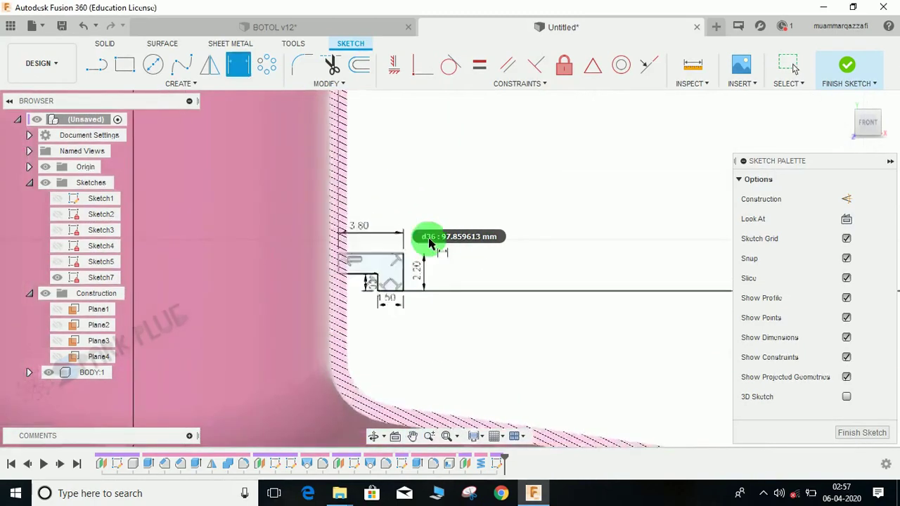
Finish the sketch and set up a revolve of the L-shaped profile around the vertical Y axis, hiding the bottle body to pick the axis.
{"action": "left_click", "coordinate": [846, 67]}
{"action": "scroll", "coordinate": [547, 204], "scroll_direction": "down", "scroll_amount": 3}
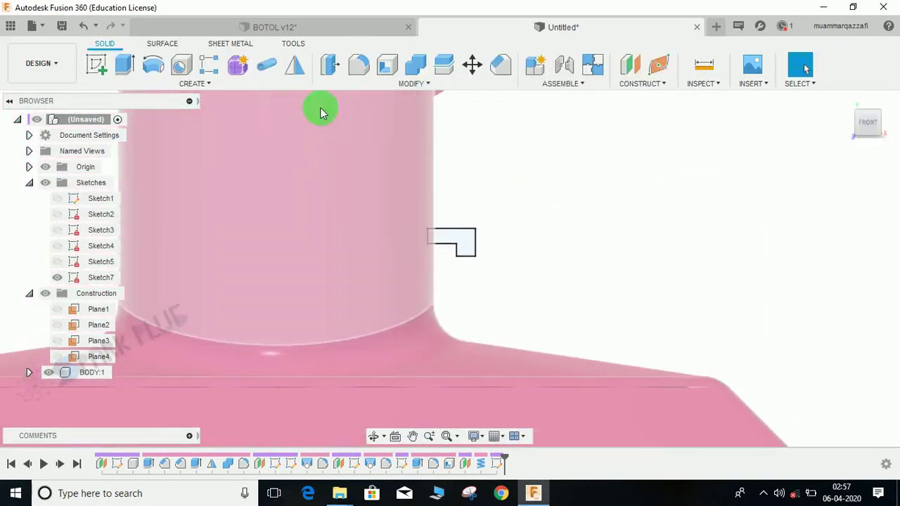
{"action": "left_click", "coordinate": [191, 83]}
{"action": "left_click", "coordinate": [120, 87]}
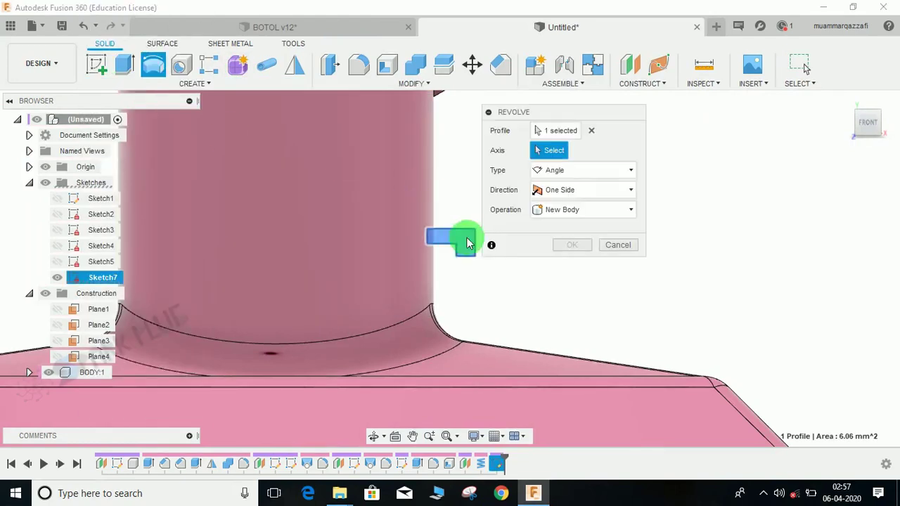
{"action": "scroll", "coordinate": [303, 244], "scroll_direction": "down", "scroll_amount": 4}
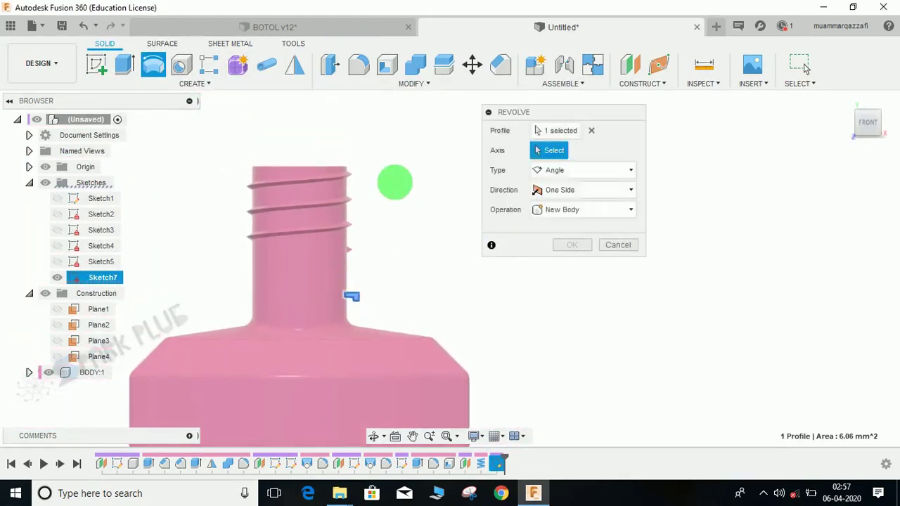
{"action": "scroll", "coordinate": [387, 183], "scroll_direction": "up", "scroll_amount": 5}
{"action": "scroll", "coordinate": [366, 201], "scroll_direction": "down", "scroll_amount": 5}
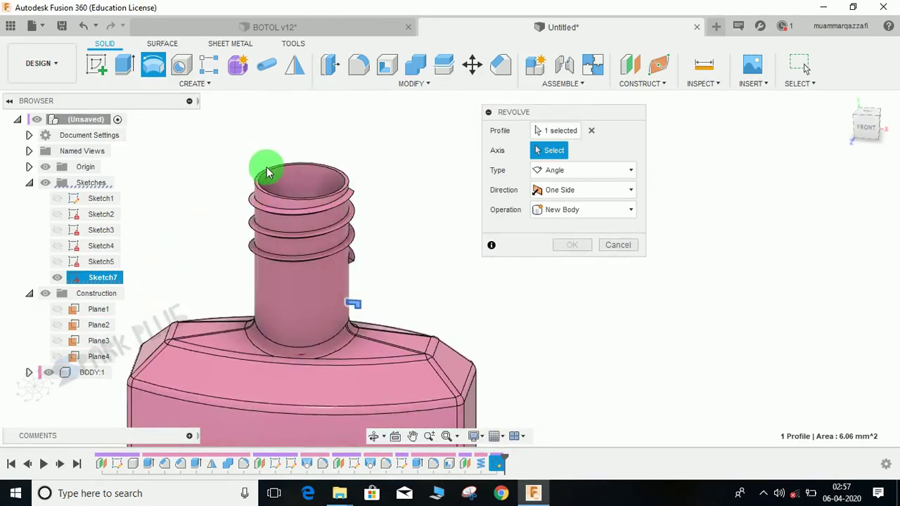
{"action": "scroll", "coordinate": [357, 215], "scroll_direction": "down", "scroll_amount": 6}
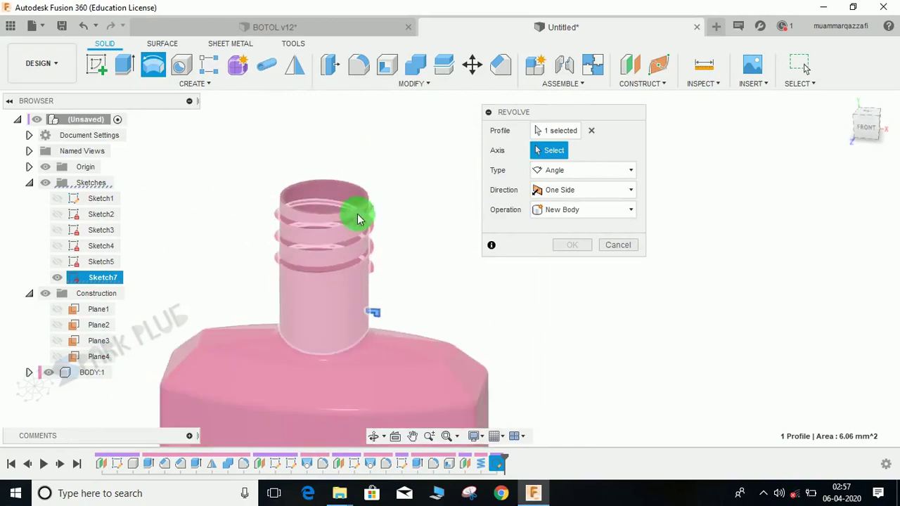
{"action": "scroll", "coordinate": [336, 213], "scroll_direction": "up", "scroll_amount": 3}
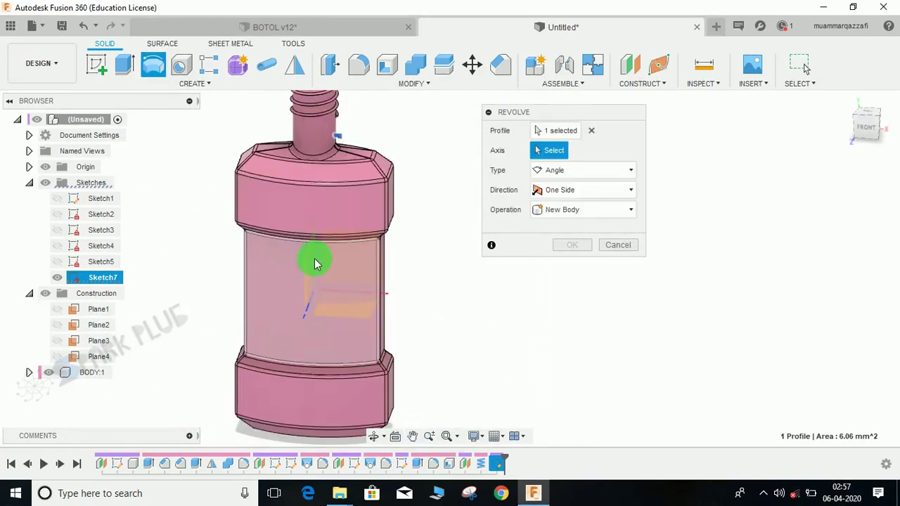
{"action": "scroll", "coordinate": [314, 261], "scroll_direction": "up", "scroll_amount": 4}
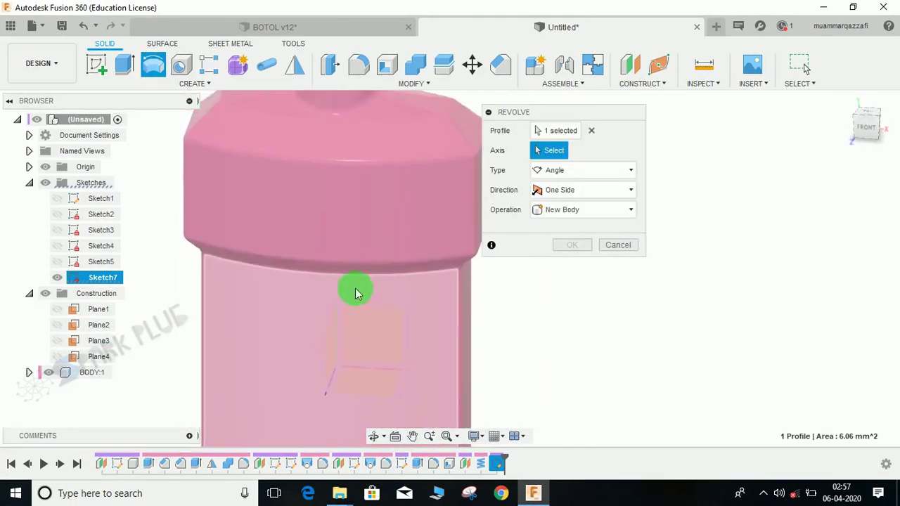
{"action": "left_click", "coordinate": [49, 373]}
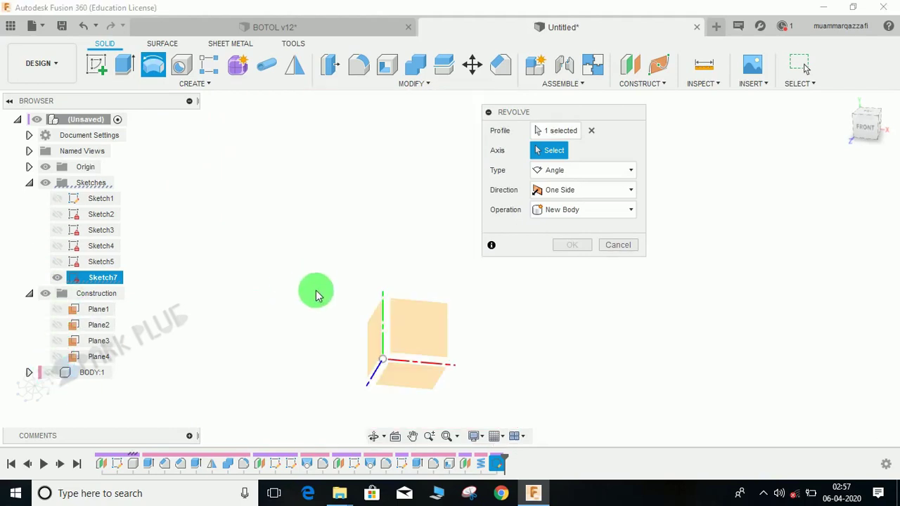
{"action": "left_click", "coordinate": [380, 304]}
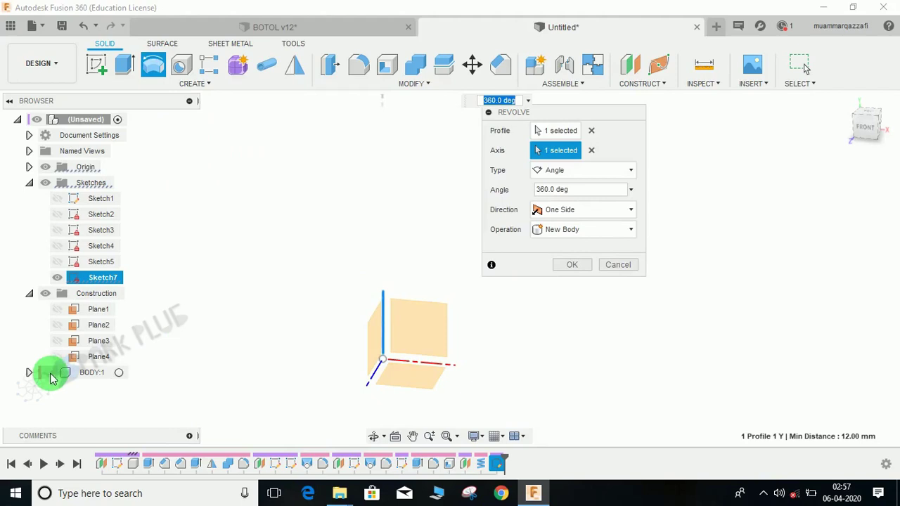
Show the bottle body again and join the 360-degree revolved collar to its neck.
{"action": "left_click", "coordinate": [49, 372]}
{"action": "scroll", "coordinate": [279, 294], "scroll_direction": "down", "scroll_amount": 4}
{"action": "left_click", "coordinate": [562, 231]}
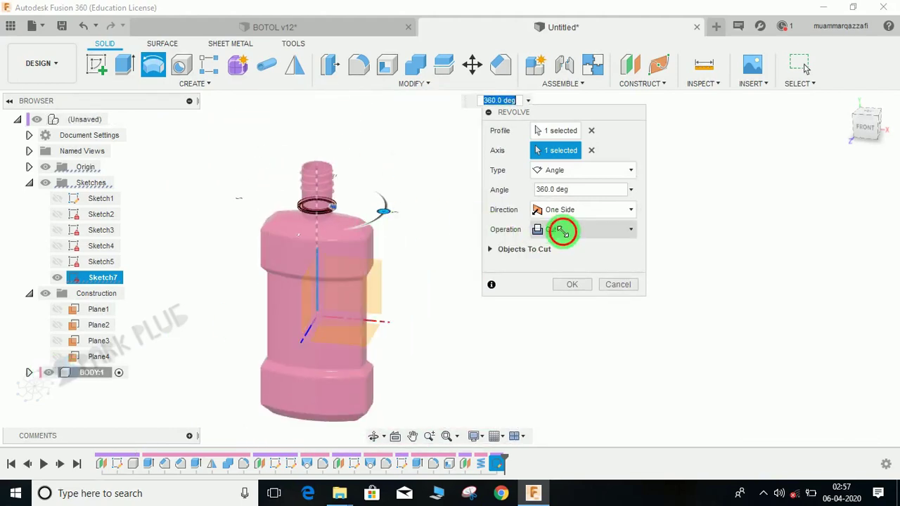
{"action": "left_click", "coordinate": [566, 249]}
{"action": "left_click", "coordinate": [575, 263]}
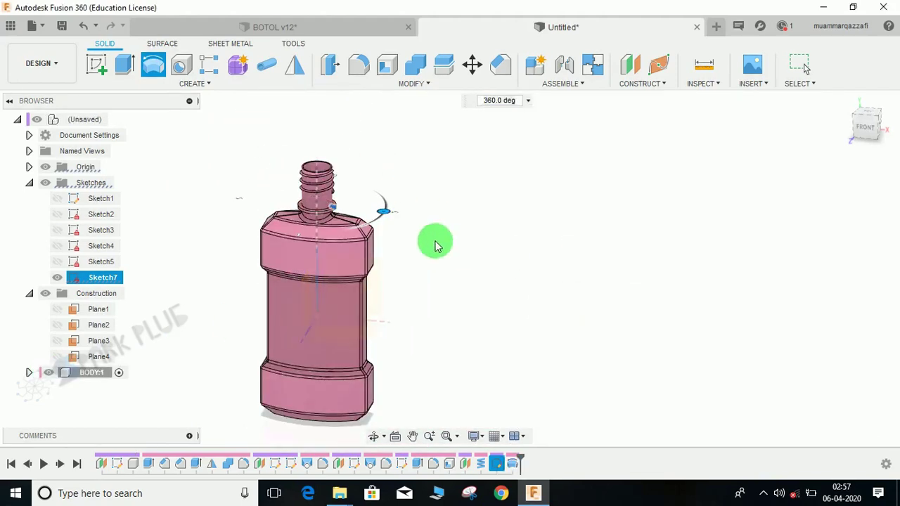
Insert a decal using the Untitled image from the BOTTOL folder on the computer's desktop.
{"action": "scroll", "coordinate": [309, 211], "scroll_direction": "up", "scroll_amount": 5}
{"action": "scroll", "coordinate": [323, 228], "scroll_direction": "down", "scroll_amount": 4}
{"action": "middle_click_drag", "start_coordinate": [403, 242], "coordinate": [478, 211], "text": "shift"}
{"action": "middle_click_drag", "start_coordinate": [353, 290], "coordinate": [320, 301]}
{"action": "left_click", "coordinate": [753, 87]}
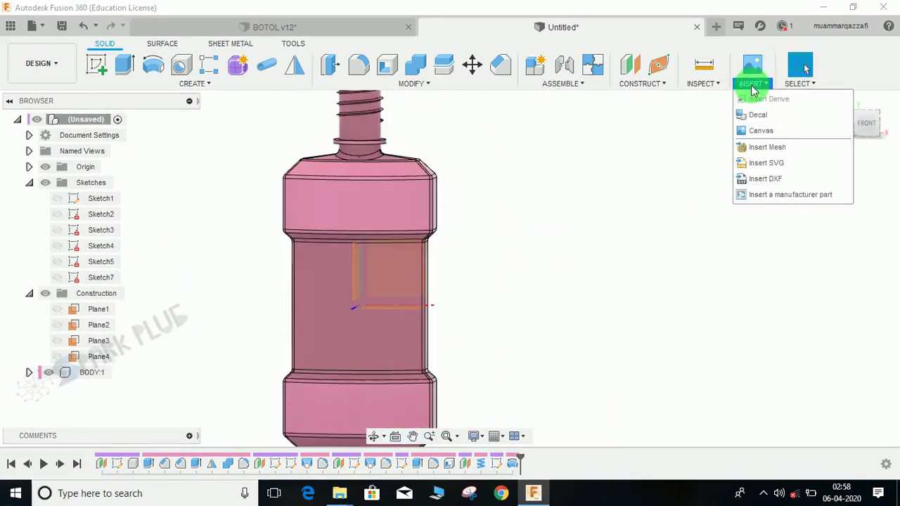
{"action": "left_click", "coordinate": [764, 118]}
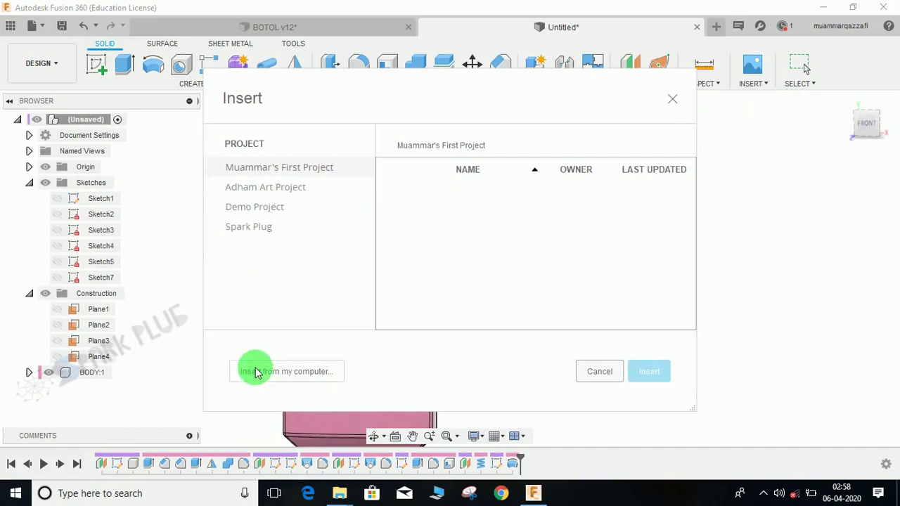
{"action": "left_click", "coordinate": [256, 371]}
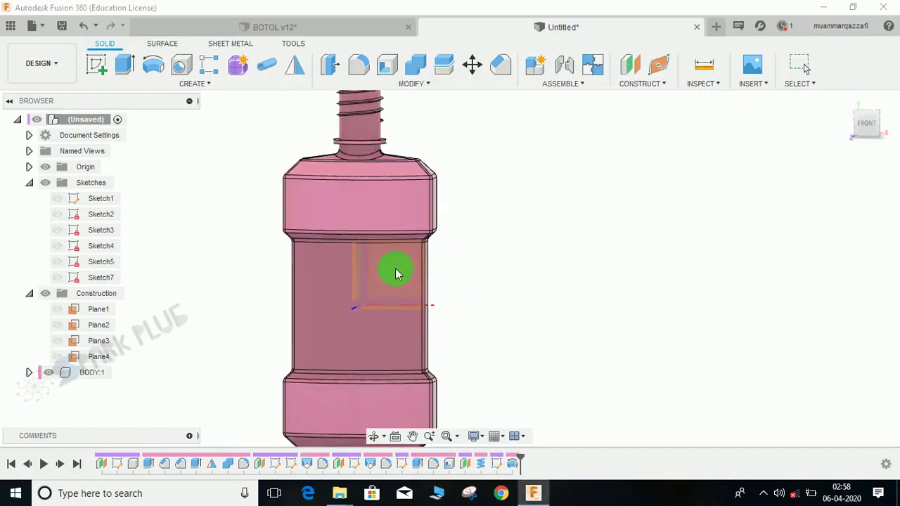
{"action": "left_click", "coordinate": [396, 273]}
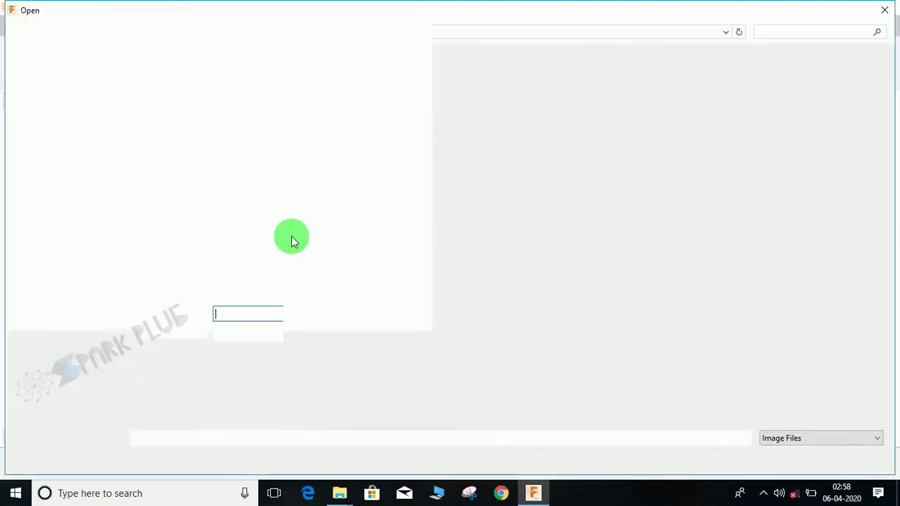
{"action": "left_click", "coordinate": [144, 132]}
{"action": "left_click", "coordinate": [140, 130]}
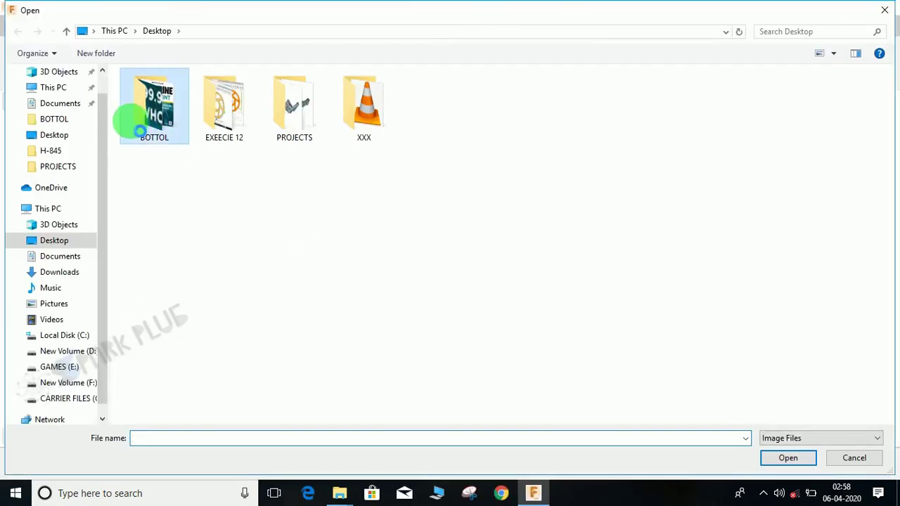
{"action": "left_click", "coordinate": [625, 96]}
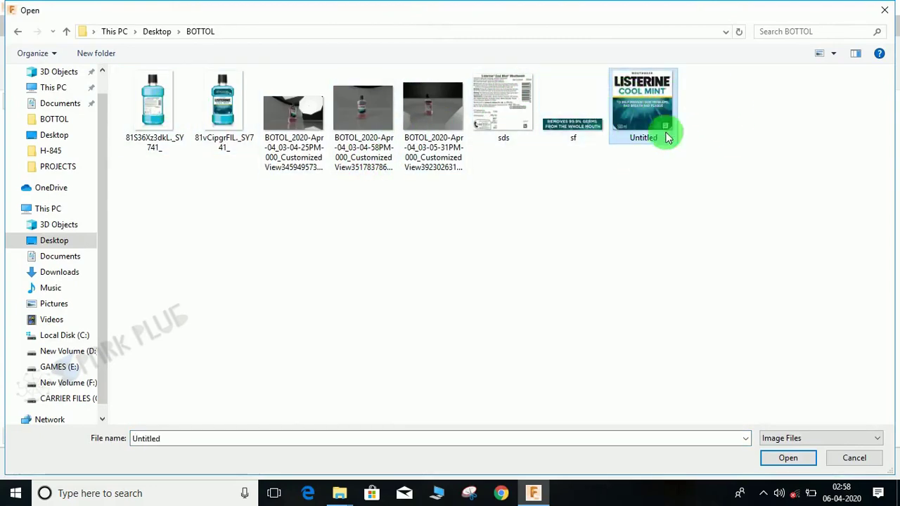
{"action": "left_click", "coordinate": [777, 460]}
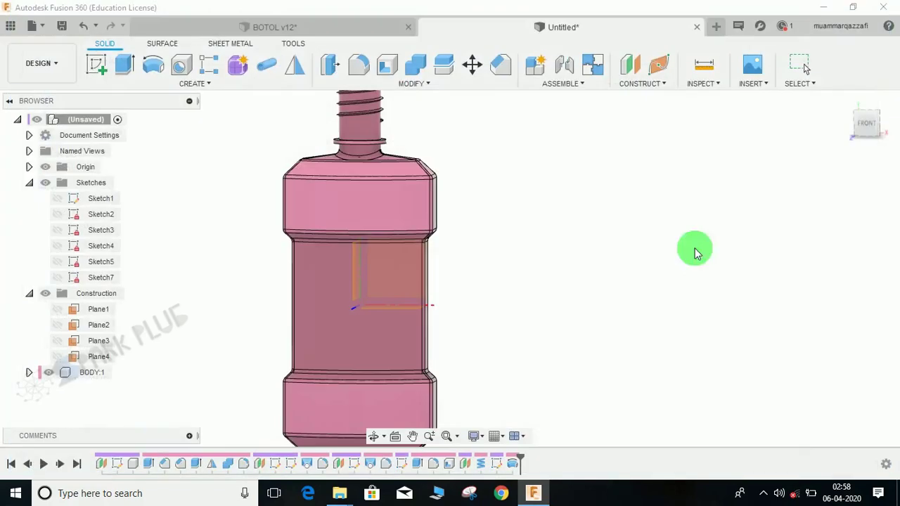
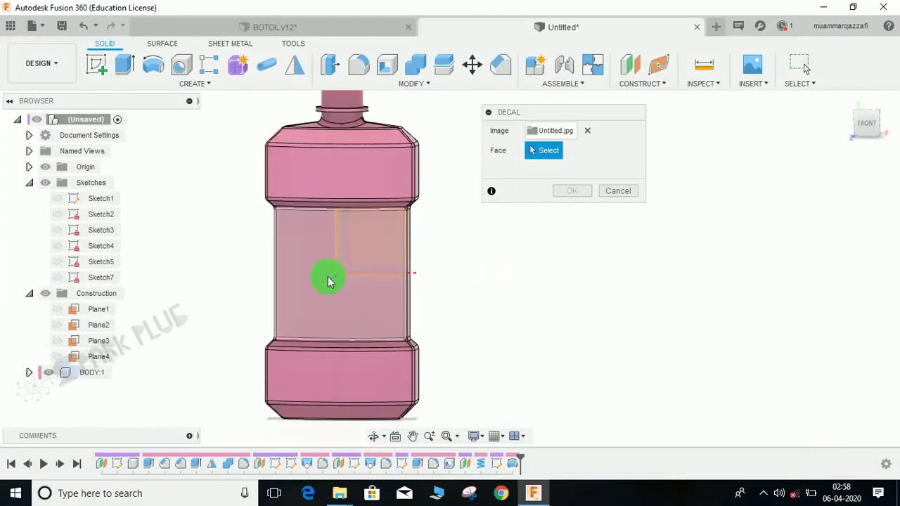
Place the label decal on the bottle's recessed front face and rotate it by -90 degrees so it reads upright.
{"action": "left_click", "coordinate": [401, 249]}
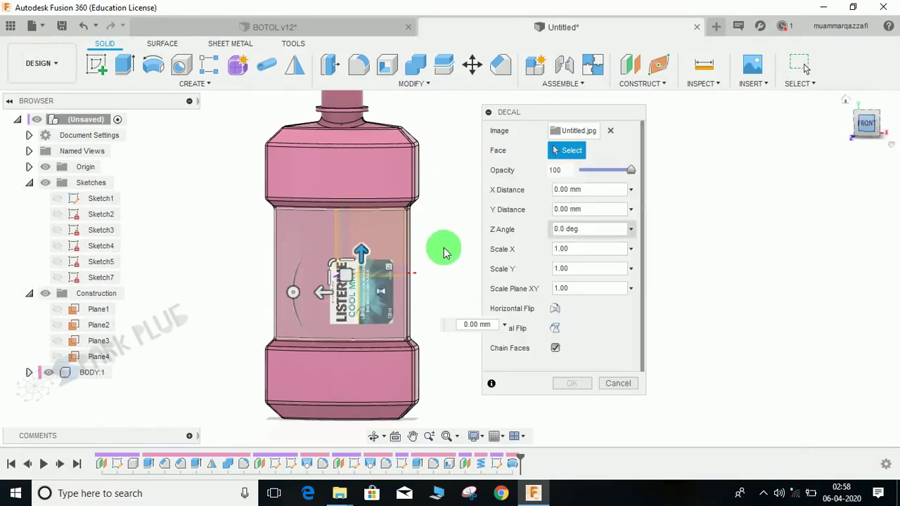
{"action": "left_click", "coordinate": [869, 125]}
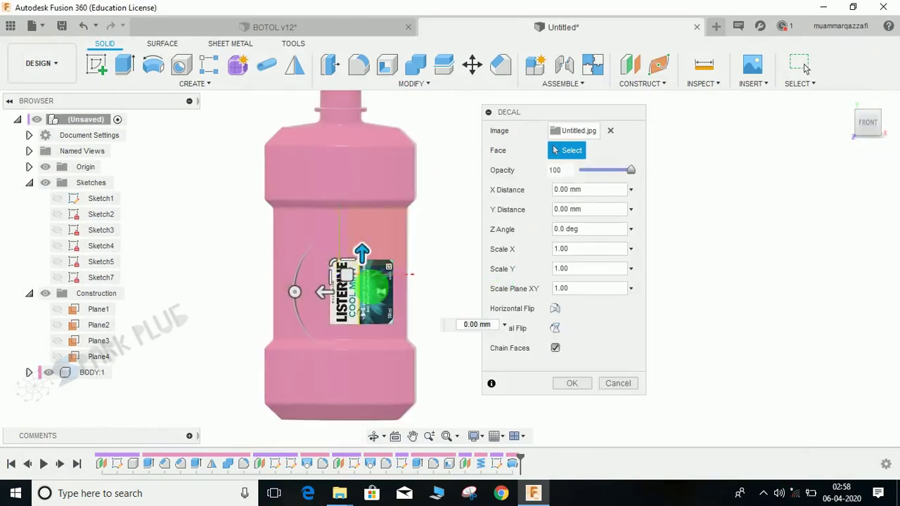
{"action": "scroll", "coordinate": [329, 302], "scroll_direction": "up", "scroll_amount": 3}
{"action": "left_click_drag", "start_coordinate": [292, 306], "coordinate": [354, 228]}
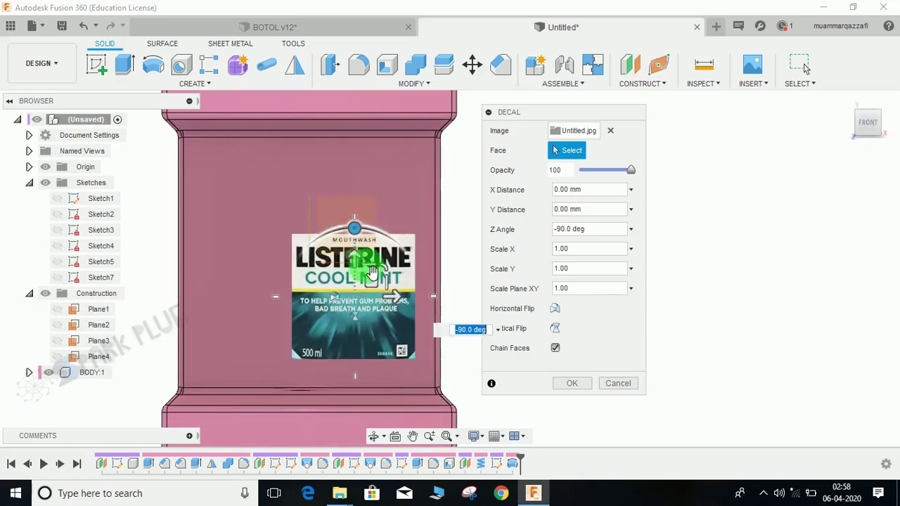
Enlarge the label decal to nearly fill the recessed front face, center it there and accept the decal.
{"action": "mouse_move", "coordinate": [391, 273]}
{"action": "left_mouse_down"}
{"action": "mouse_move", "coordinate": [381, 257]}
{"action": "mouse_move", "coordinate": [407, 247]}
{"action": "mouse_move", "coordinate": [403, 263]}
{"action": "left_mouse_up"}
{"action": "left_click_drag", "start_coordinate": [374, 289], "coordinate": [321, 265]}
{"action": "left_click_drag", "start_coordinate": [337, 235], "coordinate": [334, 259]}
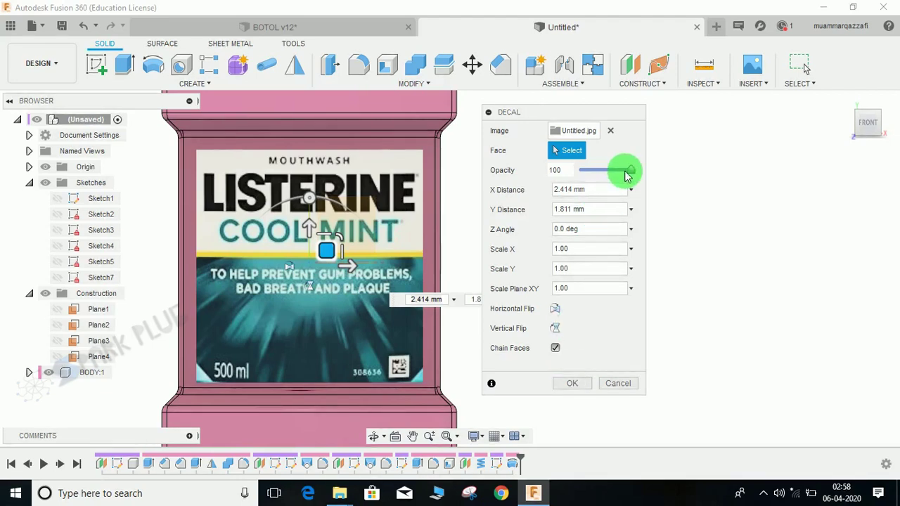
{"action": "mouse_move", "coordinate": [630, 174]}
{"action": "left_mouse_down"}
{"action": "mouse_move", "coordinate": [621, 174]}
{"action": "mouse_move", "coordinate": [633, 174]}
{"action": "left_mouse_up"}
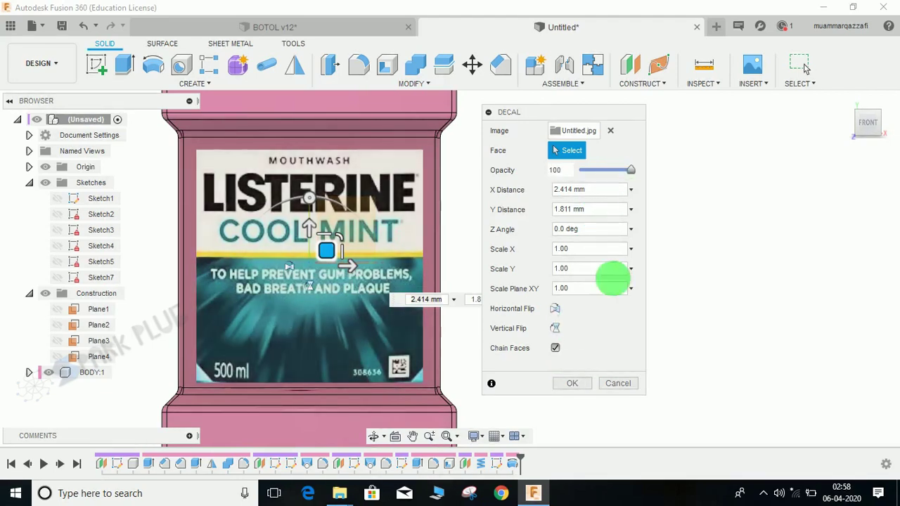
{"action": "left_click", "coordinate": [573, 385]}
Collapse the Sketches and Construction folders in the browser tree.
{"action": "scroll", "coordinate": [451, 285], "scroll_direction": "down", "scroll_amount": 5}
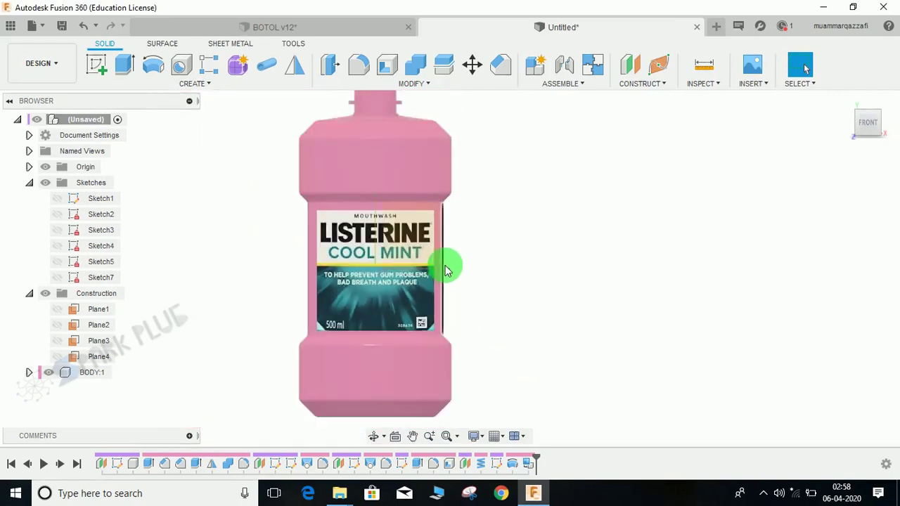
{"action": "middle_click_drag", "start_coordinate": [496, 251], "coordinate": [386, 164], "text": "shift"}
{"action": "scroll", "coordinate": [478, 231], "scroll_direction": "up", "scroll_amount": 3}
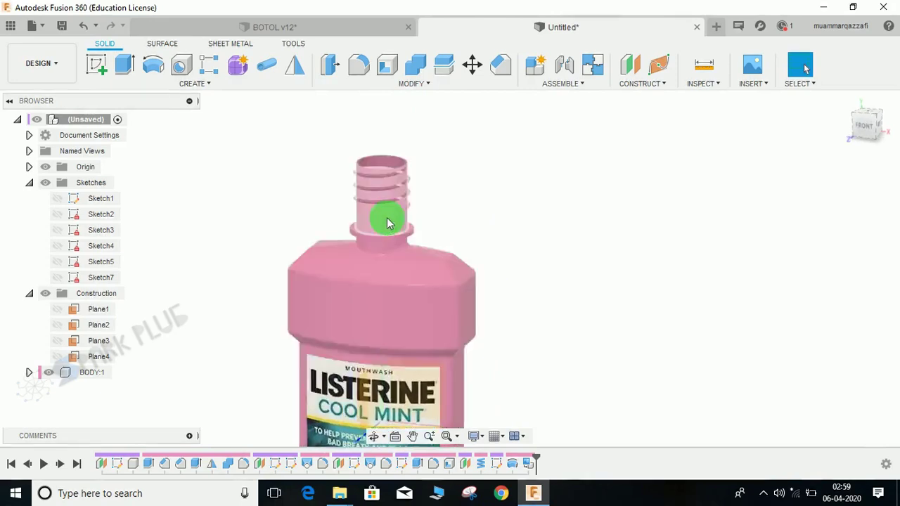
{"action": "scroll", "coordinate": [386, 164], "scroll_direction": "up", "scroll_amount": 3}
{"action": "left_click", "coordinate": [29, 182]}
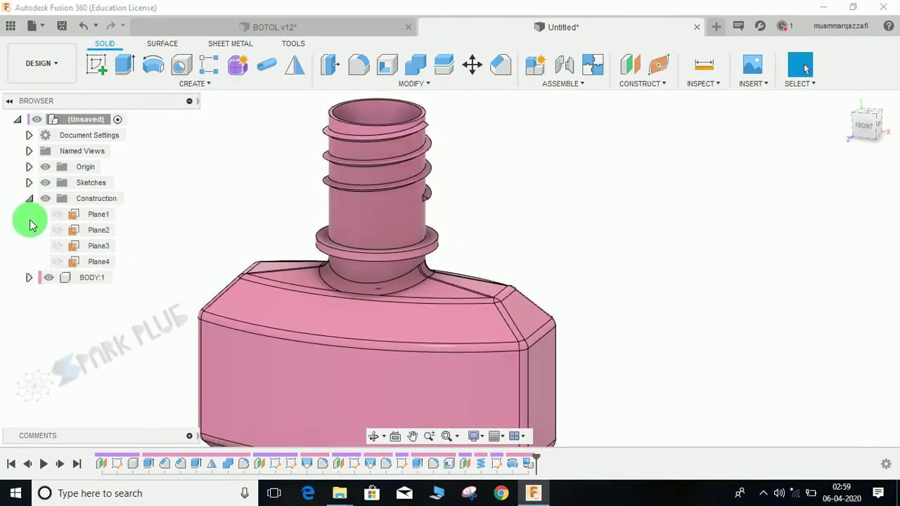
{"action": "left_click", "coordinate": [29, 199]}
Create a sketch on the front plane with Slice enabled, examine the neck and collar cross-section, and finish the sketch without drawing.
{"action": "middle_click_drag", "start_coordinate": [247, 206], "coordinate": [240, 253]}
{"action": "middle_click_drag", "start_coordinate": [394, 245], "coordinate": [395, 270], "text": "shift"}
{"action": "middle_click_drag", "start_coordinate": [552, 252], "coordinate": [536, 252], "text": "shift"}
{"action": "scroll", "coordinate": [536, 251], "scroll_direction": "down", "scroll_amount": 3}
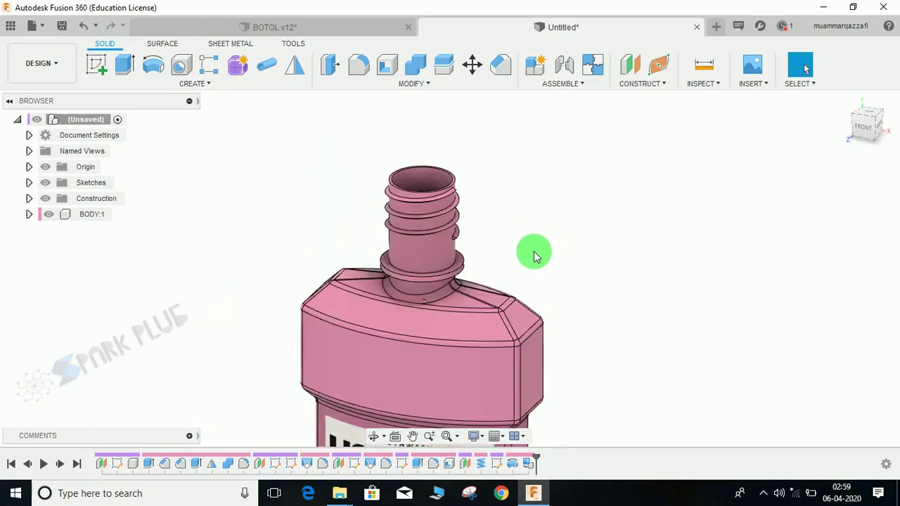
{"action": "middle_click_drag", "start_coordinate": [457, 239], "coordinate": [429, 196]}
{"action": "scroll", "coordinate": [444, 185], "scroll_direction": "down", "scroll_amount": 3}
{"action": "left_click", "coordinate": [96, 65]}
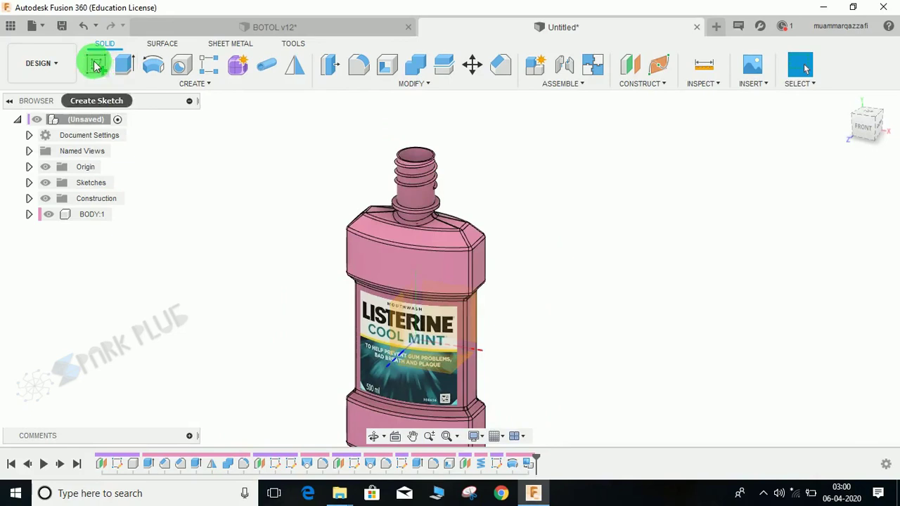
{"action": "left_click", "coordinate": [476, 312]}
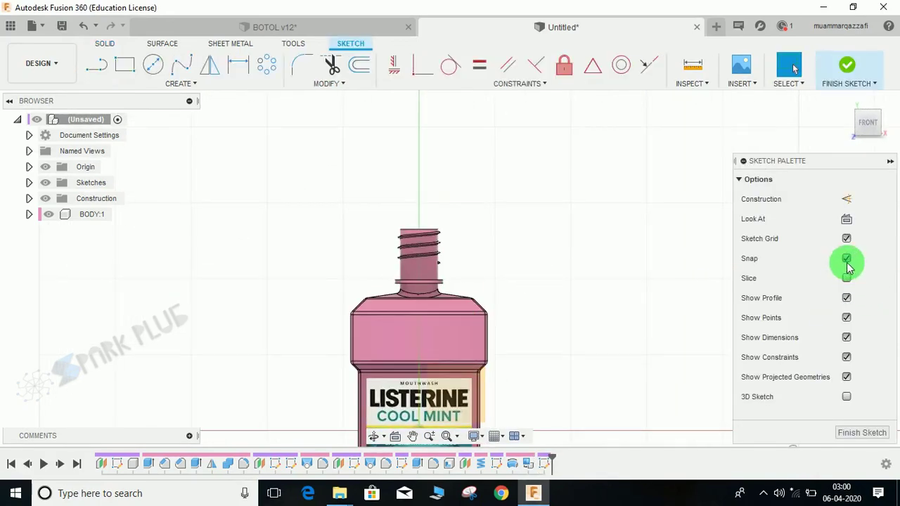
{"action": "left_click", "coordinate": [846, 279]}
{"action": "scroll", "coordinate": [345, 263], "scroll_direction": "up", "scroll_amount": 6}
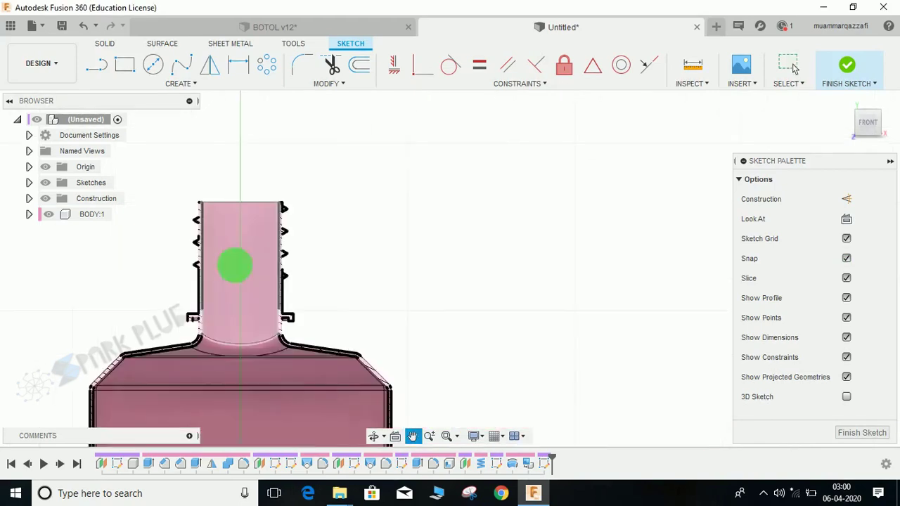
{"action": "scroll", "coordinate": [352, 317], "scroll_direction": "up", "scroll_amount": 3}
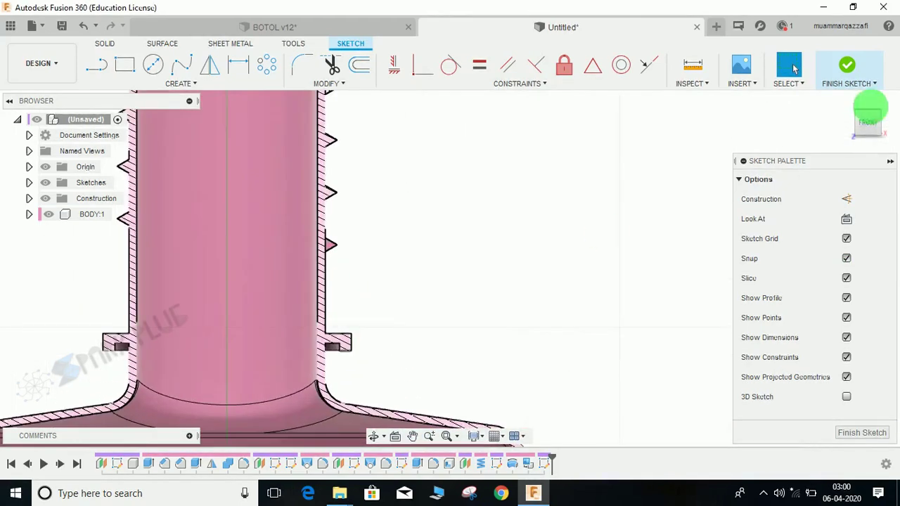
{"action": "left_click", "coordinate": [846, 67]}
Fillet the neck collar's upper and lower outer edges and its inner edge at the neck with a 1 mm radius.
{"action": "middle_click_drag", "start_coordinate": [566, 217], "coordinate": [584, 182]}
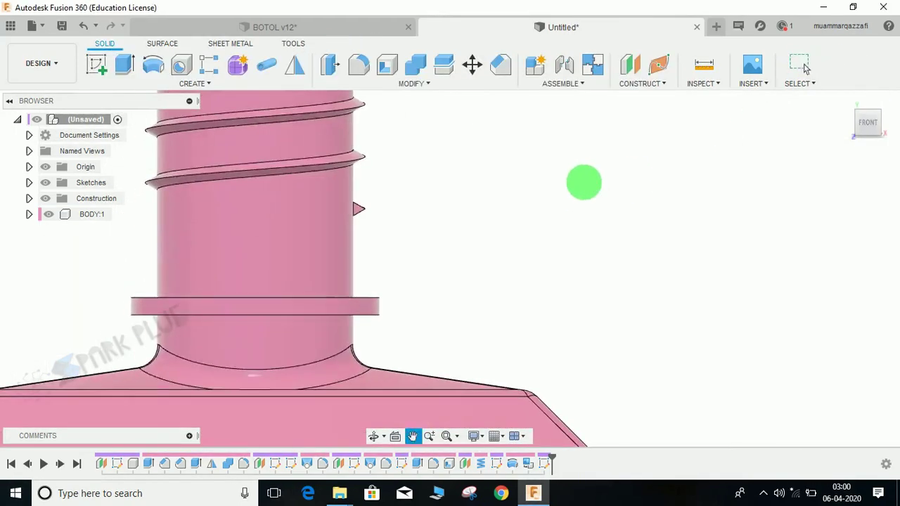
{"action": "middle_click_drag", "start_coordinate": [495, 246], "coordinate": [361, 185], "text": "shift"}
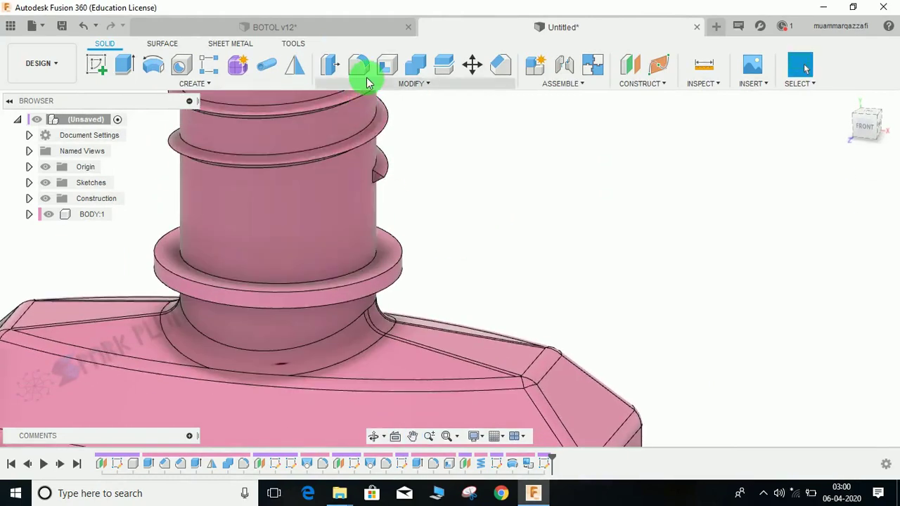
{"action": "left_click", "coordinate": [358, 65]}
{"action": "scroll", "coordinate": [551, 243], "scroll_direction": "up", "scroll_amount": 3}
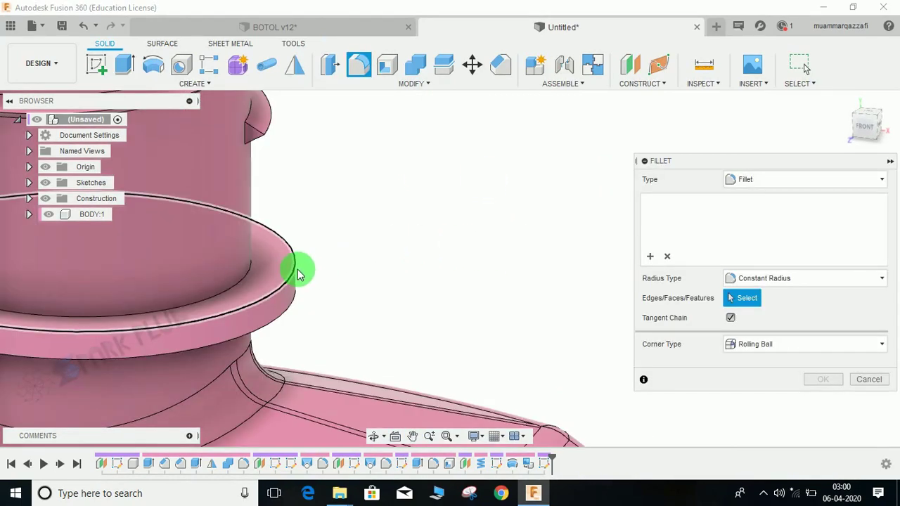
{"action": "left_click", "coordinate": [296, 301]}
{"action": "left_click", "coordinate": [255, 278]}
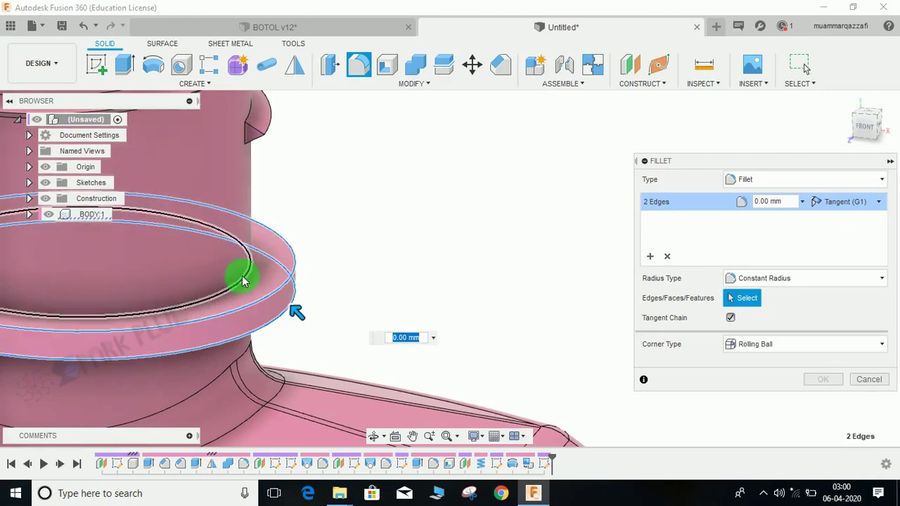
{"action": "left_click", "coordinate": [244, 277]}
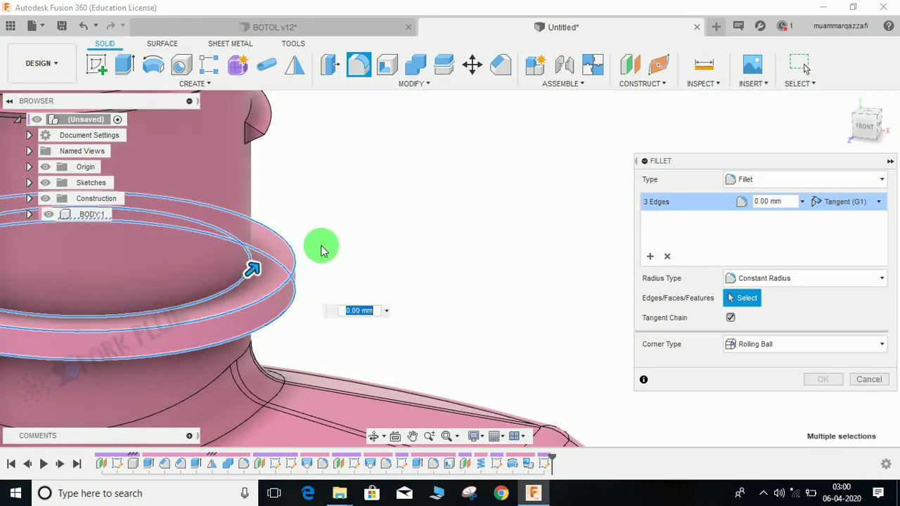
{"action": "key", "text": "Return"}
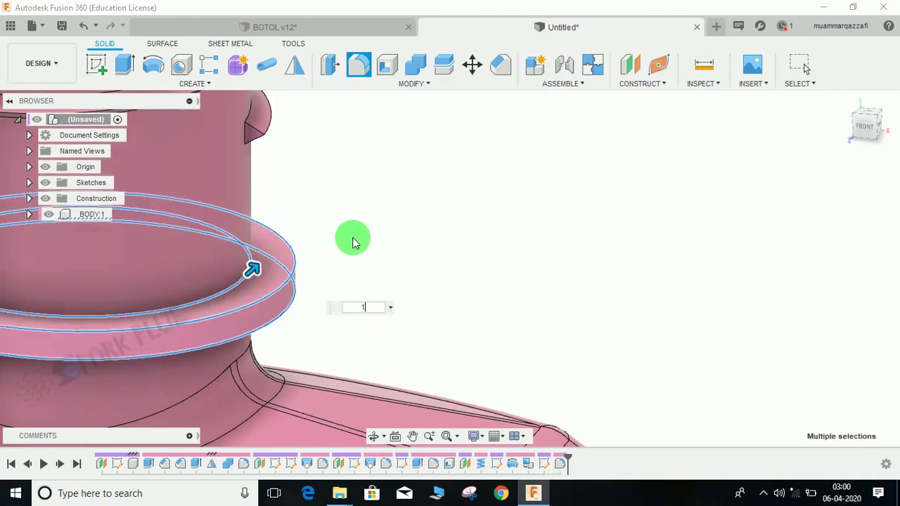
{"action": "key", "text": "Return"}
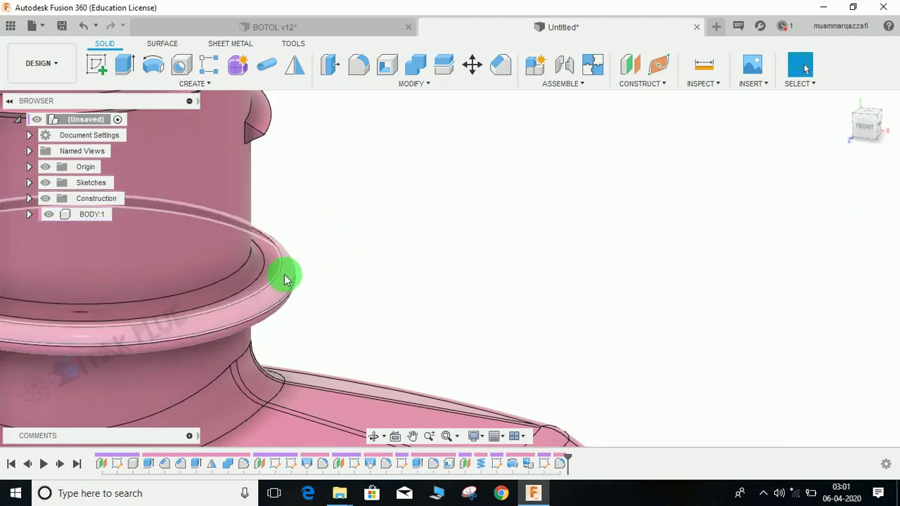
Edit the neck collar fillet and set its radius to 0.5 mm.
{"action": "right_click", "coordinate": [560, 464]}
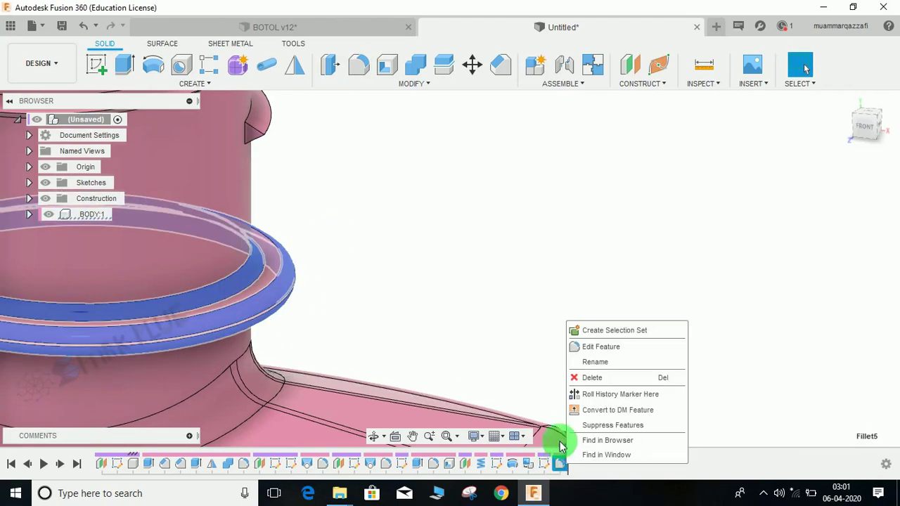
{"action": "left_click", "coordinate": [596, 348]}
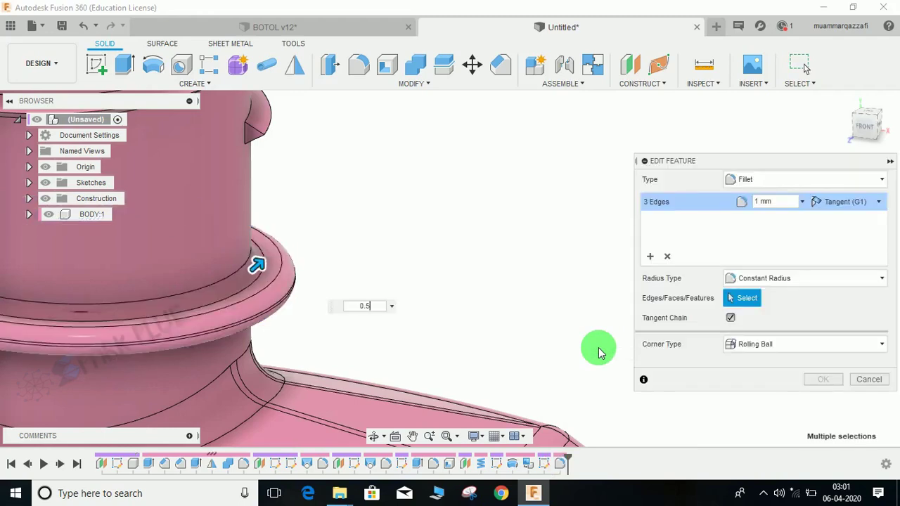
{"action": "key", "text": "Return"}
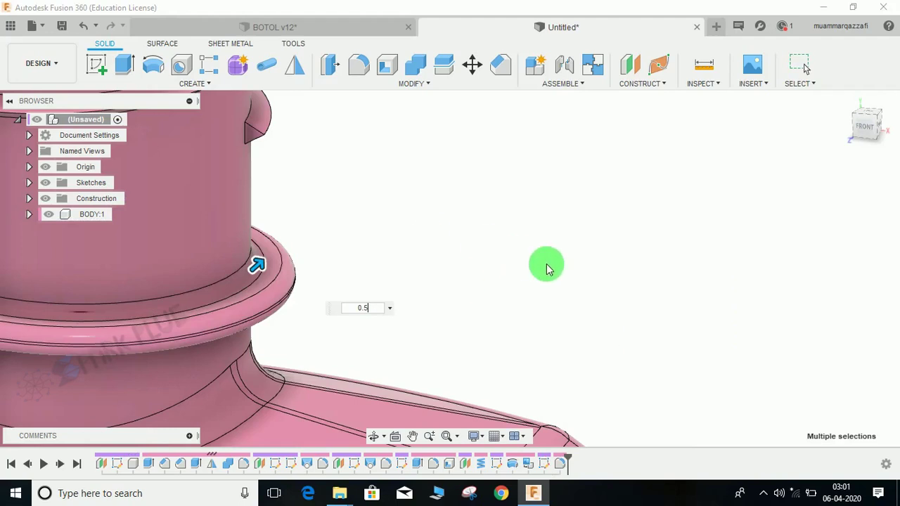
Create a sketch on the front plane with Slice enabled to show the neck cross-section.
{"action": "scroll", "coordinate": [365, 291], "scroll_direction": "down", "scroll_amount": 6}
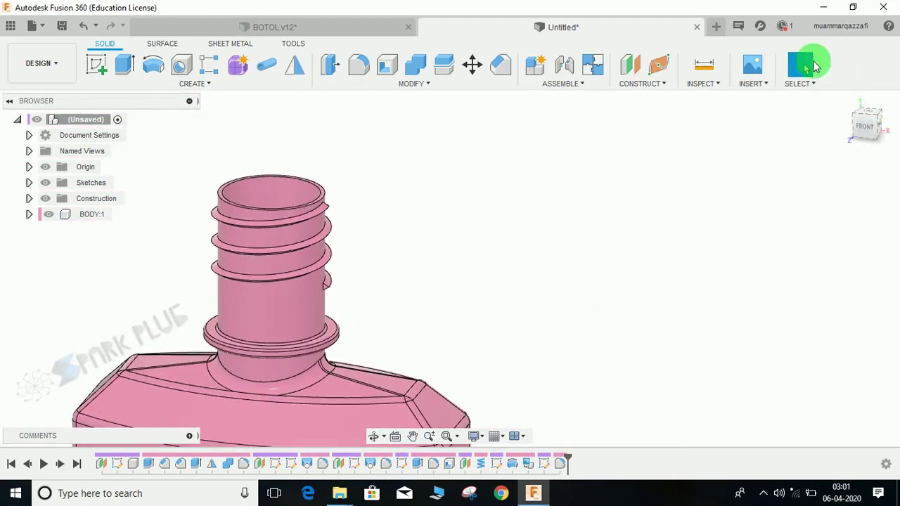
{"action": "left_click", "coordinate": [97, 65]}
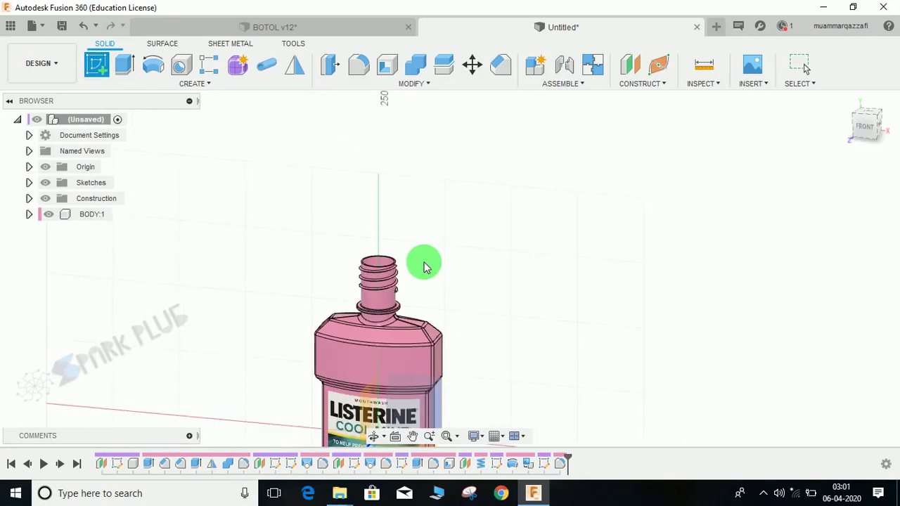
{"action": "left_click", "coordinate": [442, 287]}
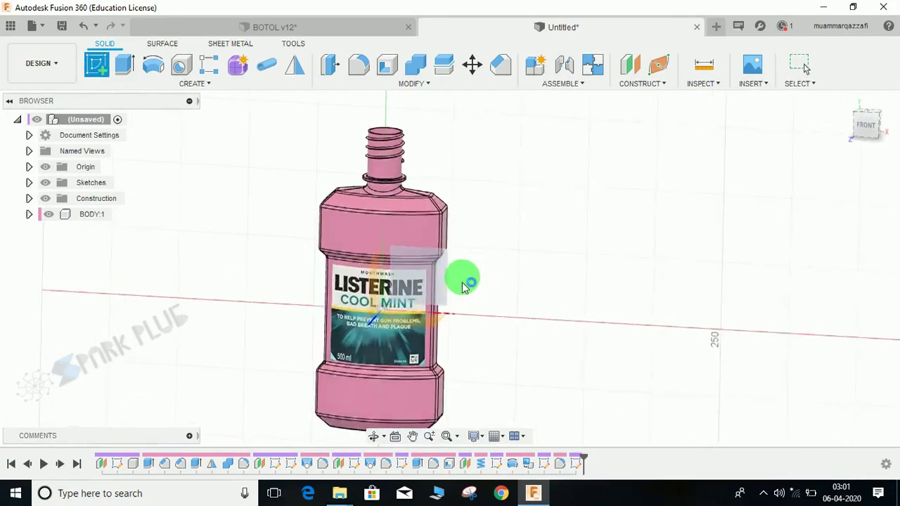
{"action": "left_click", "coordinate": [846, 278]}
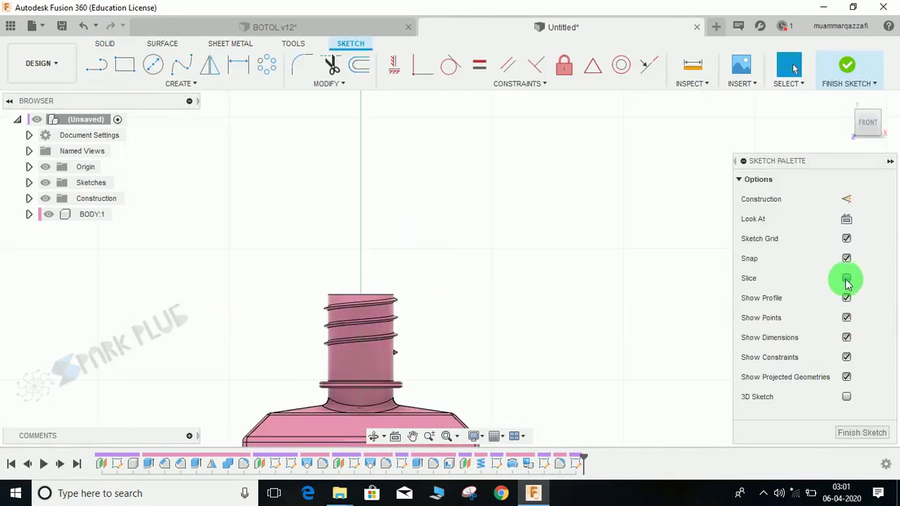
{"action": "scroll", "coordinate": [402, 311], "scroll_direction": "up", "scroll_amount": 4}
{"action": "scroll", "coordinate": [411, 351], "scroll_direction": "up", "scroll_amount": 3}
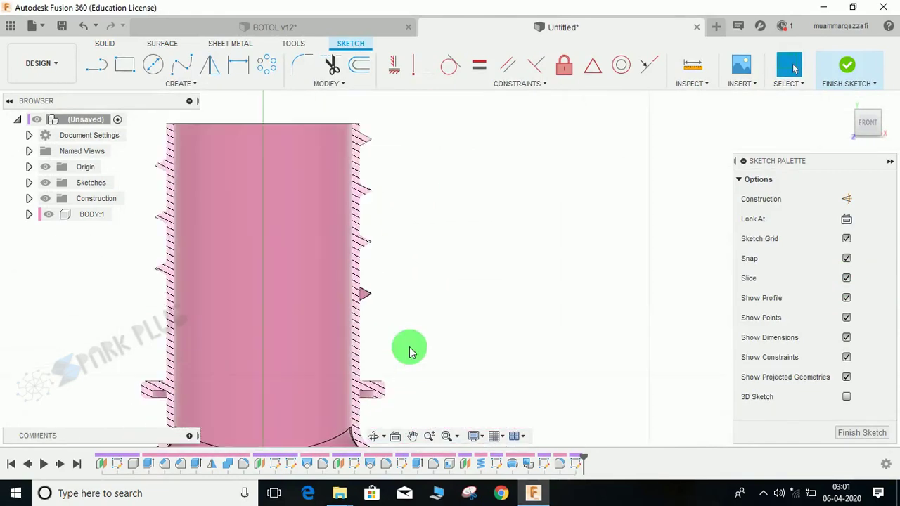
{"action": "middle_click_drag", "start_coordinate": [418, 361], "coordinate": [395, 374]}
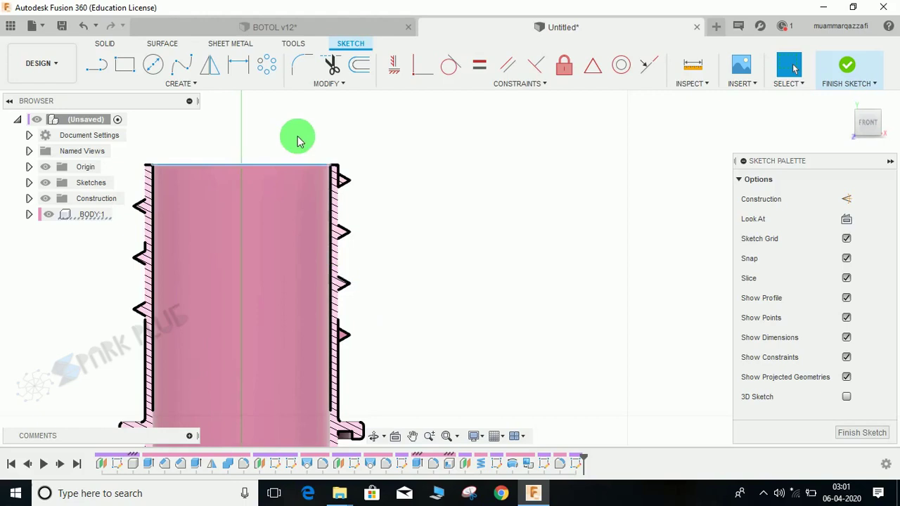
{"action": "middle_click_drag", "start_coordinate": [297, 141], "coordinate": [284, 162]}
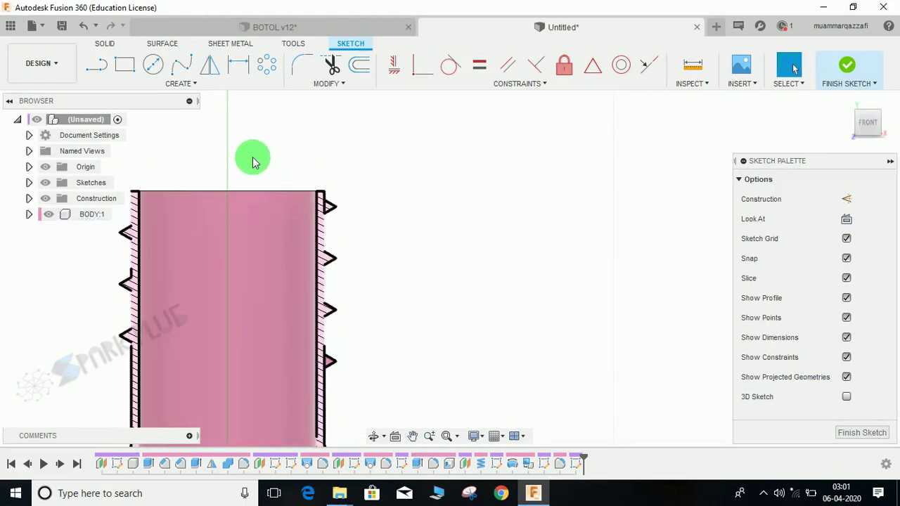
{"action": "key", "text": "o"}
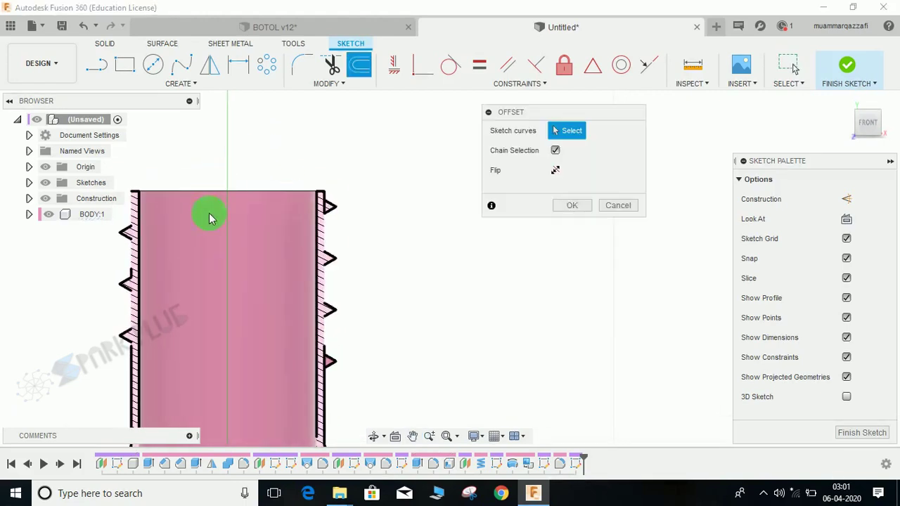
{"action": "key", "text": "Escape"}
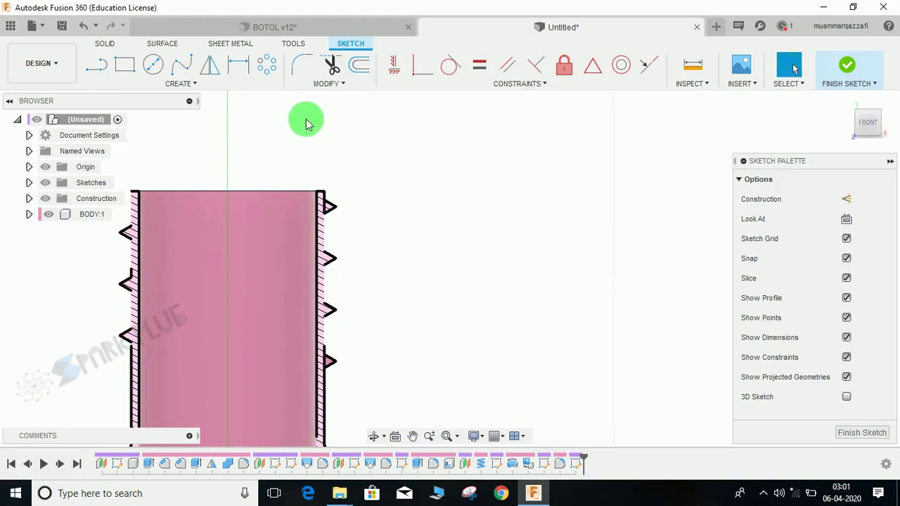
Draw a vertical line from the origin along the bottle's axis to a point above the neck opening.
{"action": "scroll", "coordinate": [233, 228], "scroll_direction": "down", "scroll_amount": 4}
{"action": "scroll", "coordinate": [243, 282], "scroll_direction": "down", "scroll_amount": 5}
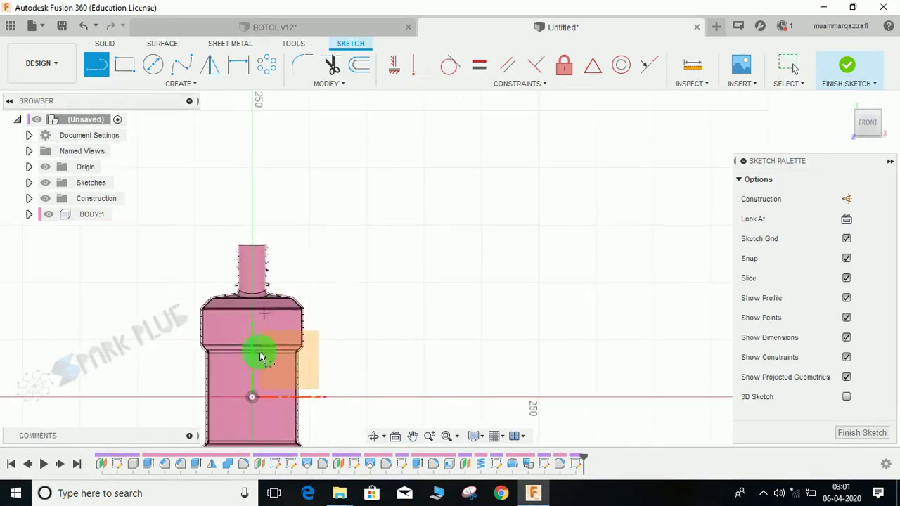
{"action": "left_click", "coordinate": [251, 397]}
{"action": "left_click", "coordinate": [251, 208]}
{"action": "key", "text": "Escape"}
Dimension the axis line's upper endpoint to 3 mm above the neck's top edge.
{"action": "scroll", "coordinate": [246, 246], "scroll_direction": "up", "scroll_amount": 8}
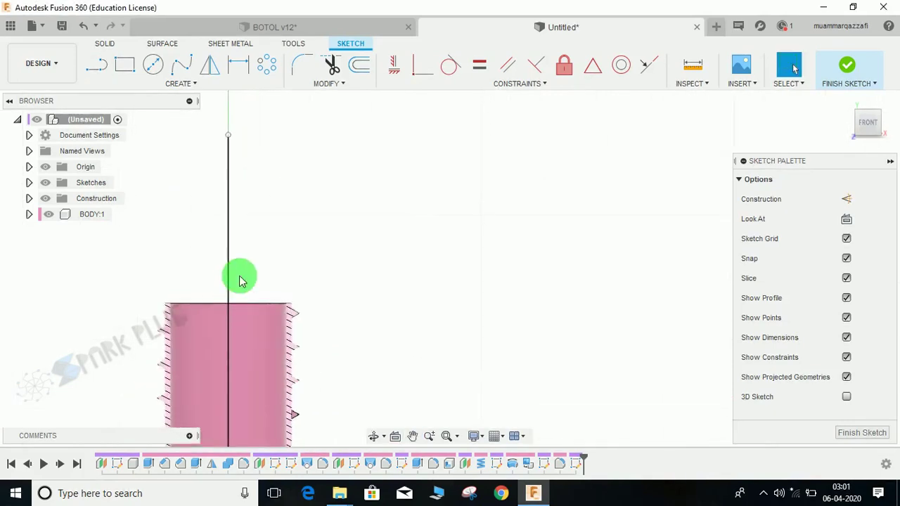
{"action": "key", "text": "d"}
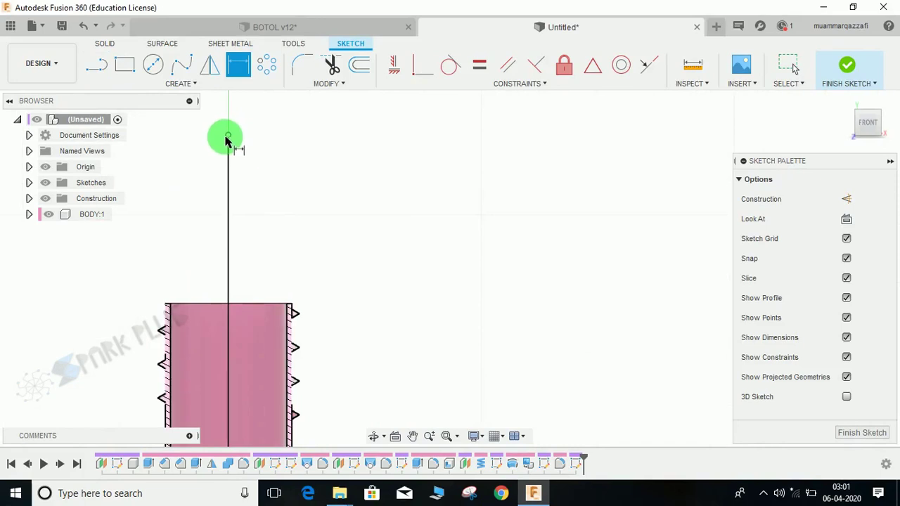
{"action": "left_click", "coordinate": [228, 136]}
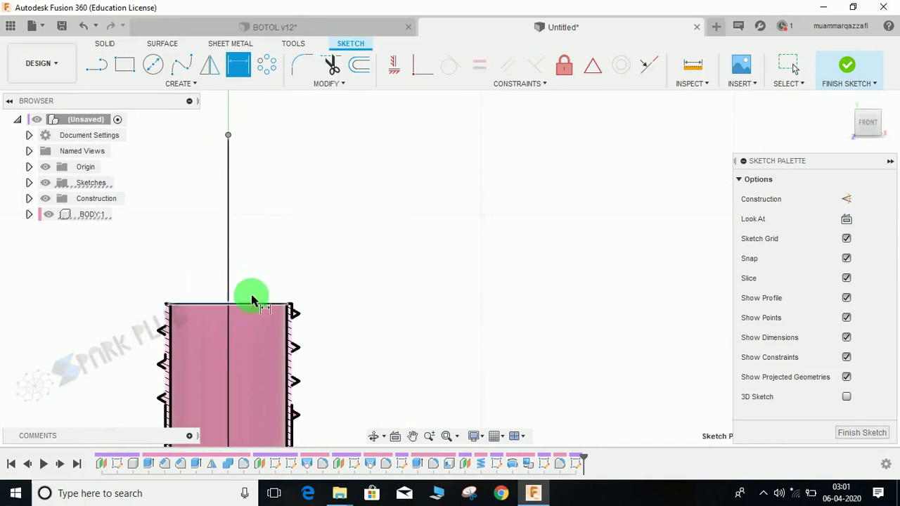
{"action": "left_click", "coordinate": [254, 302]}
{"action": "left_click", "coordinate": [276, 260]}
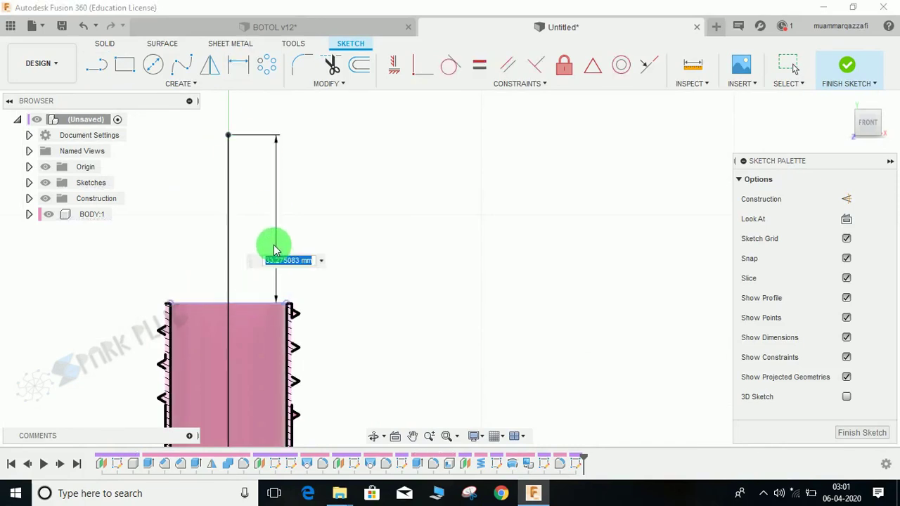
{"action": "type", "text": "3"}
{"action": "key", "text": "Return"}
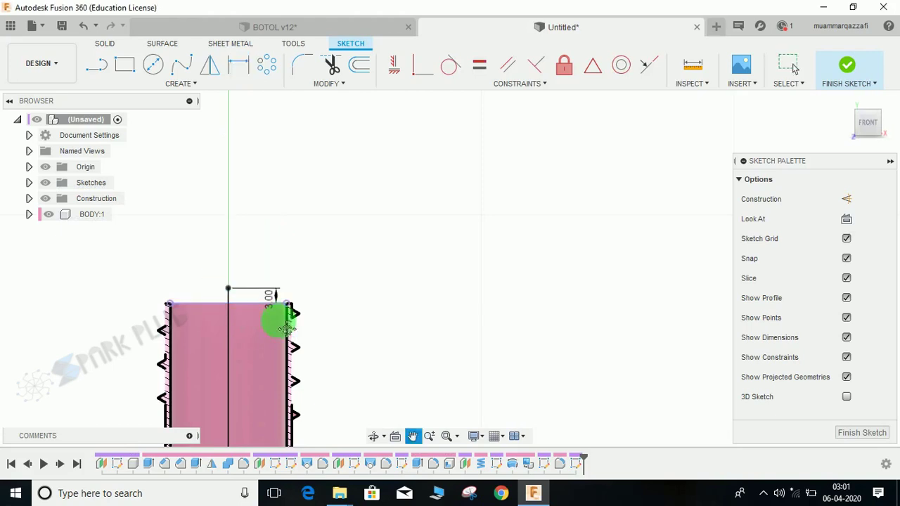
Draw a slightly inward-leaning line outside the threads, from the collar's top near its outer edge to just above the neck rim.
{"action": "scroll", "coordinate": [285, 327], "scroll_direction": "up", "scroll_amount": 4}
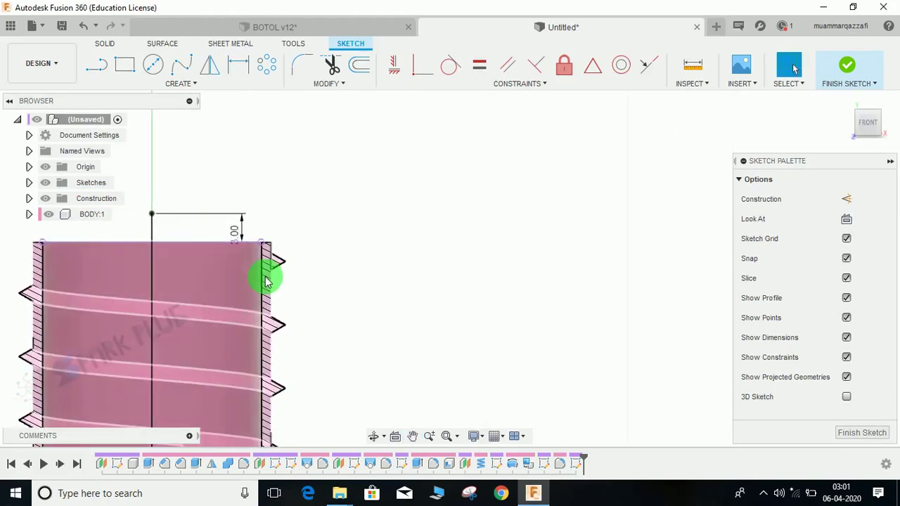
{"action": "scroll", "coordinate": [266, 281], "scroll_direction": "up", "scroll_amount": 3}
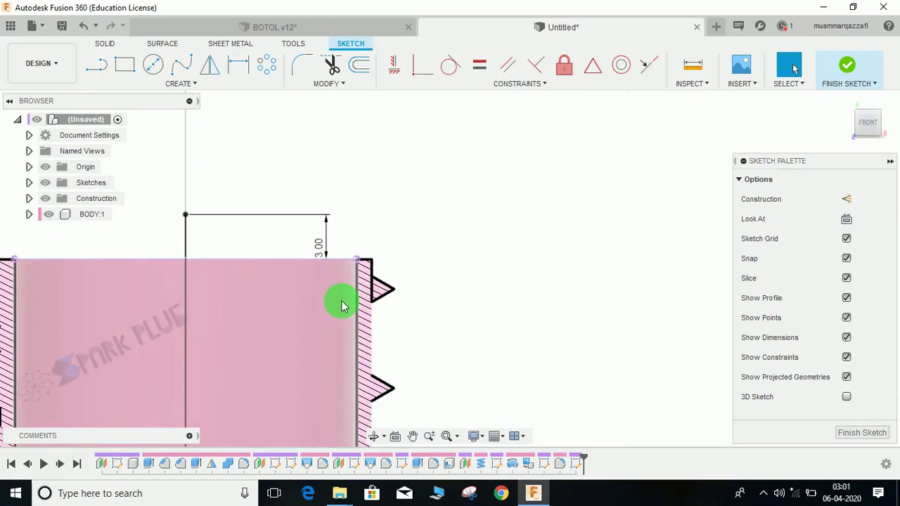
{"action": "scroll", "coordinate": [341, 305], "scroll_direction": "down", "scroll_amount": 5}
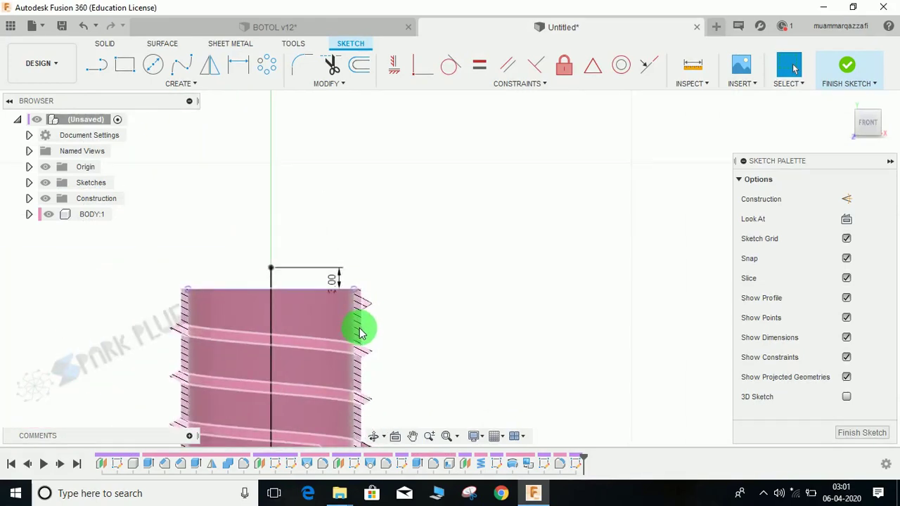
{"action": "scroll", "coordinate": [373, 293], "scroll_direction": "up", "scroll_amount": 6}
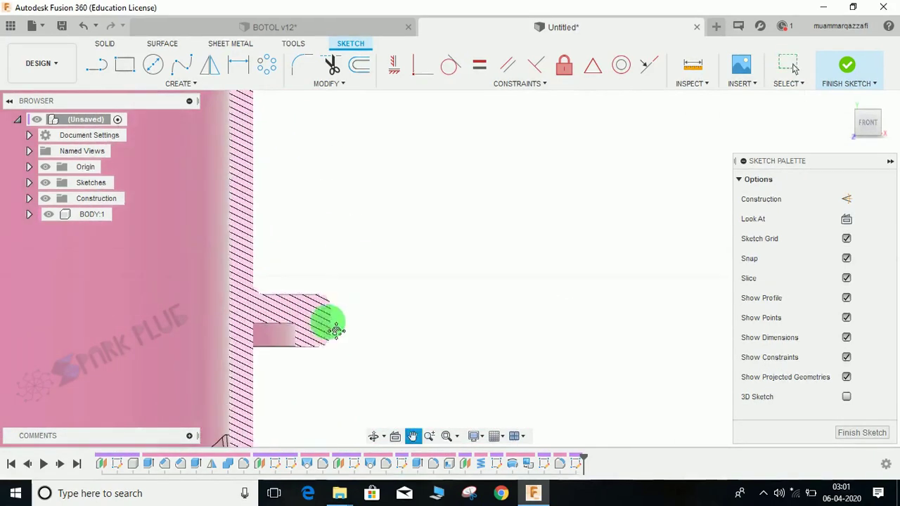
{"action": "key", "text": "l"}
{"action": "left_click", "coordinate": [305, 327]}
{"action": "middle_click_drag", "start_coordinate": [289, 209], "coordinate": [319, 355]}
{"action": "scroll", "coordinate": [311, 306], "scroll_direction": "down", "scroll_amount": 2}
{"action": "scroll", "coordinate": [312, 304], "scroll_direction": "up", "scroll_amount": 3}
{"action": "scroll", "coordinate": [318, 354], "scroll_direction": "down", "scroll_amount": 5}
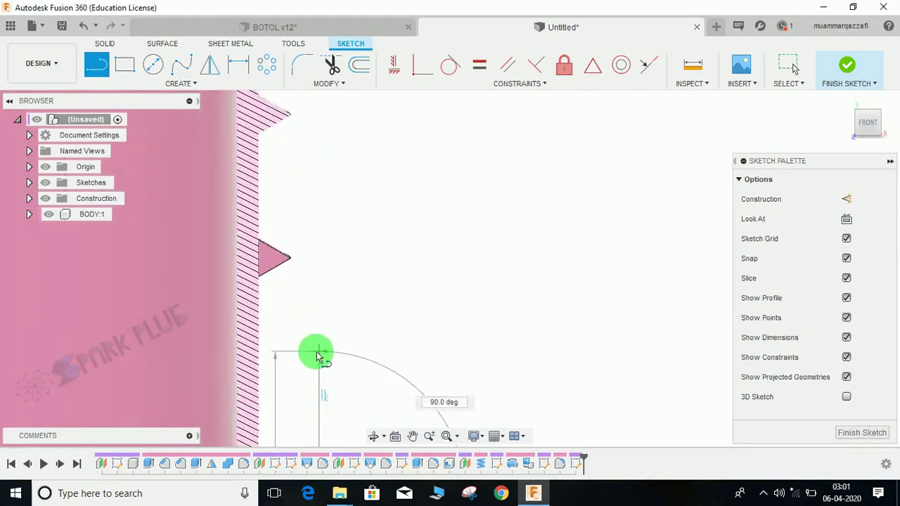
{"action": "scroll", "coordinate": [323, 292], "scroll_direction": "down", "scroll_amount": 3}
{"action": "middle_click_drag", "start_coordinate": [303, 120], "coordinate": [298, 241]}
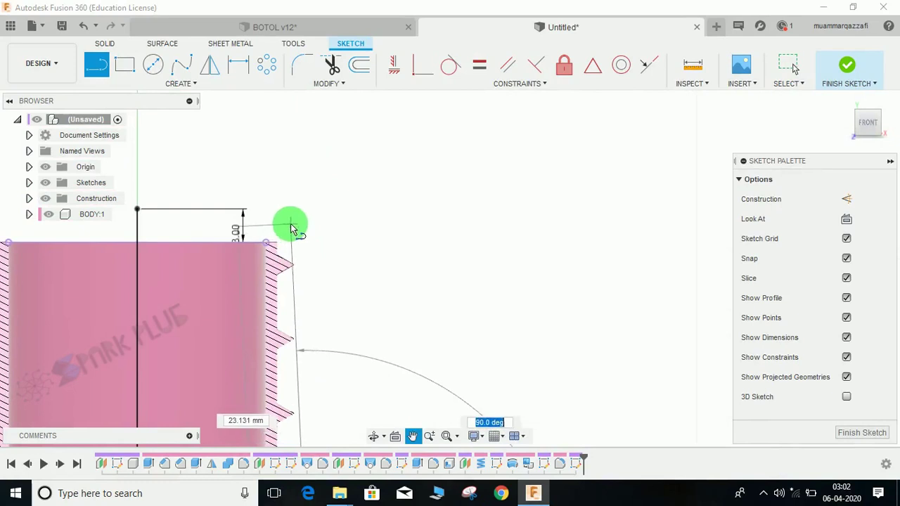
{"action": "left_click", "coordinate": [290, 224]}
{"action": "key", "text": "Escape"}
Project the collar's top edge into the sketch with Projection Link on.
{"action": "middle_click_drag", "start_coordinate": [325, 336], "coordinate": [334, 168]}
{"action": "middle_click_drag", "start_coordinate": [333, 367], "coordinate": [334, 227]}
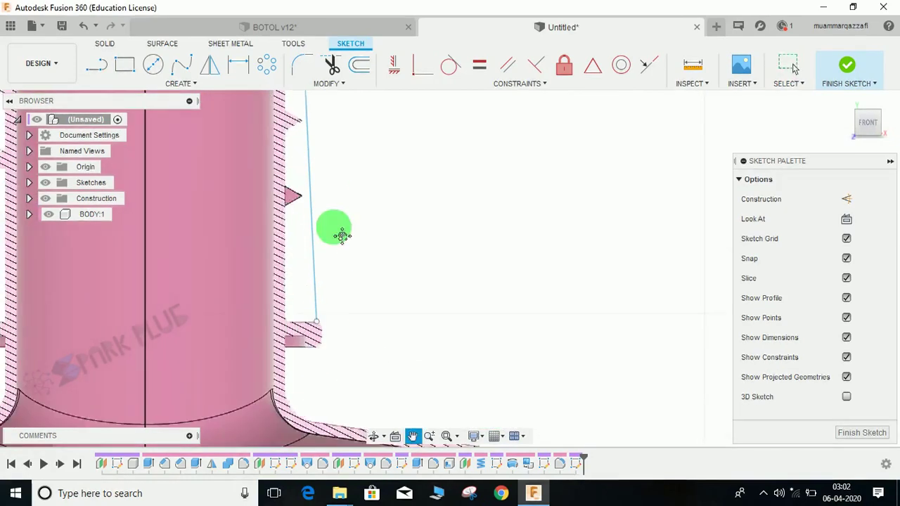
{"action": "scroll", "coordinate": [295, 344], "scroll_direction": "up", "scroll_amount": 3}
{"action": "scroll", "coordinate": [294, 344], "scroll_direction": "up", "scroll_amount": 1}
{"action": "middle_click_drag", "start_coordinate": [294, 345], "coordinate": [316, 390]}
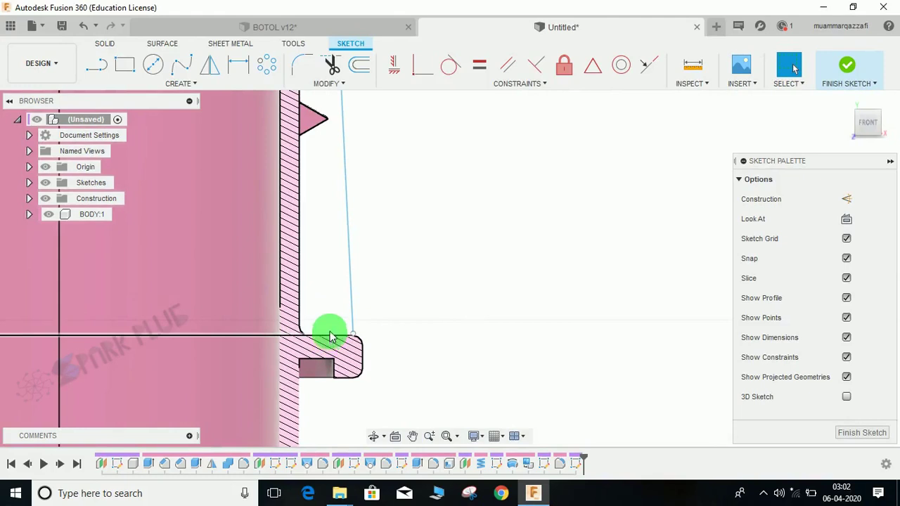
{"action": "key", "text": "p"}
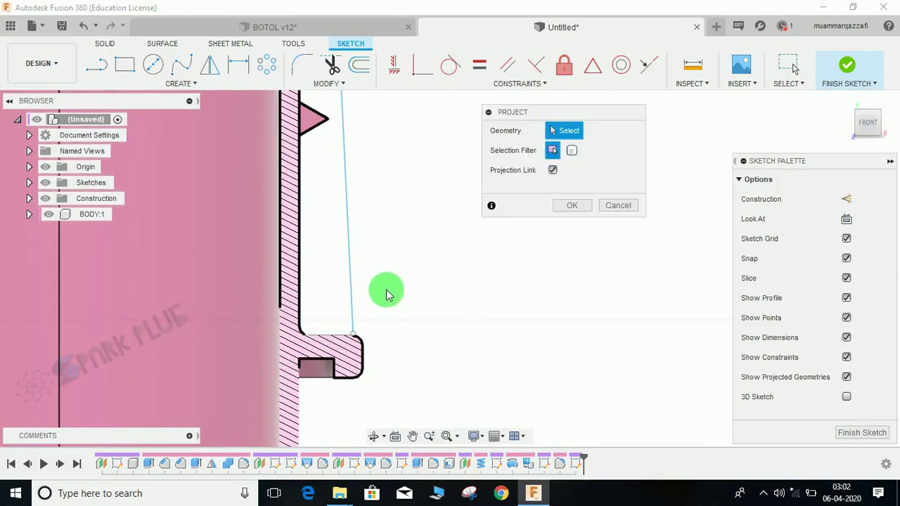
{"action": "left_click", "coordinate": [327, 333]}
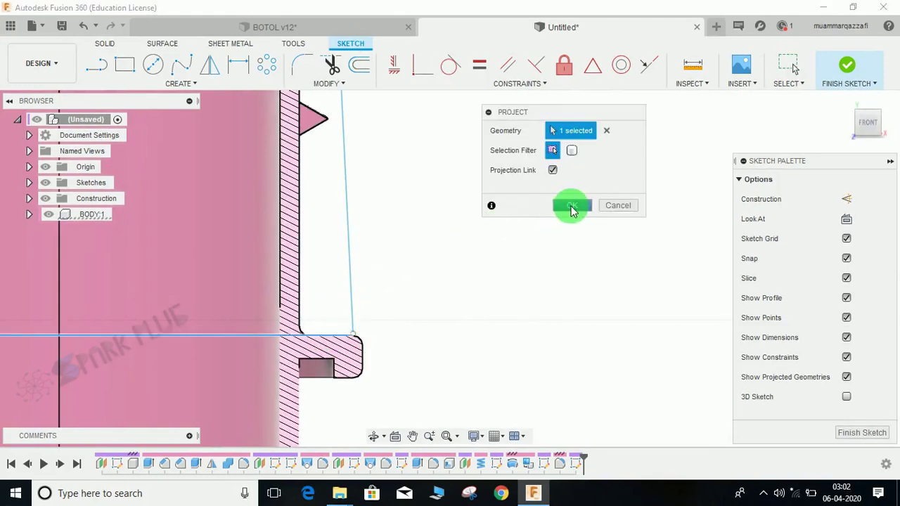
{"action": "left_click", "coordinate": [572, 208]}
Make the side line's lower endpoint coincident with the outer end of the projected collar edge.
{"action": "scroll", "coordinate": [418, 301], "scroll_direction": "up", "scroll_amount": 5}
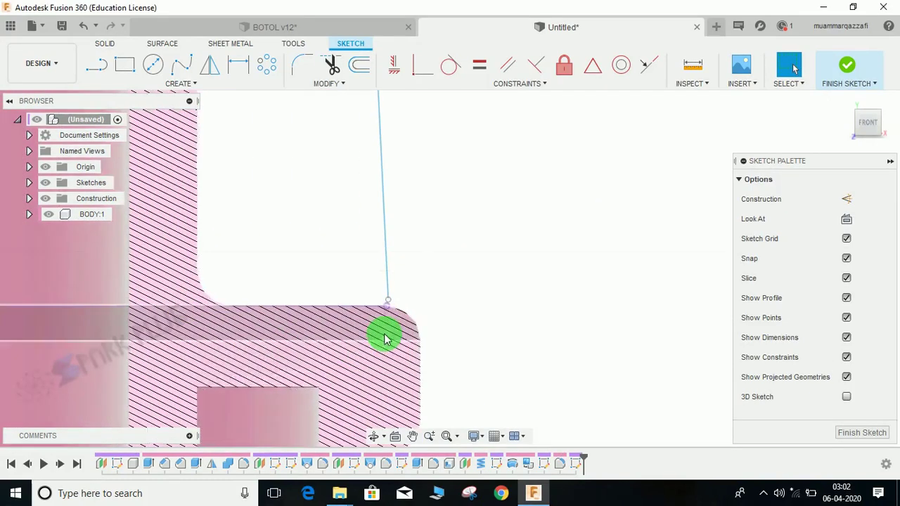
{"action": "left_click", "coordinate": [422, 63]}
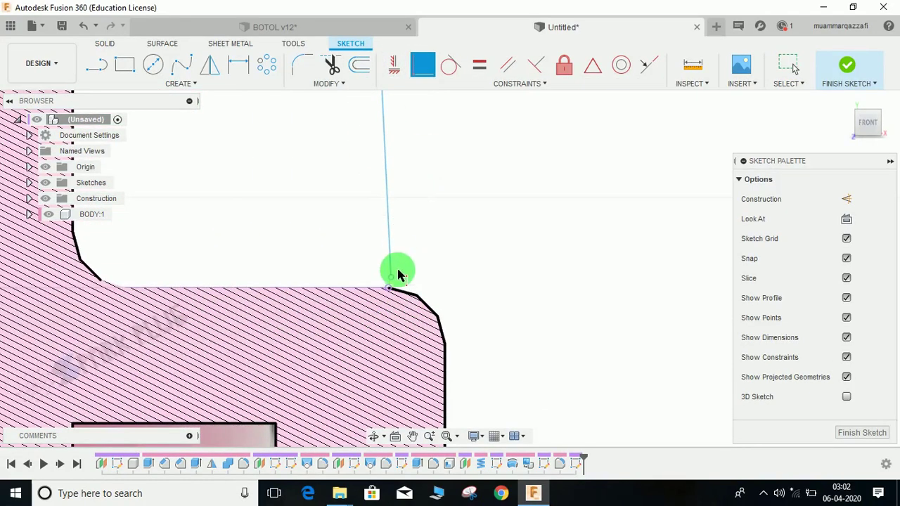
{"action": "left_click", "coordinate": [411, 287]}
{"action": "scroll", "coordinate": [402, 275], "scroll_direction": "up", "scroll_amount": 5}
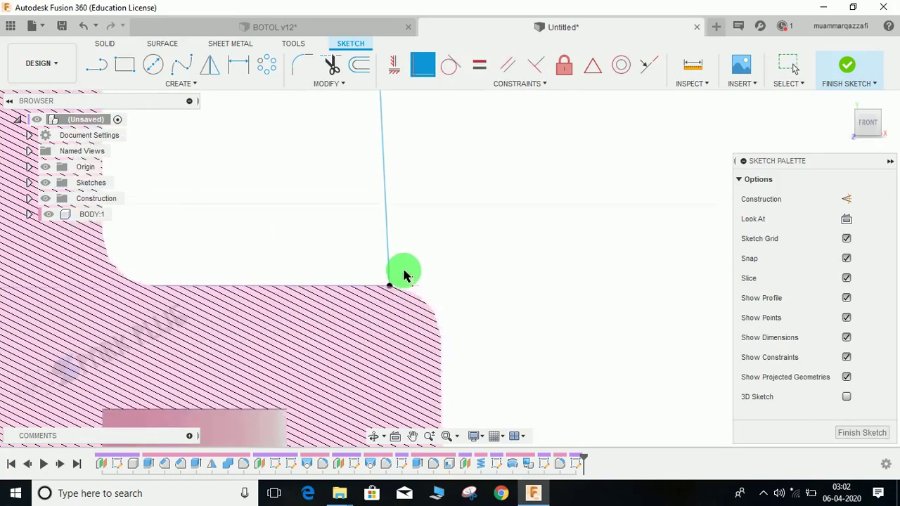
{"action": "scroll", "coordinate": [402, 274], "scroll_direction": "down", "scroll_amount": 5}
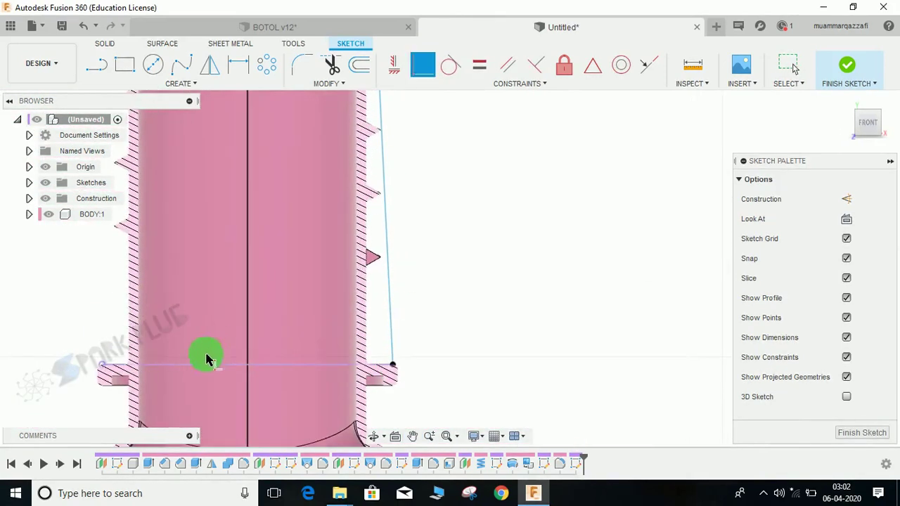
{"action": "key", "text": "Escape"}
Dimension the side line's upper endpoint 14 mm horizontally from the axis line.
{"action": "middle_click_drag", "start_coordinate": [258, 350], "coordinate": [253, 369]}
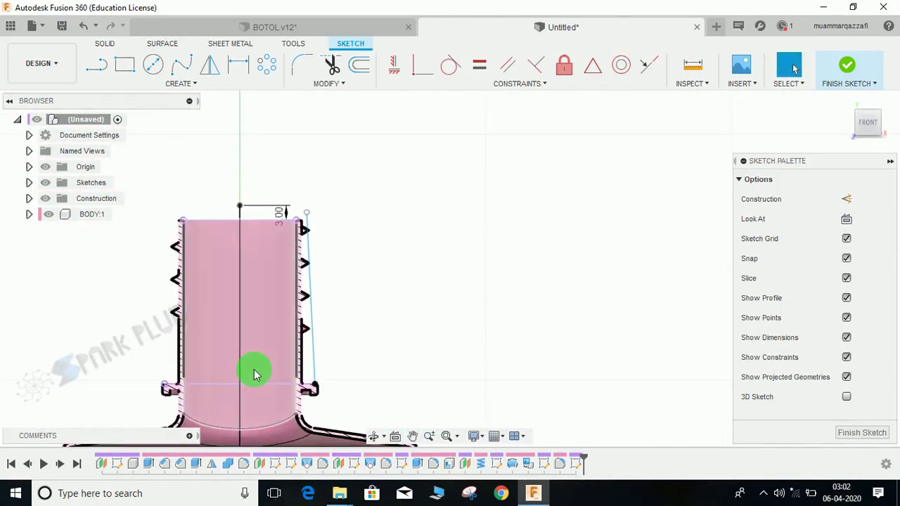
{"action": "scroll", "coordinate": [277, 201], "scroll_direction": "up", "scroll_amount": 5}
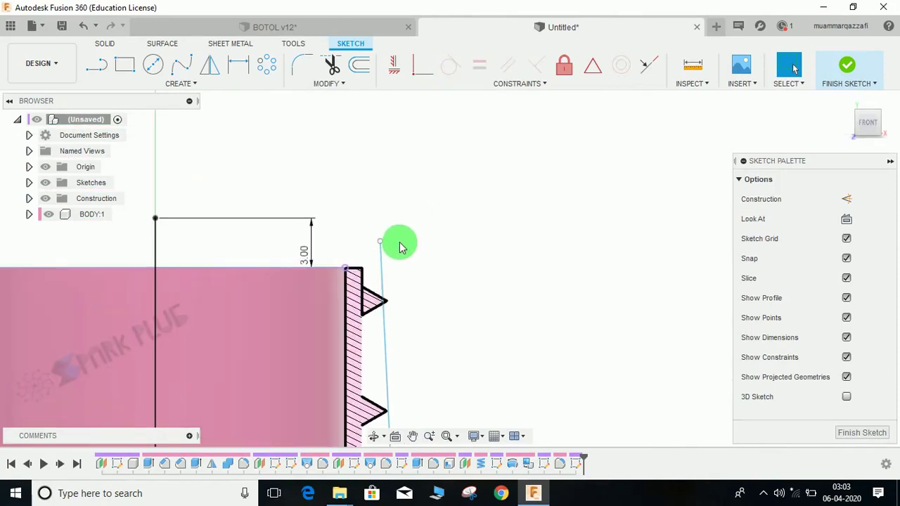
{"action": "left_click", "coordinate": [157, 222]}
{"action": "left_click", "coordinate": [236, 157]}
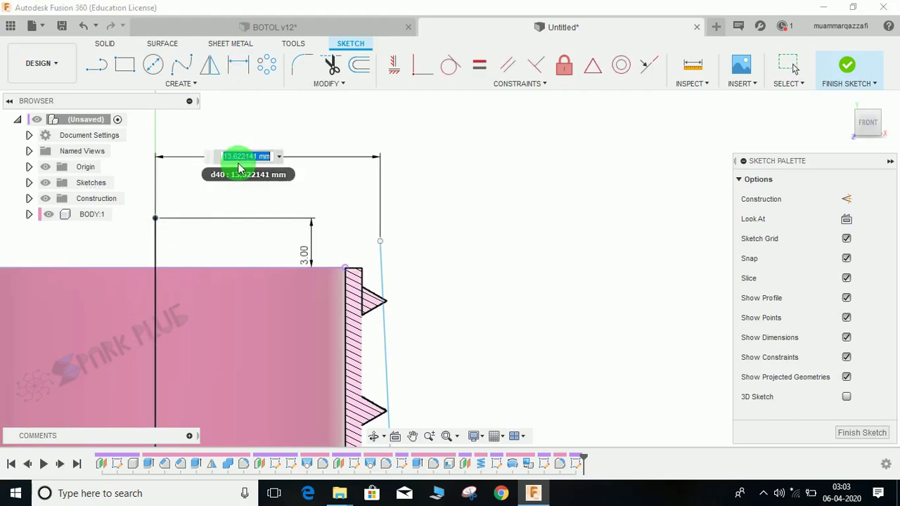
{"action": "key", "text": "Return"}
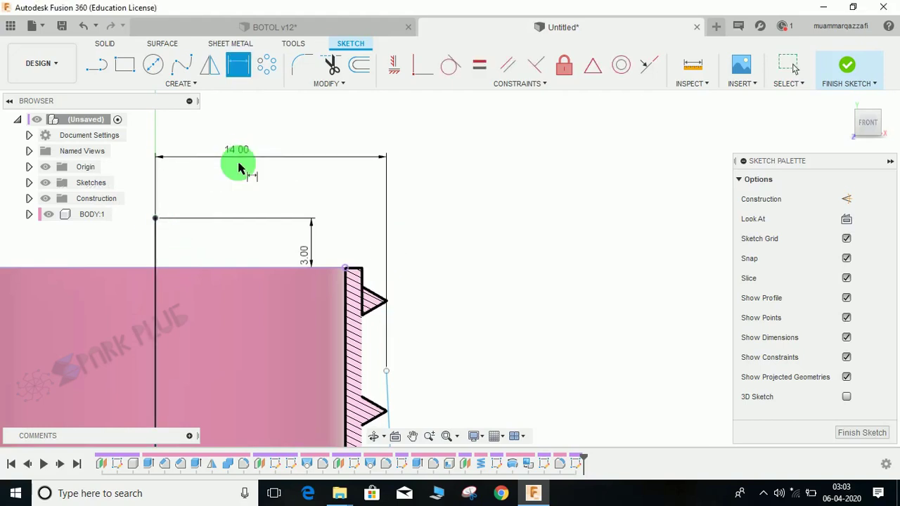
{"action": "scroll", "coordinate": [430, 232], "scroll_direction": "up", "scroll_amount": 1}
{"action": "scroll", "coordinate": [424, 241], "scroll_direction": "down", "scroll_amount": 2}
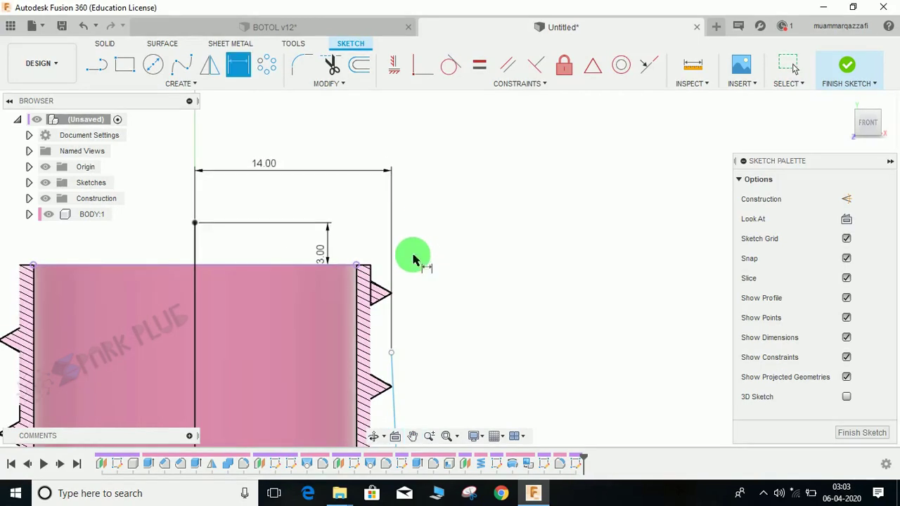
Move the side line's upper endpoint up to about the height of the neck's top edge.
{"action": "key", "text": "Escape"}
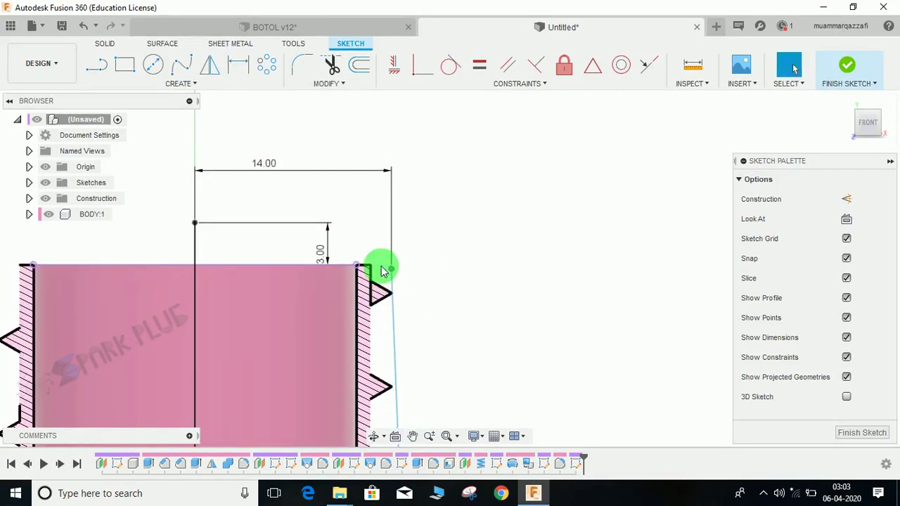
{"action": "scroll", "coordinate": [379, 271], "scroll_direction": "up", "scroll_amount": 10}
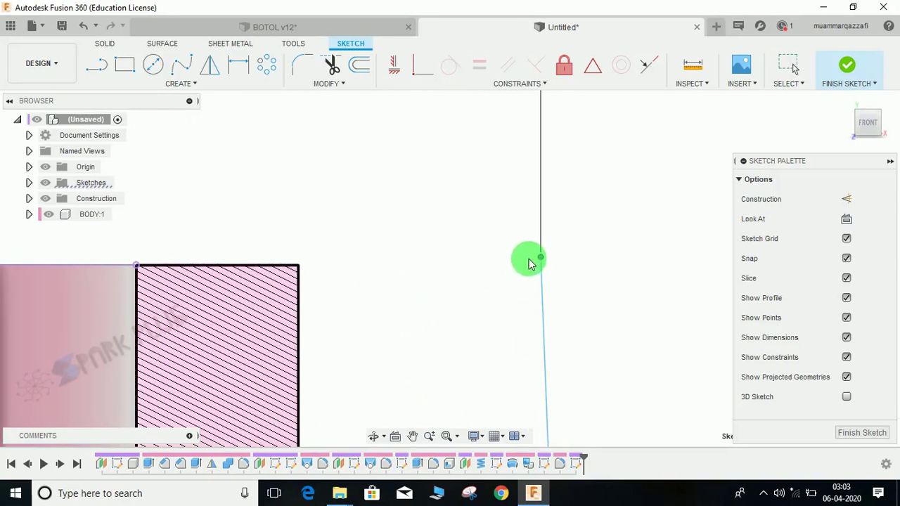
{"action": "scroll", "coordinate": [367, 241], "scroll_direction": "down", "scroll_amount": 8}
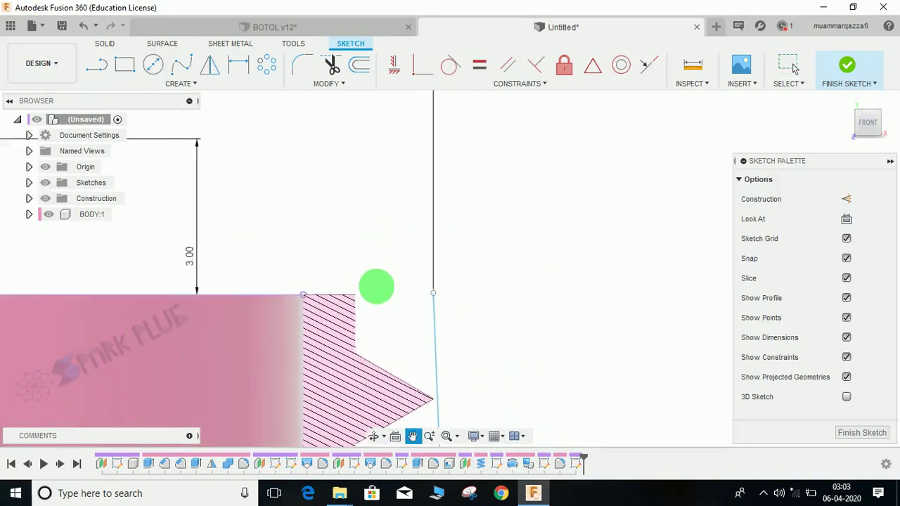
Draw a fit point spline from the axis line's upper endpoint to the side line's upper endpoint.
{"action": "middle_click_drag", "start_coordinate": [310, 287], "coordinate": [466, 283]}
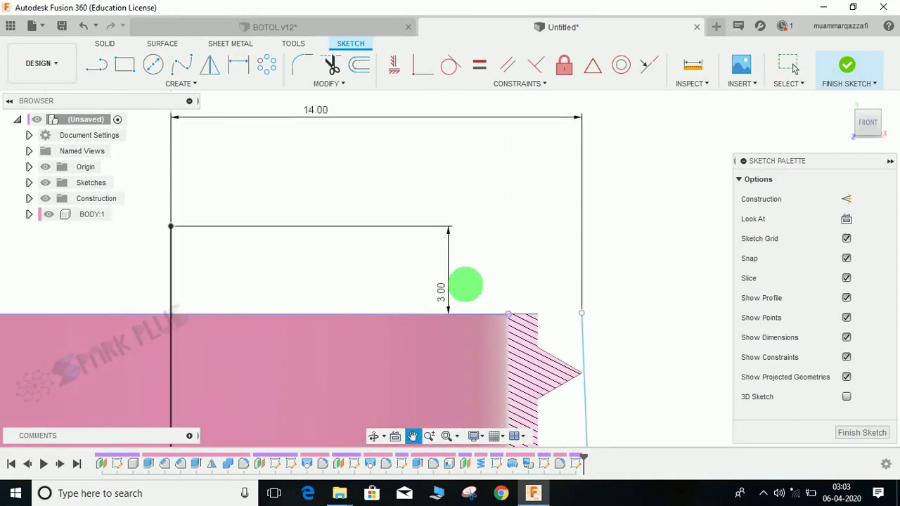
{"action": "left_click", "coordinate": [193, 84]}
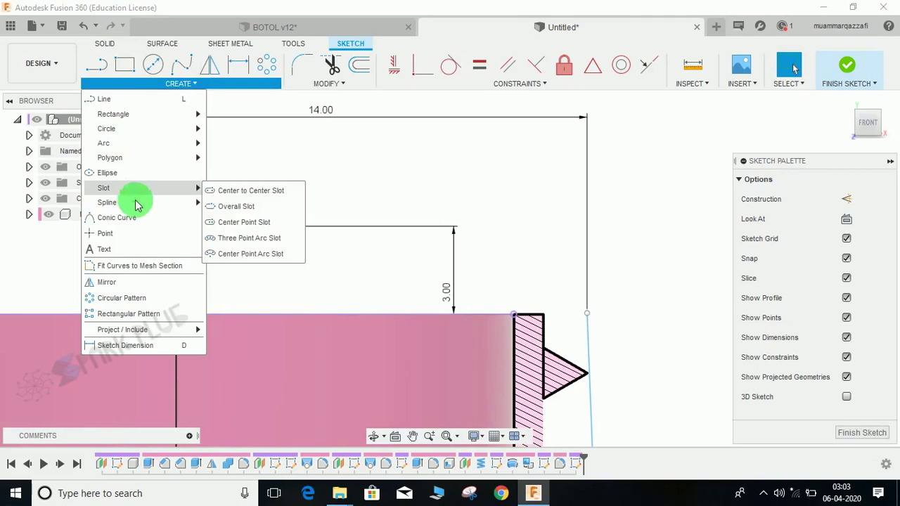
{"action": "mouse_move", "coordinate": [176, 209]}
{"action": "left_click", "coordinate": [230, 206]}
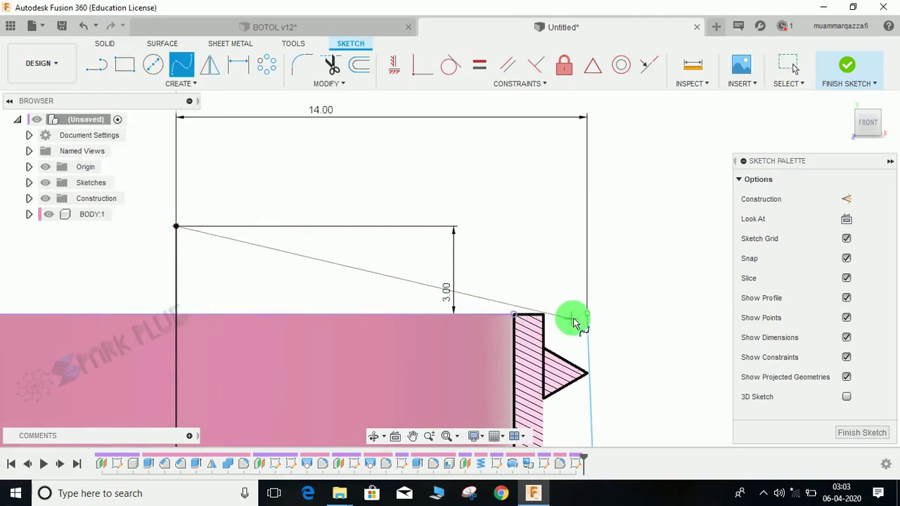
{"action": "left_click", "coordinate": [593, 281]}
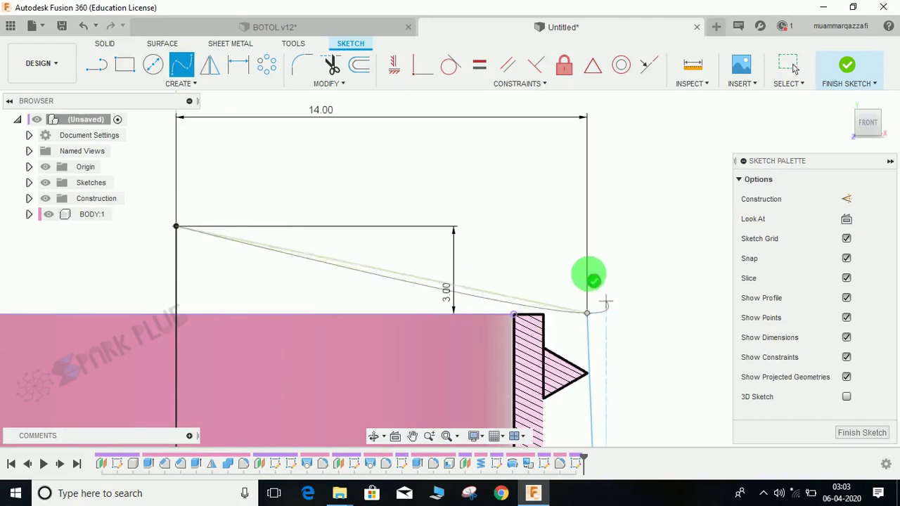
{"action": "scroll", "coordinate": [208, 252], "scroll_direction": "up", "scroll_amount": 3}
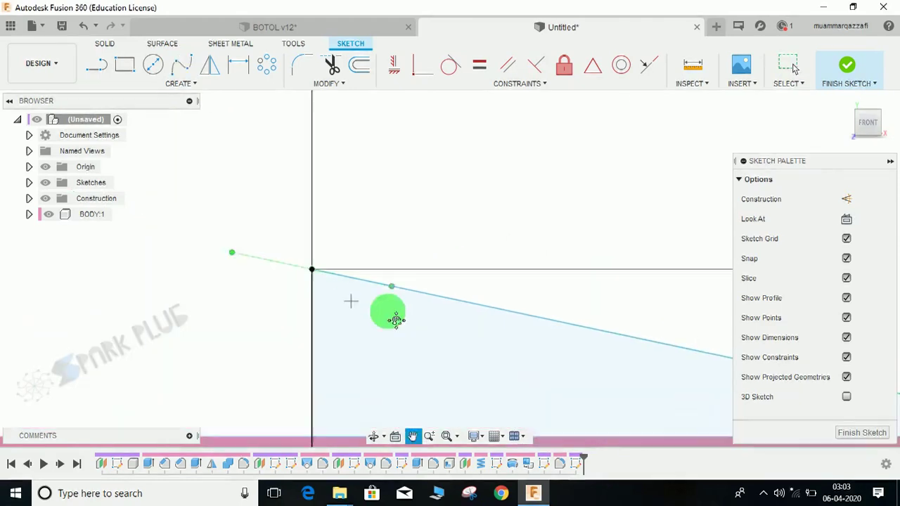
{"action": "key", "text": "Escape"}
Level the spline's tangent handle at the axis and constrain it horizontal.
{"action": "left_click_drag", "start_coordinate": [265, 274], "coordinate": [286, 281]}
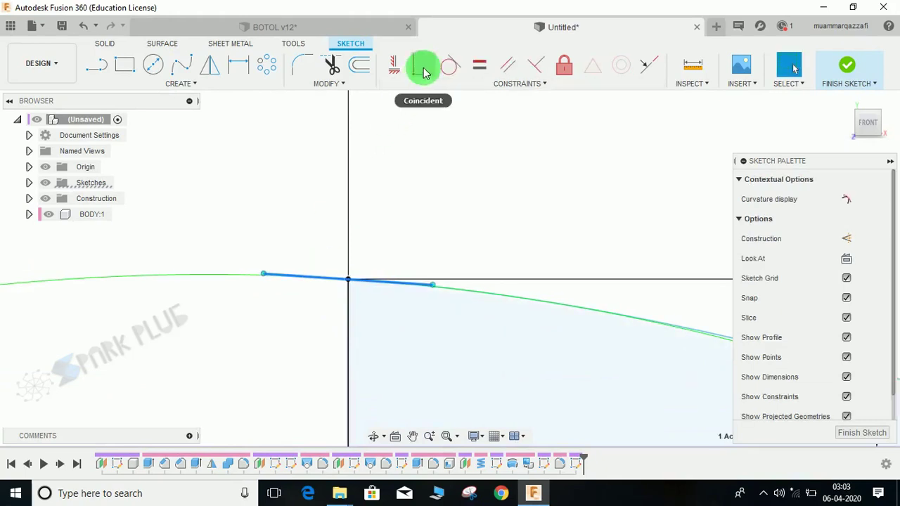
{"action": "left_click", "coordinate": [431, 154]}
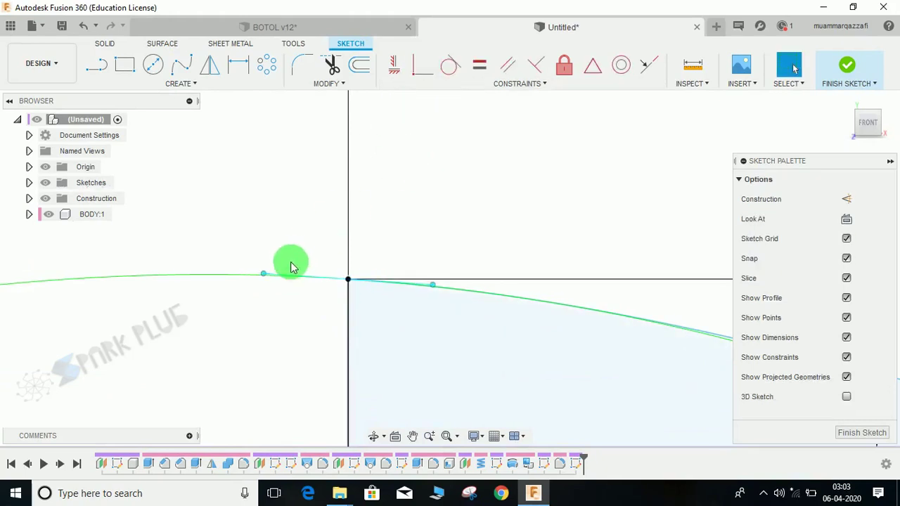
{"action": "left_click", "coordinate": [396, 65]}
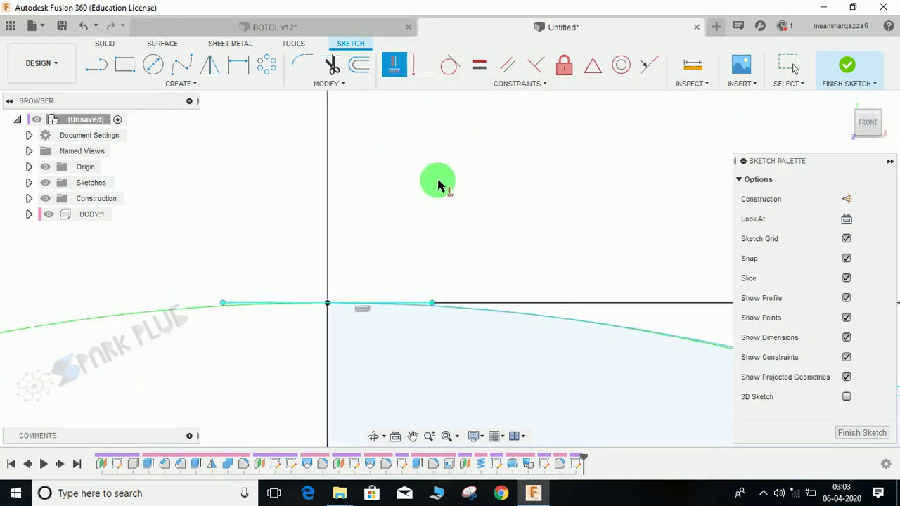
Align the spline's outer tangent handle with the side line so the cap top curves smoothly into its side.
{"action": "scroll", "coordinate": [438, 195], "scroll_direction": "up", "scroll_amount": 5}
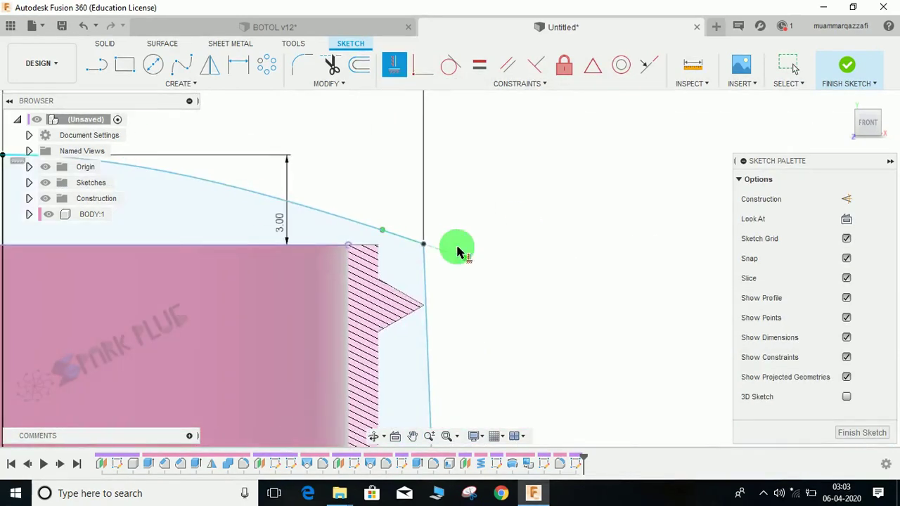
{"action": "scroll", "coordinate": [412, 254], "scroll_direction": "up", "scroll_amount": 3}
{"action": "key", "text": "Escape"}
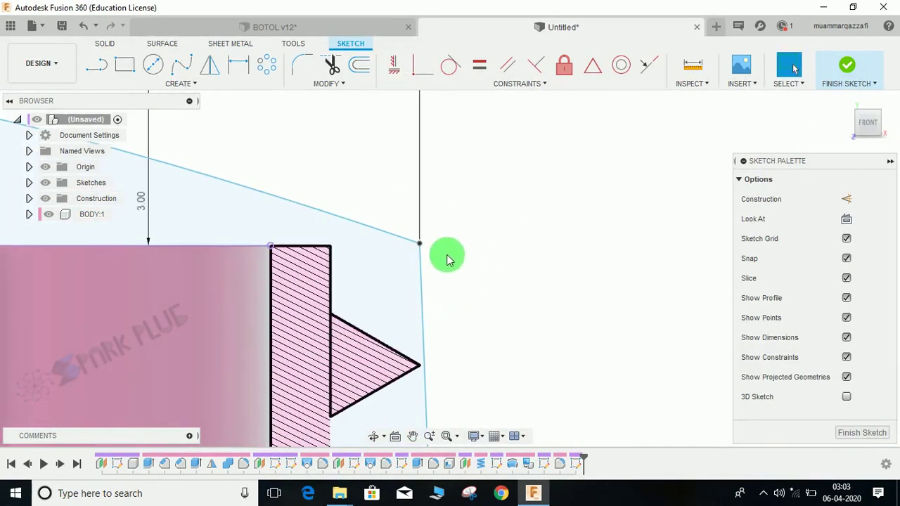
{"action": "left_click", "coordinate": [393, 235]}
{"action": "left_click_drag", "start_coordinate": [501, 277], "coordinate": [422, 300]}
{"action": "scroll", "coordinate": [460, 286], "scroll_direction": "down", "scroll_amount": 3}
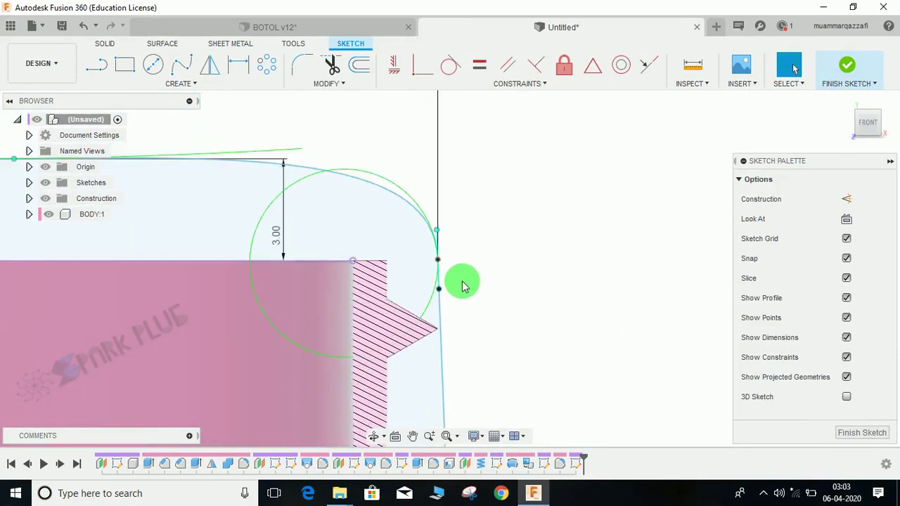
Finish the cap profile sketch.
{"action": "middle_click_drag", "start_coordinate": [571, 159], "coordinate": [615, 120]}
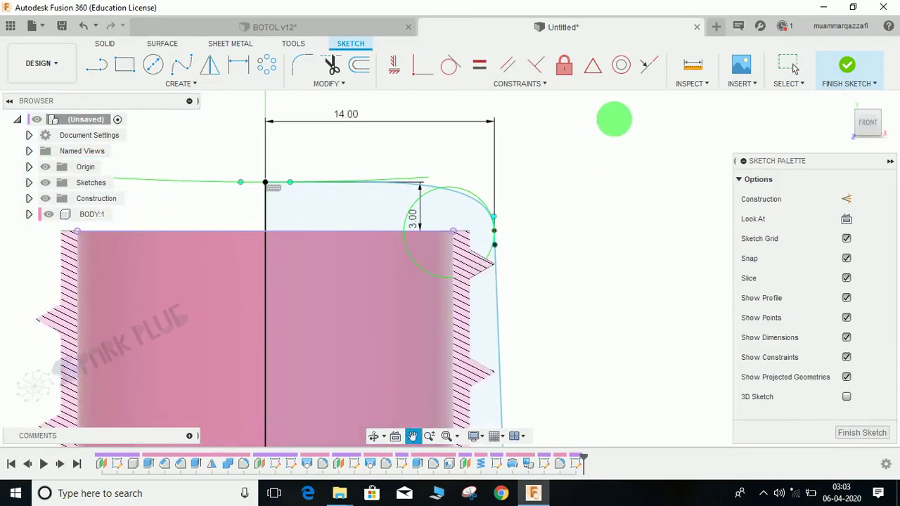
{"action": "middle_click_drag", "start_coordinate": [580, 182], "coordinate": [603, 108]}
{"action": "scroll", "coordinate": [558, 209], "scroll_direction": "down", "scroll_amount": 3}
{"action": "middle_click_drag", "start_coordinate": [558, 211], "coordinate": [567, 114]}
{"action": "scroll", "coordinate": [532, 336], "scroll_direction": "down", "scroll_amount": 1}
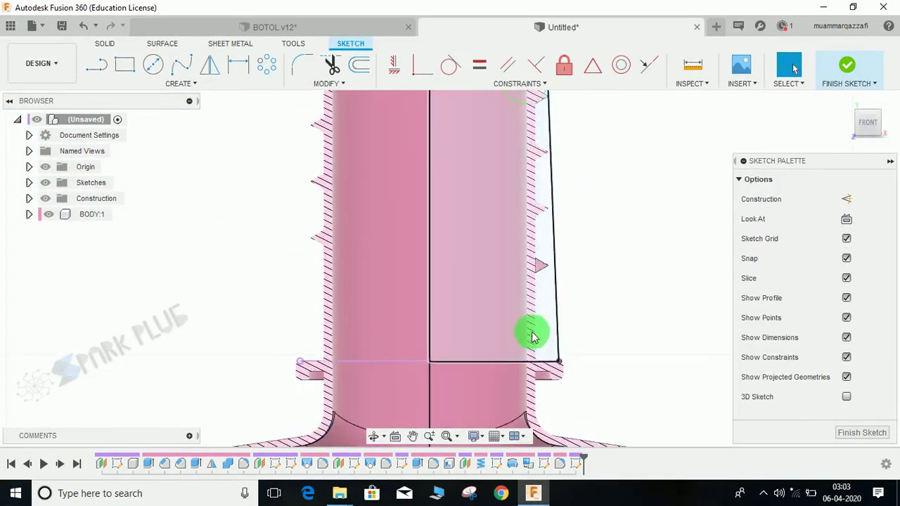
{"action": "scroll", "coordinate": [493, 323], "scroll_direction": "down", "scroll_amount": 2}
{"action": "left_click", "coordinate": [846, 71]}
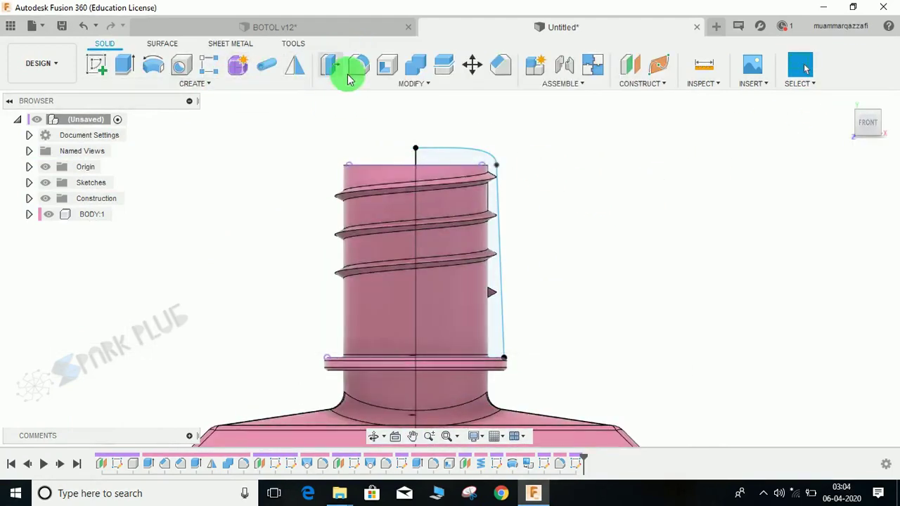
Revolve the cap profile 360° about the vertical axis line as a new component.
{"action": "left_click", "coordinate": [194, 84]}
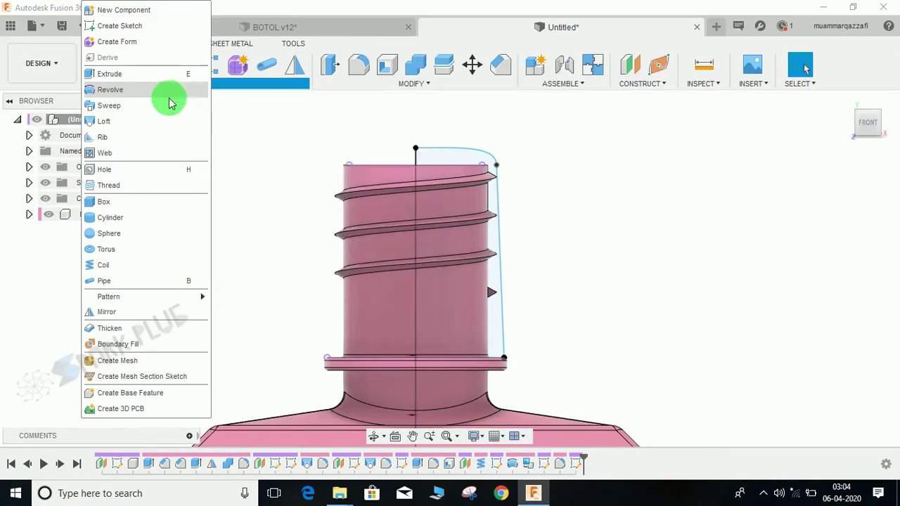
{"action": "left_click", "coordinate": [113, 90]}
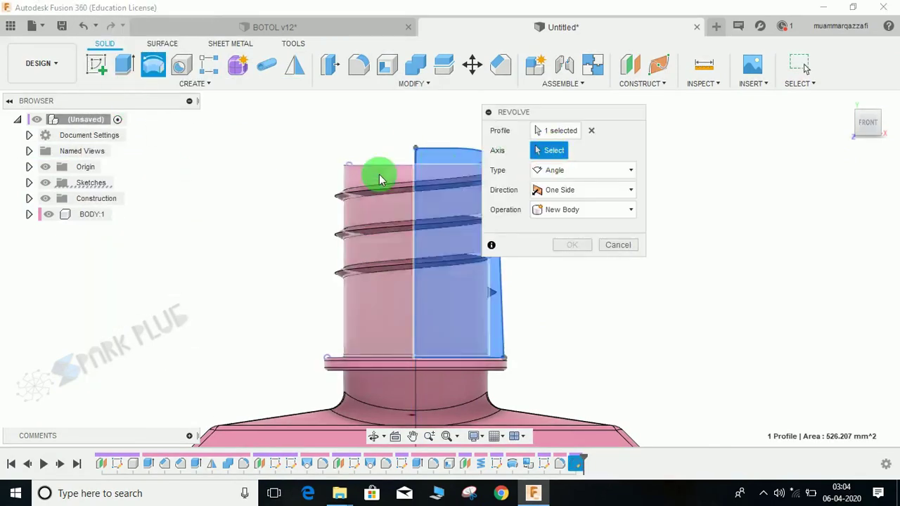
{"action": "scroll", "coordinate": [380, 177], "scroll_direction": "down", "scroll_amount": 3}
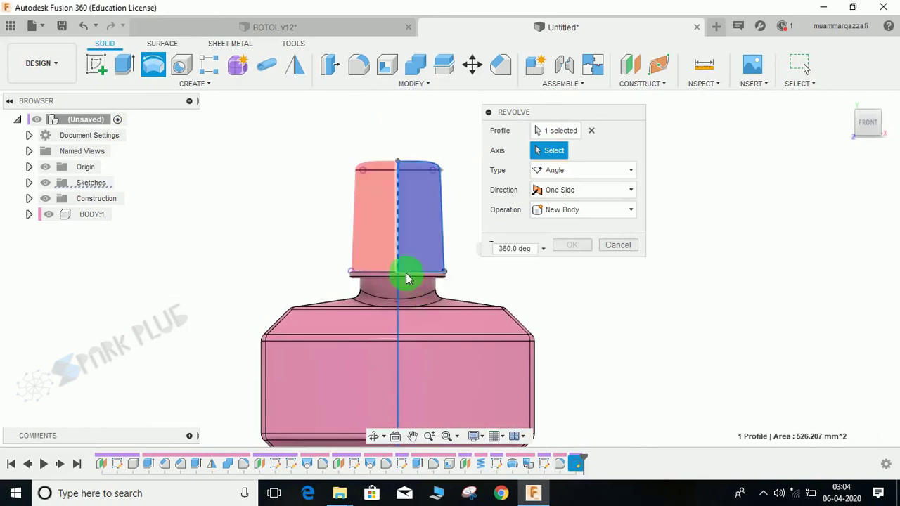
{"action": "left_click", "coordinate": [406, 273]}
{"action": "left_click", "coordinate": [549, 231]}
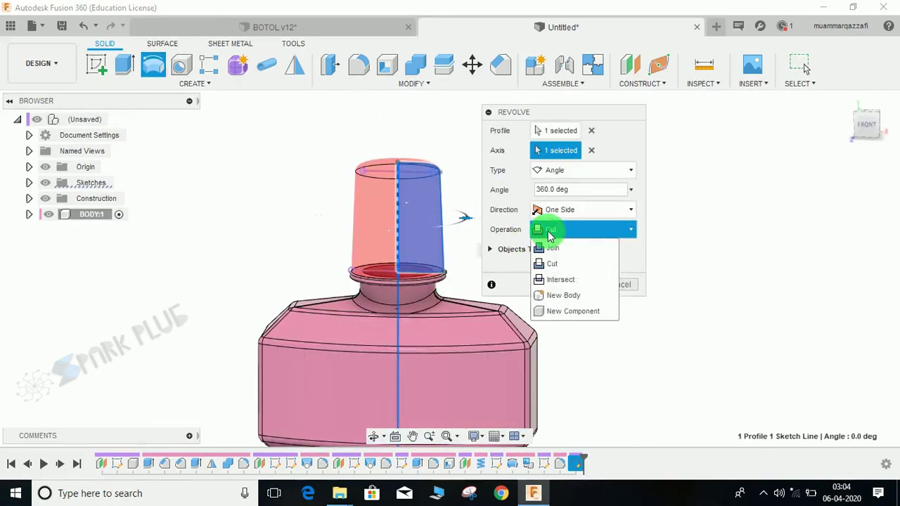
{"action": "left_click", "coordinate": [573, 310]}
{"action": "left_click", "coordinate": [579, 262]}
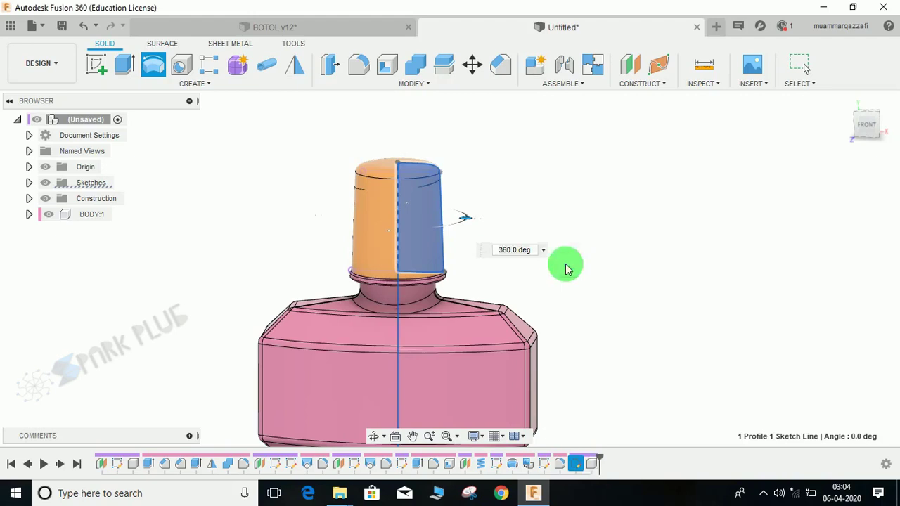
Hide the bottle body component so the underside of the revolved cap is exposed.
{"action": "middle_click_drag", "start_coordinate": [482, 204], "coordinate": [469, 178], "text": "shift"}
{"action": "scroll", "coordinate": [445, 167], "scroll_direction": "up", "scroll_amount": 5}
{"action": "scroll", "coordinate": [403, 191], "scroll_direction": "down", "scroll_amount": 5}
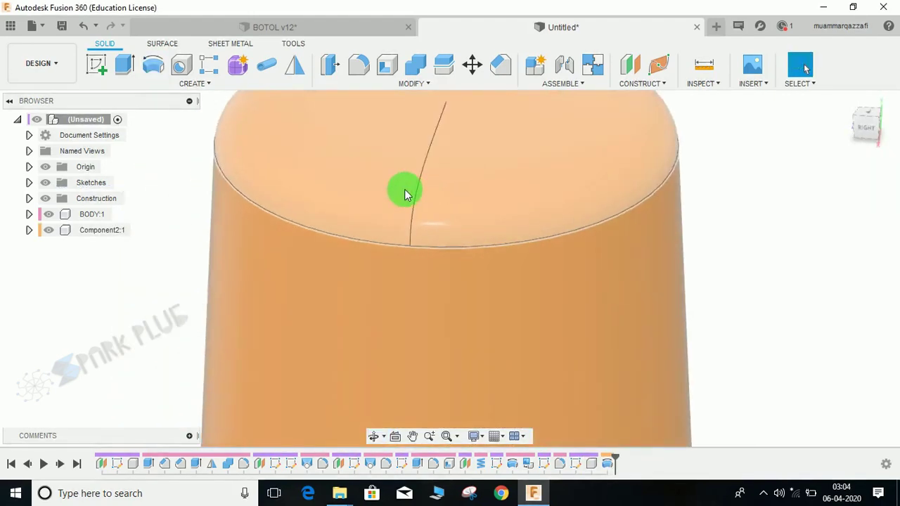
{"action": "middle_click_drag", "start_coordinate": [405, 195], "coordinate": [441, 190], "text": "shift"}
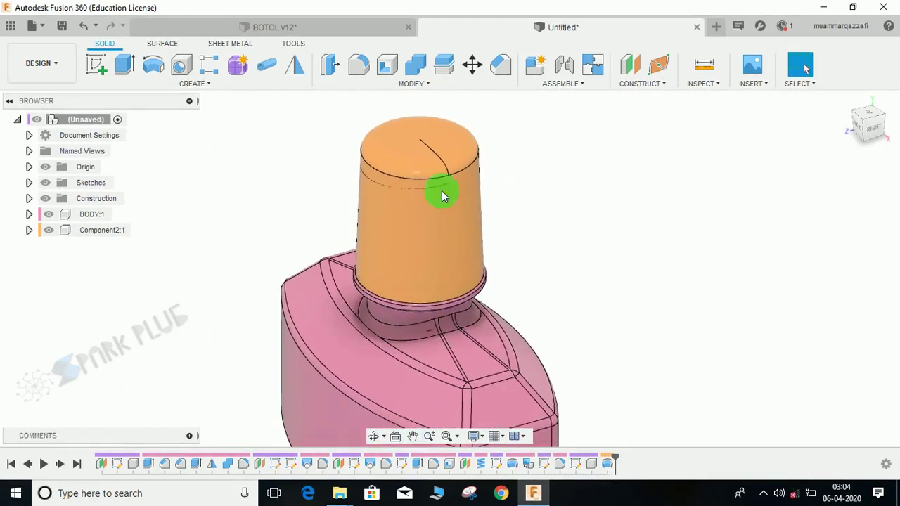
{"action": "left_click", "coordinate": [49, 217]}
{"action": "middle_click_drag", "start_coordinate": [361, 267], "coordinate": [402, 87], "text": "shift"}
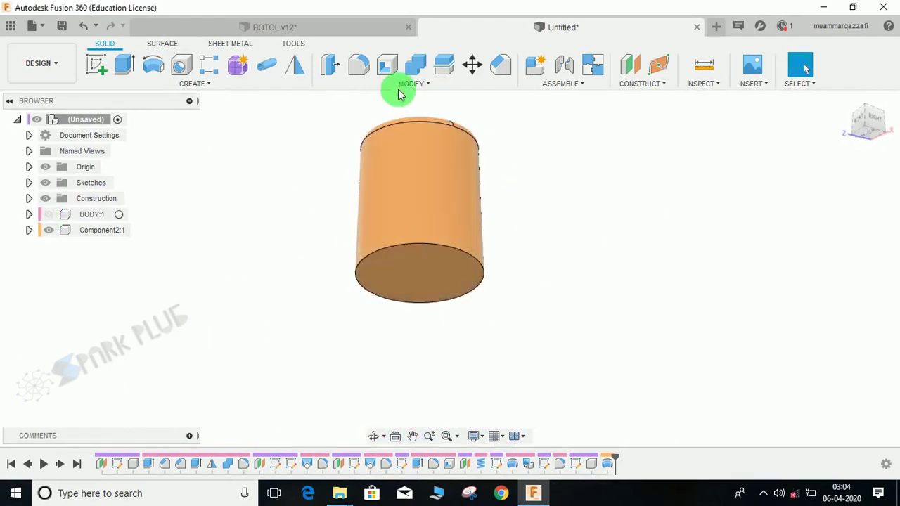
Shell the cap from its flat bottom face with an inside thickness of 0.9 mm.
{"action": "left_click", "coordinate": [415, 275]}
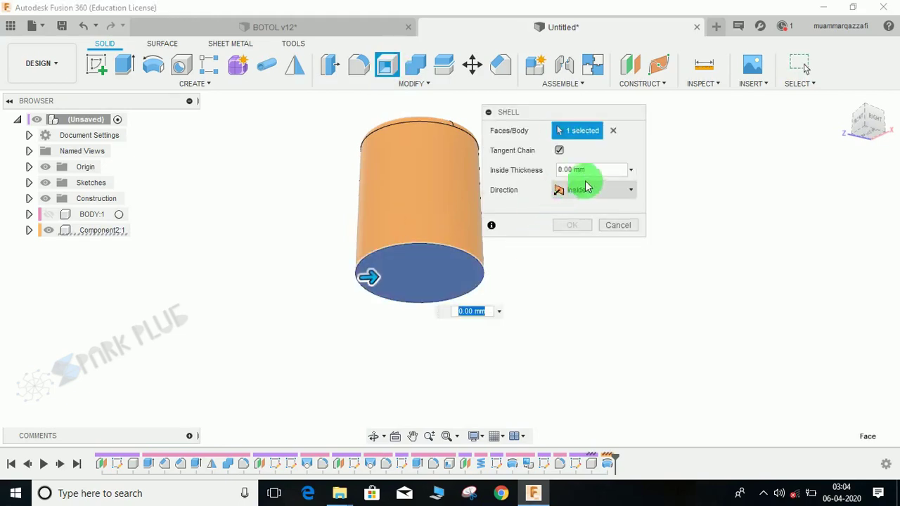
{"action": "type", "text": "0.9"}
{"action": "key", "text": "Return"}
{"action": "middle_click_drag", "start_coordinate": [392, 254], "coordinate": [436, 321], "text": "shift"}
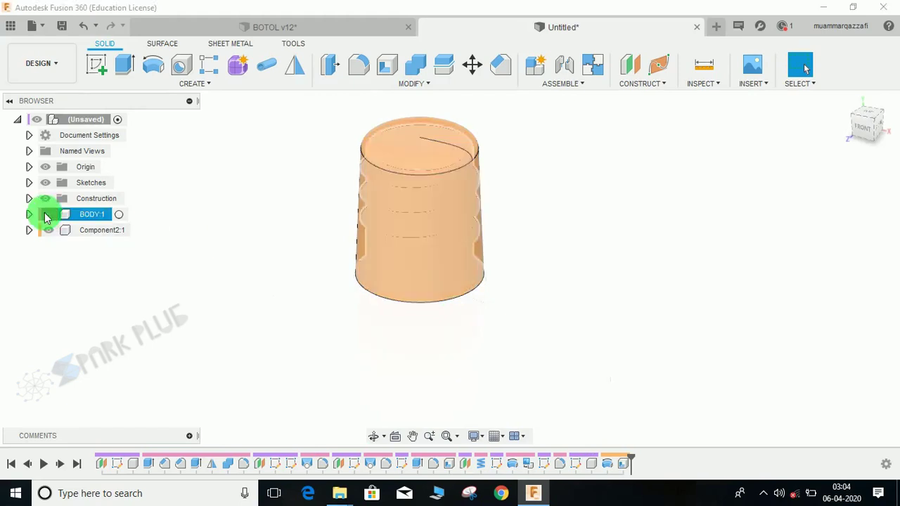
Show the bottle body component again beneath the shelled cap.
{"action": "left_click", "coordinate": [47, 215]}
{"action": "scroll", "coordinate": [281, 227], "scroll_direction": "down", "scroll_amount": 4}
{"action": "middle_click_drag", "start_coordinate": [388, 270], "coordinate": [417, 273], "text": "shift"}
{"action": "scroll", "coordinate": [417, 273], "scroll_direction": "up", "scroll_amount": 4}
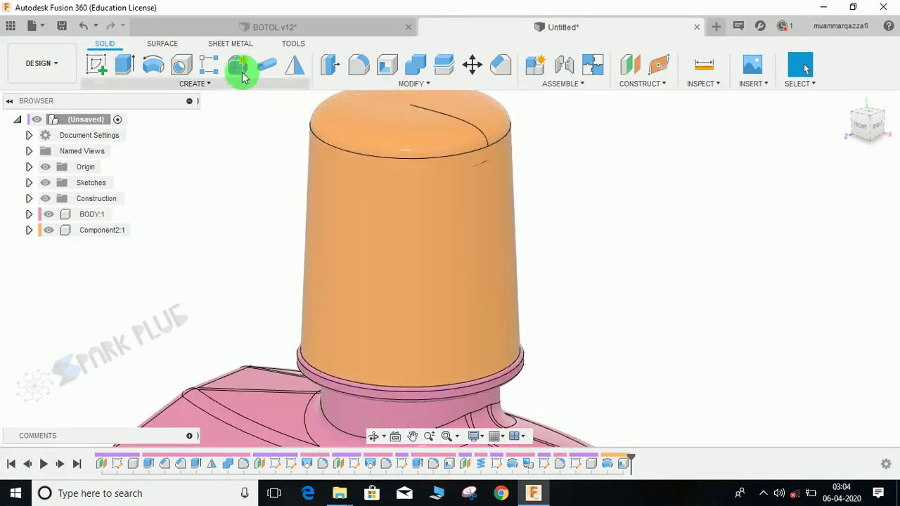
Look at the reference cap sketch in the BOTOL v12 document, return to the untitled design and examine the cap on the bottle.
{"action": "left_click", "coordinate": [291, 28]}
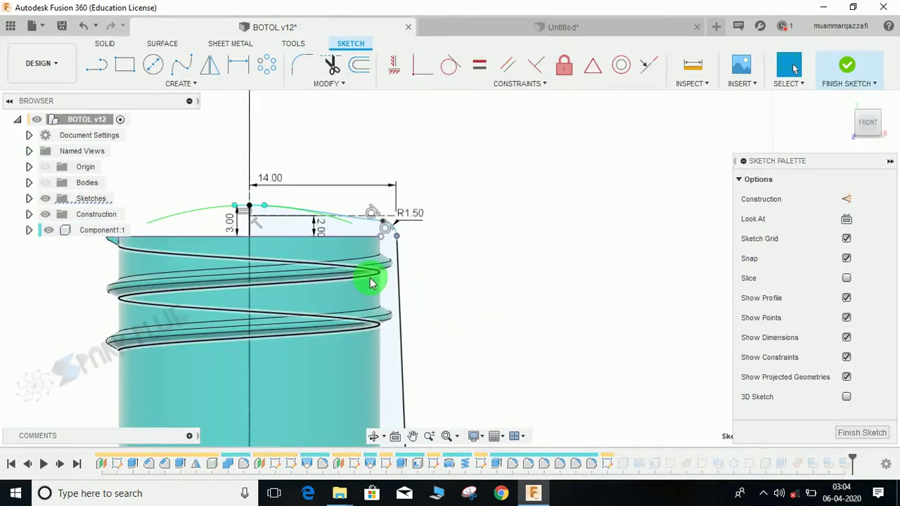
{"action": "left_click", "coordinate": [49, 230]}
{"action": "left_click", "coordinate": [345, 46]}
{"action": "left_click", "coordinate": [492, 27]}
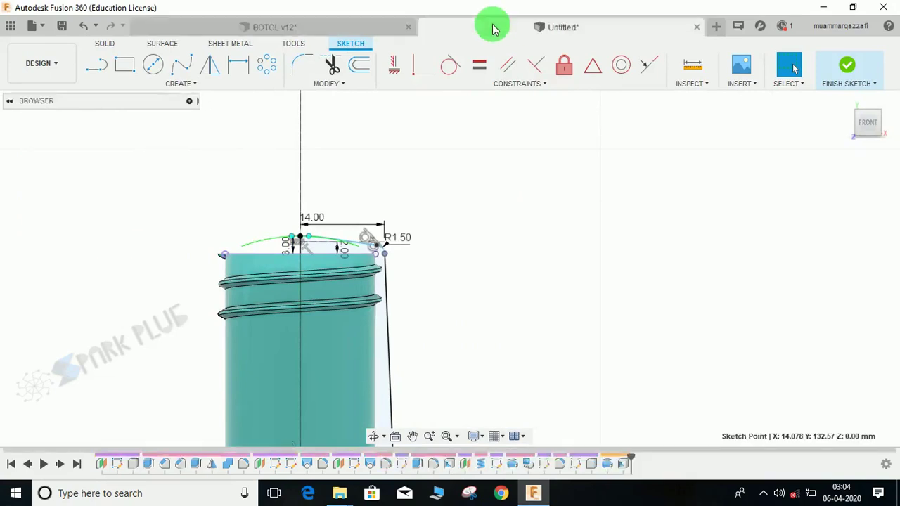
{"action": "middle_click_drag", "start_coordinate": [447, 218], "coordinate": [364, 206], "text": "shift"}
{"action": "scroll", "coordinate": [363, 176], "scroll_direction": "up", "scroll_amount": 6}
{"action": "middle_click_drag", "start_coordinate": [424, 231], "coordinate": [371, 177]}
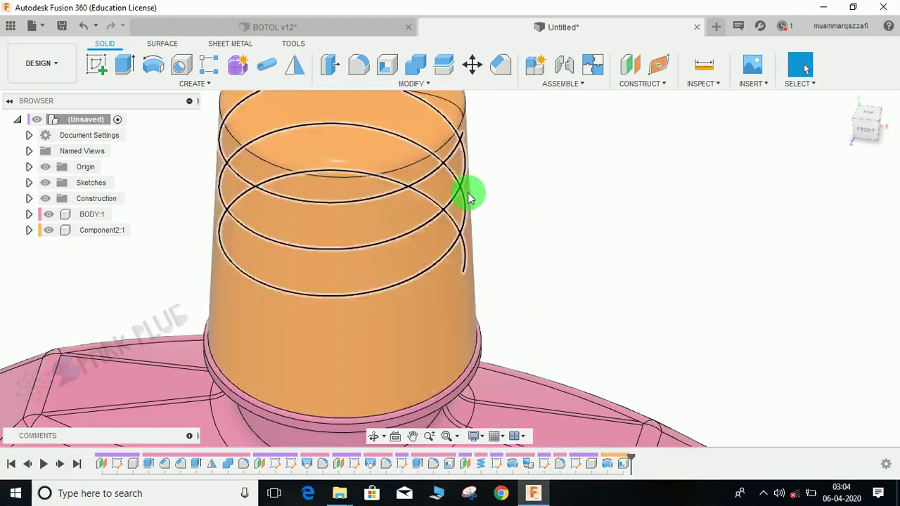
{"action": "scroll", "coordinate": [436, 212], "scroll_direction": "down", "scroll_amount": 8}
{"action": "middle_click_drag", "start_coordinate": [473, 221], "coordinate": [548, 203], "text": "shift"}
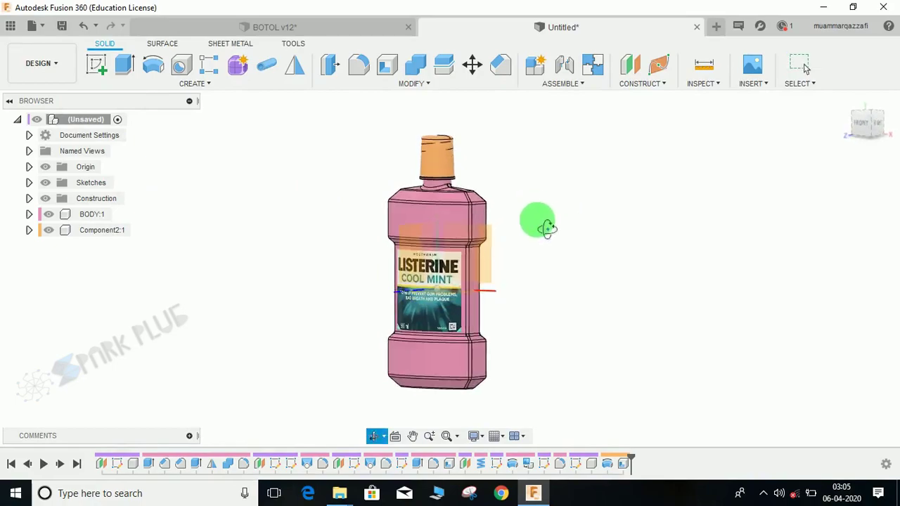